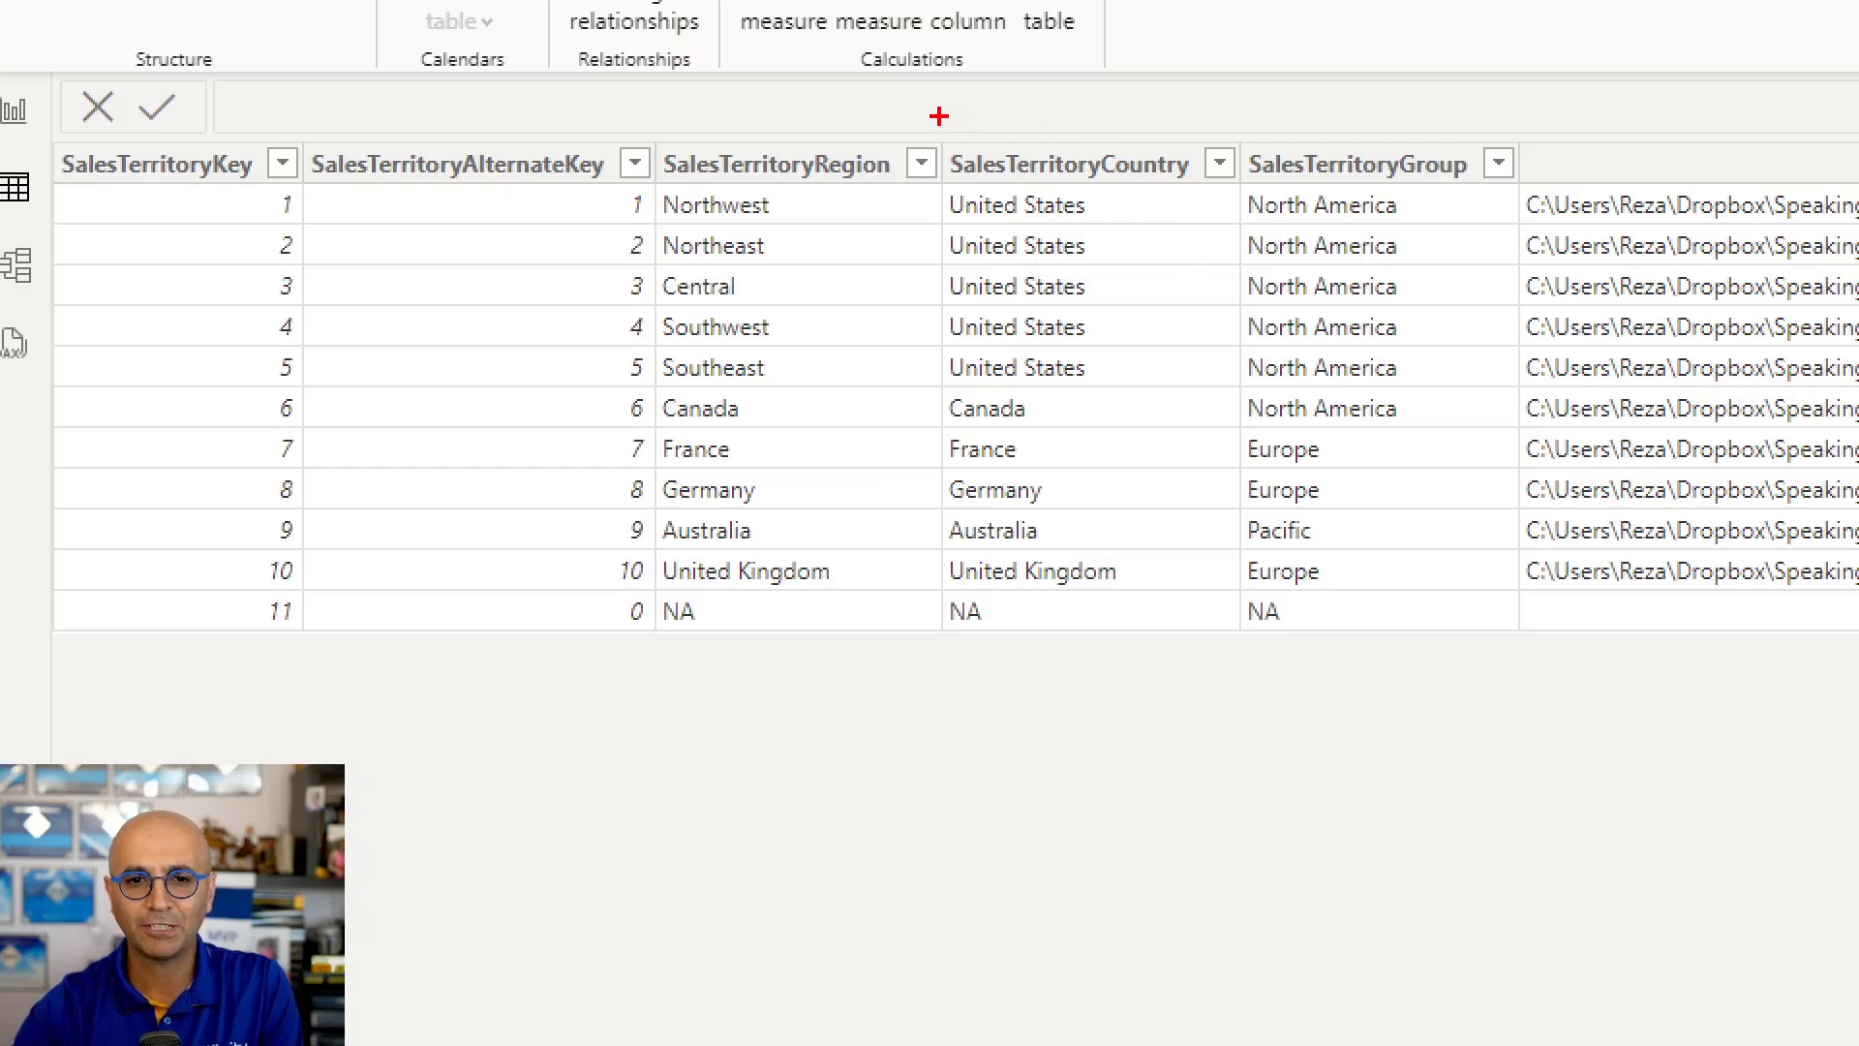
# Examine the SalesTerritoryCountry column, and inspect the country chart, region chart and total sales card in the report view
pyautogui.moveTo(940, 116)
pyautogui.mouseDown()
pyautogui.moveTo(1084, 601)
pyautogui.moveTo(1244, 695)
pyautogui.mouseUp()
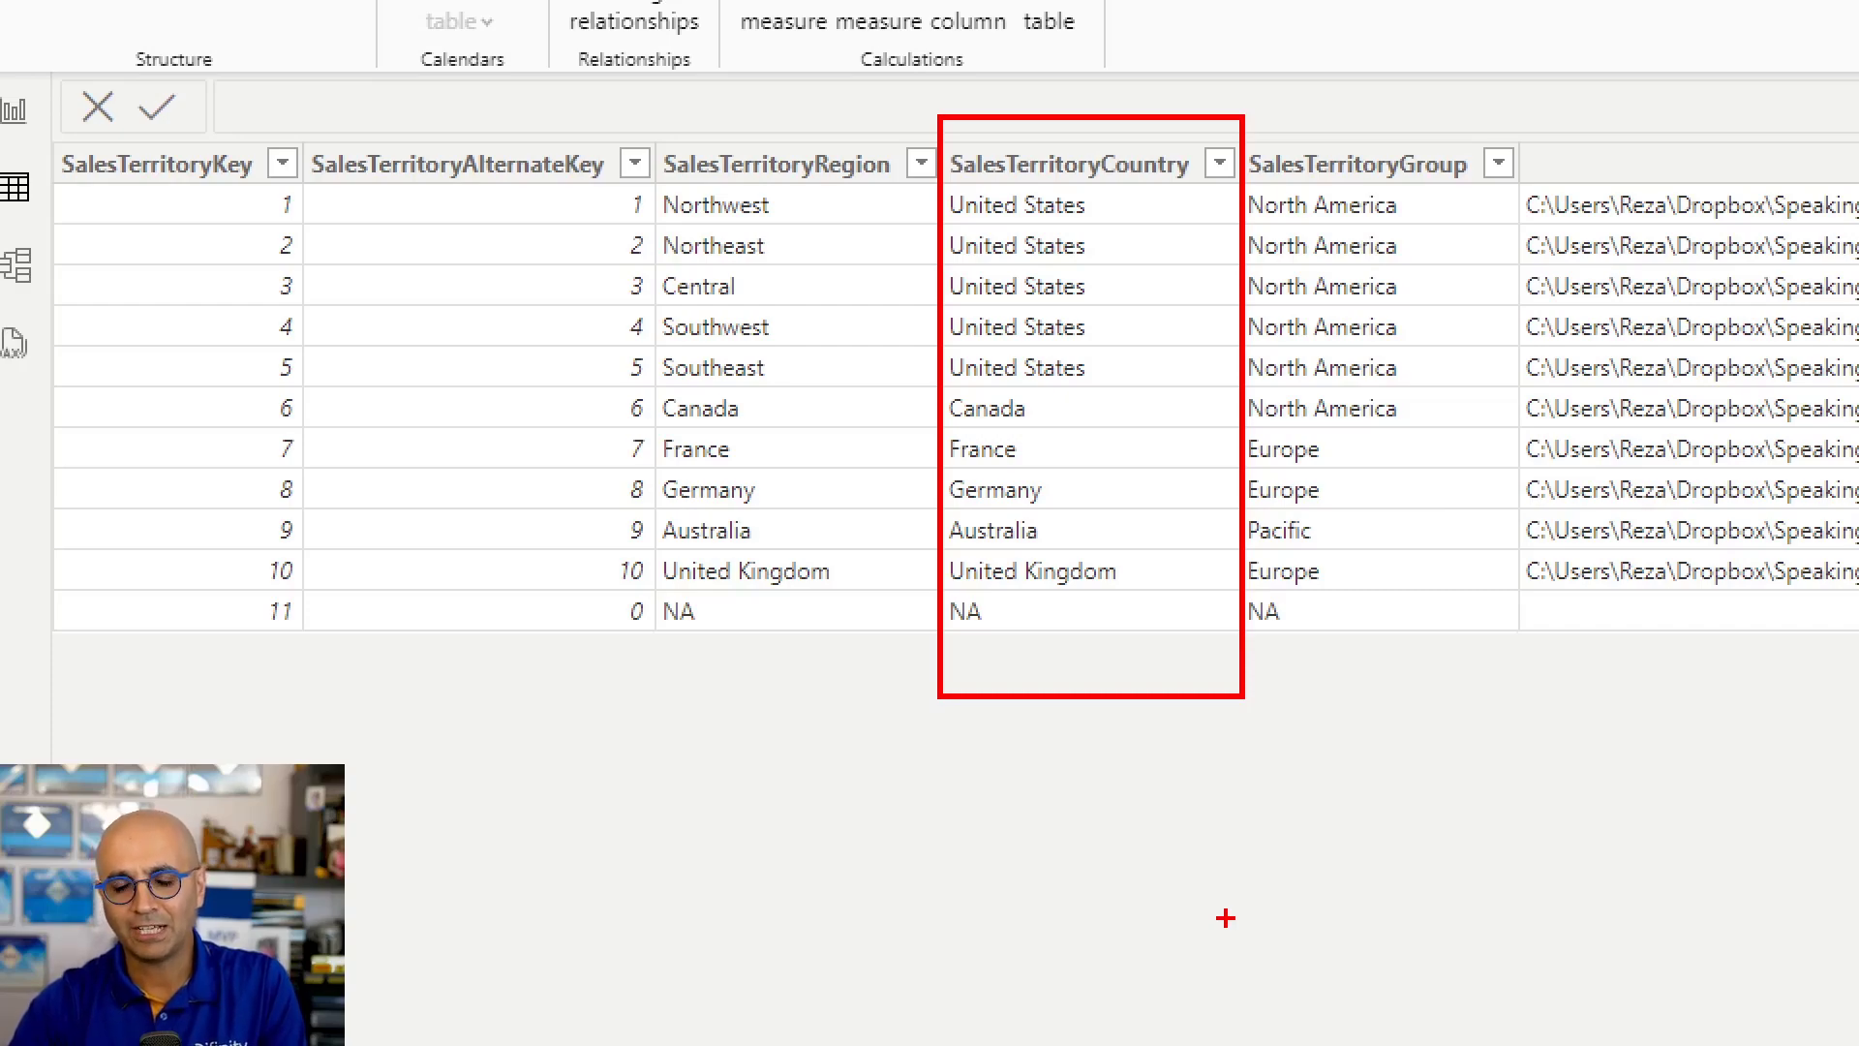
pyautogui.press('Escape')
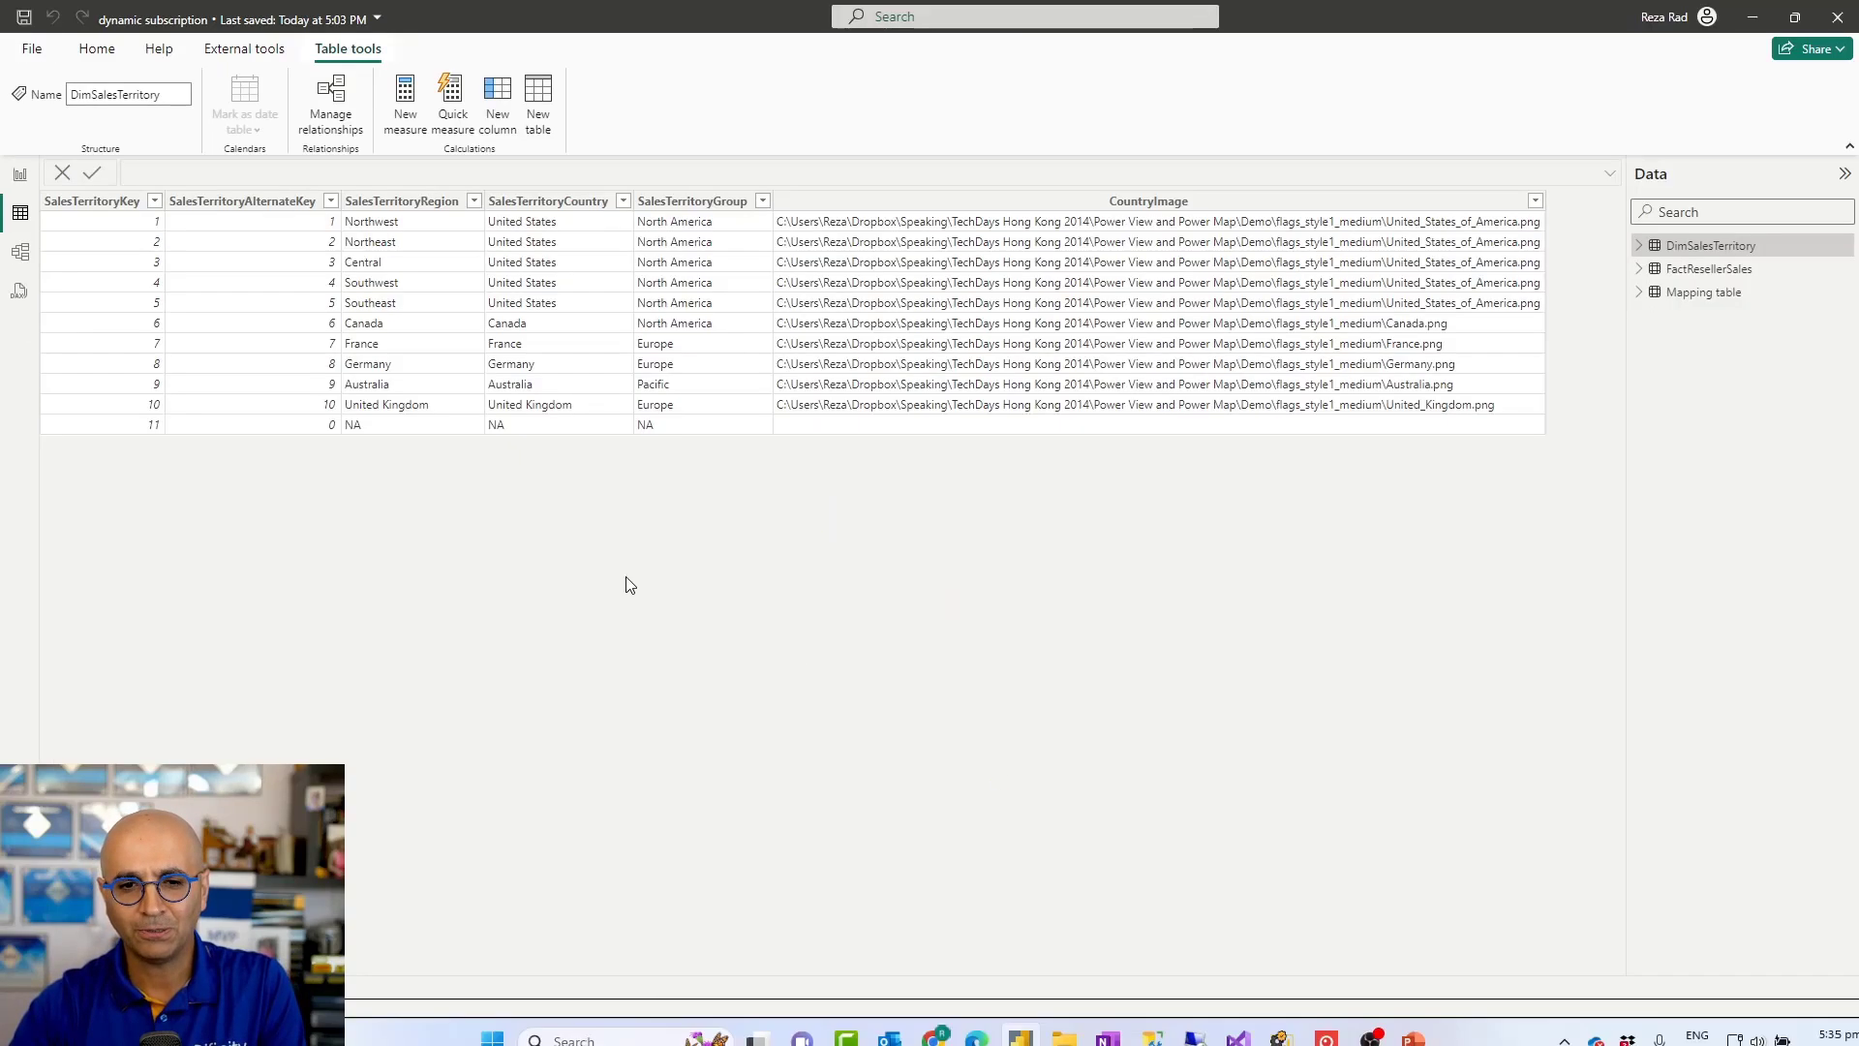
pyautogui.click(21, 175)
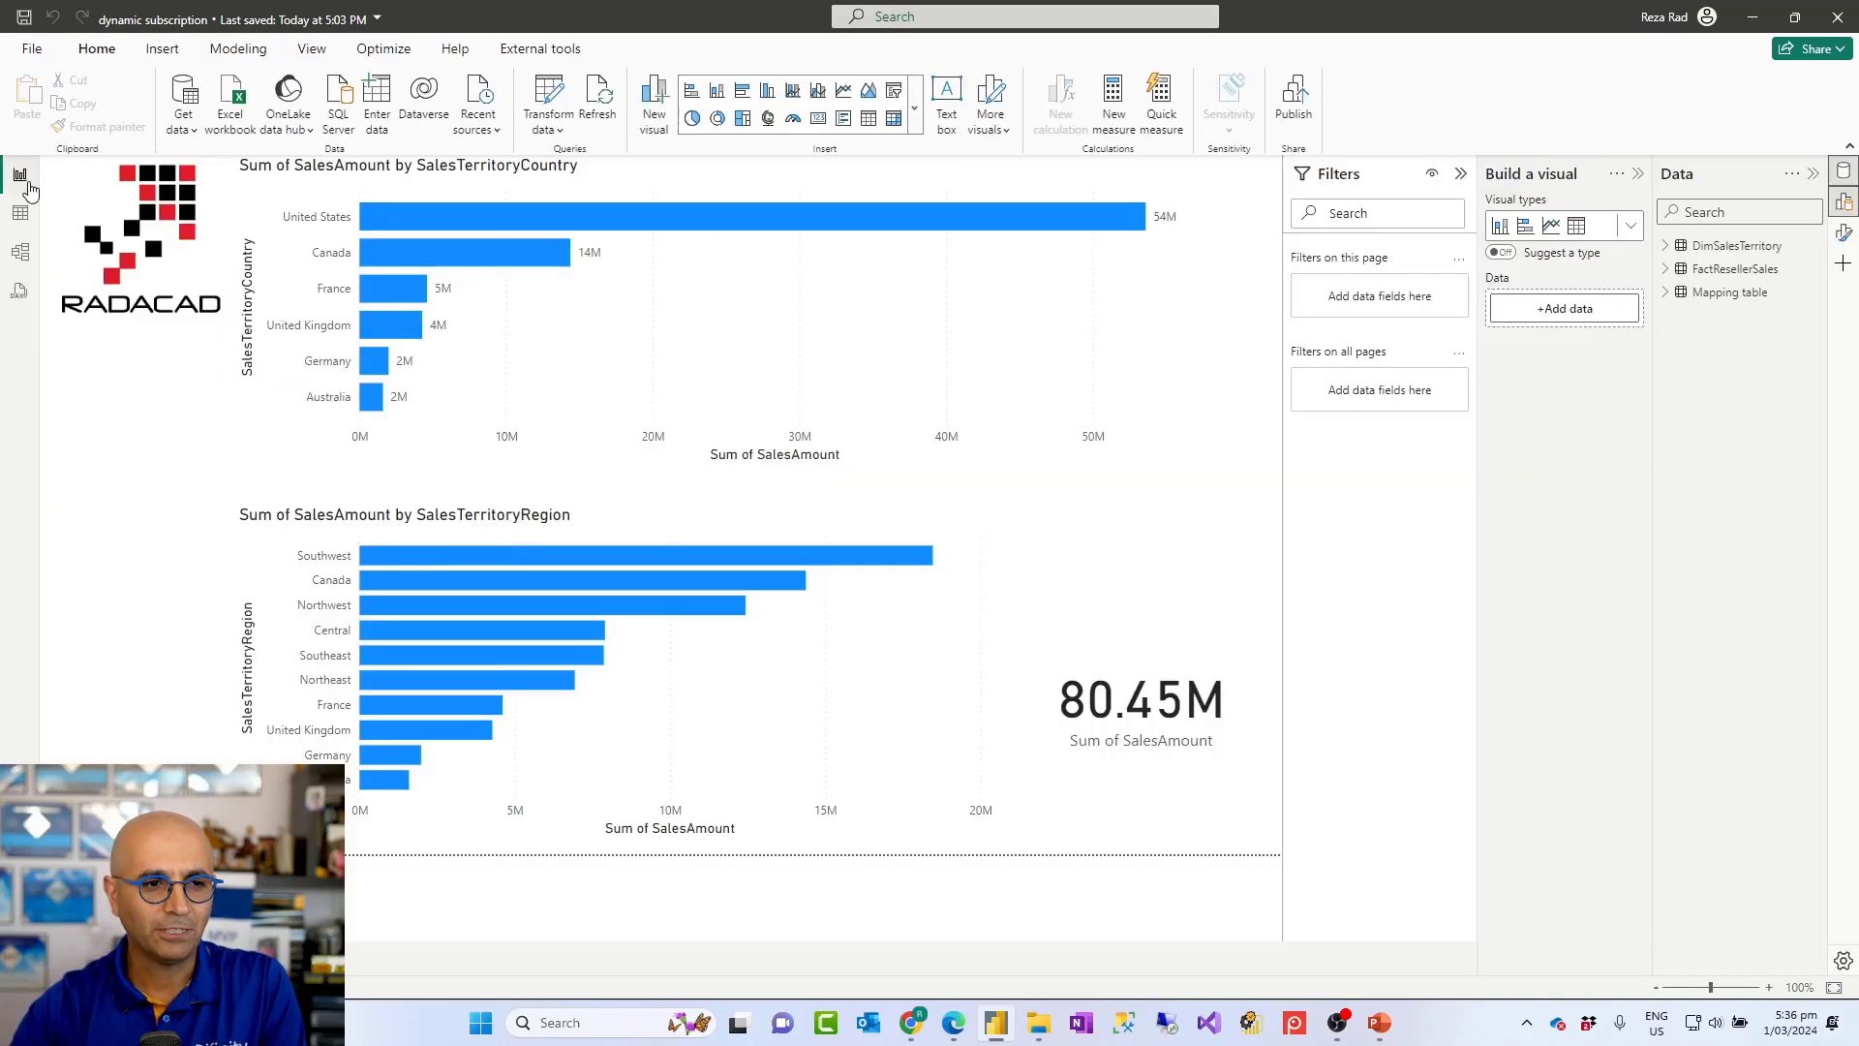
pyautogui.click(759, 360)
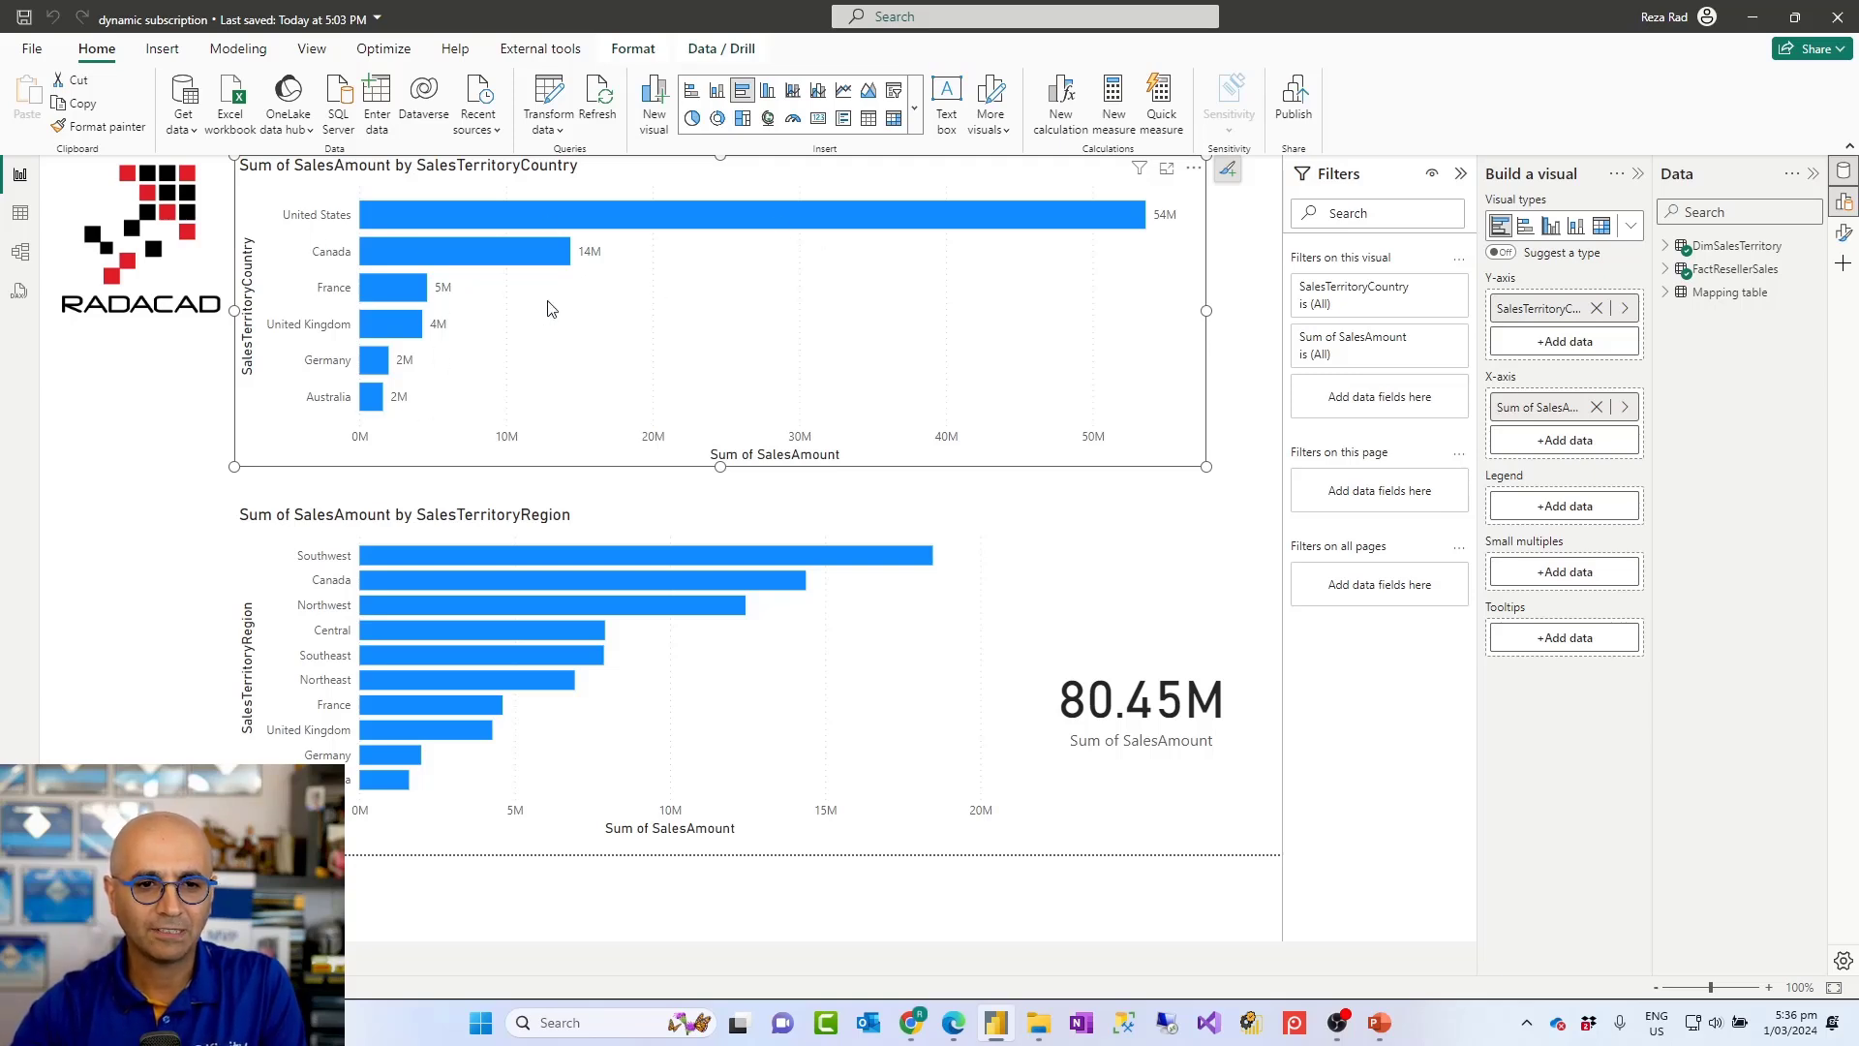
pyautogui.click(1120, 649)
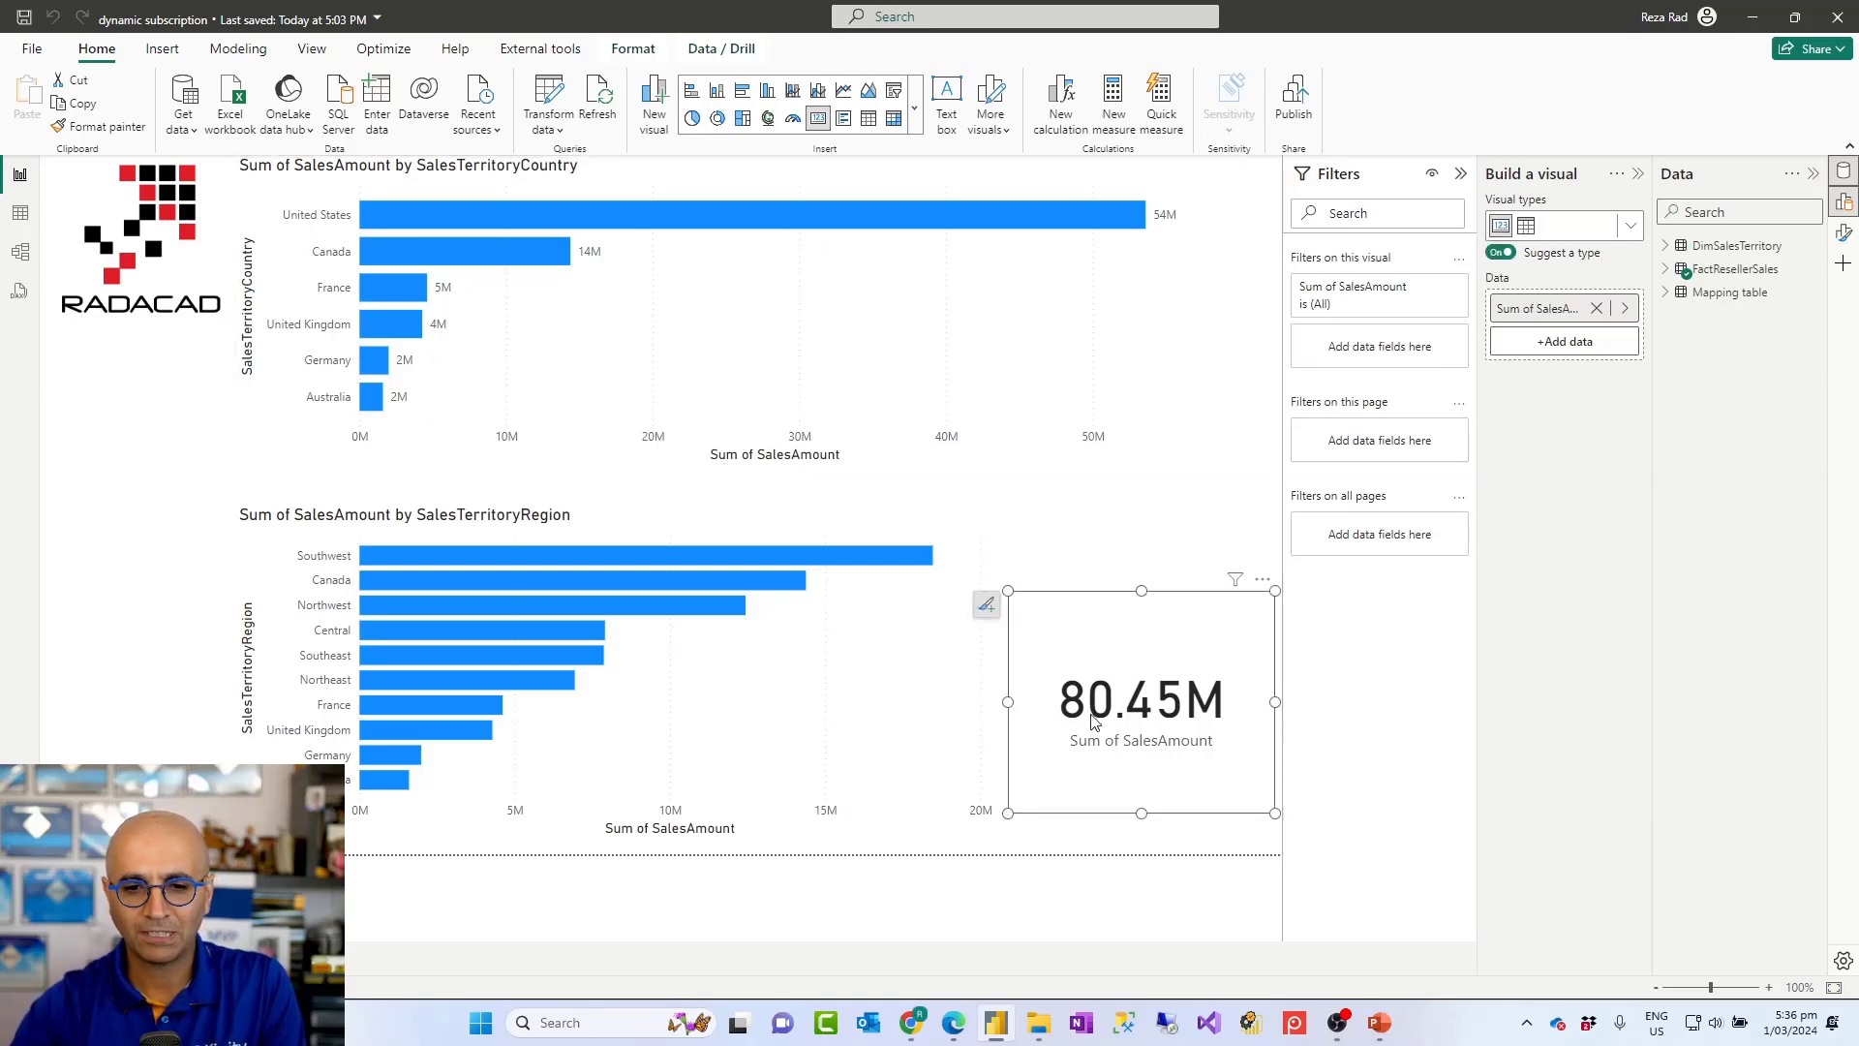
pyautogui.click(639, 698)
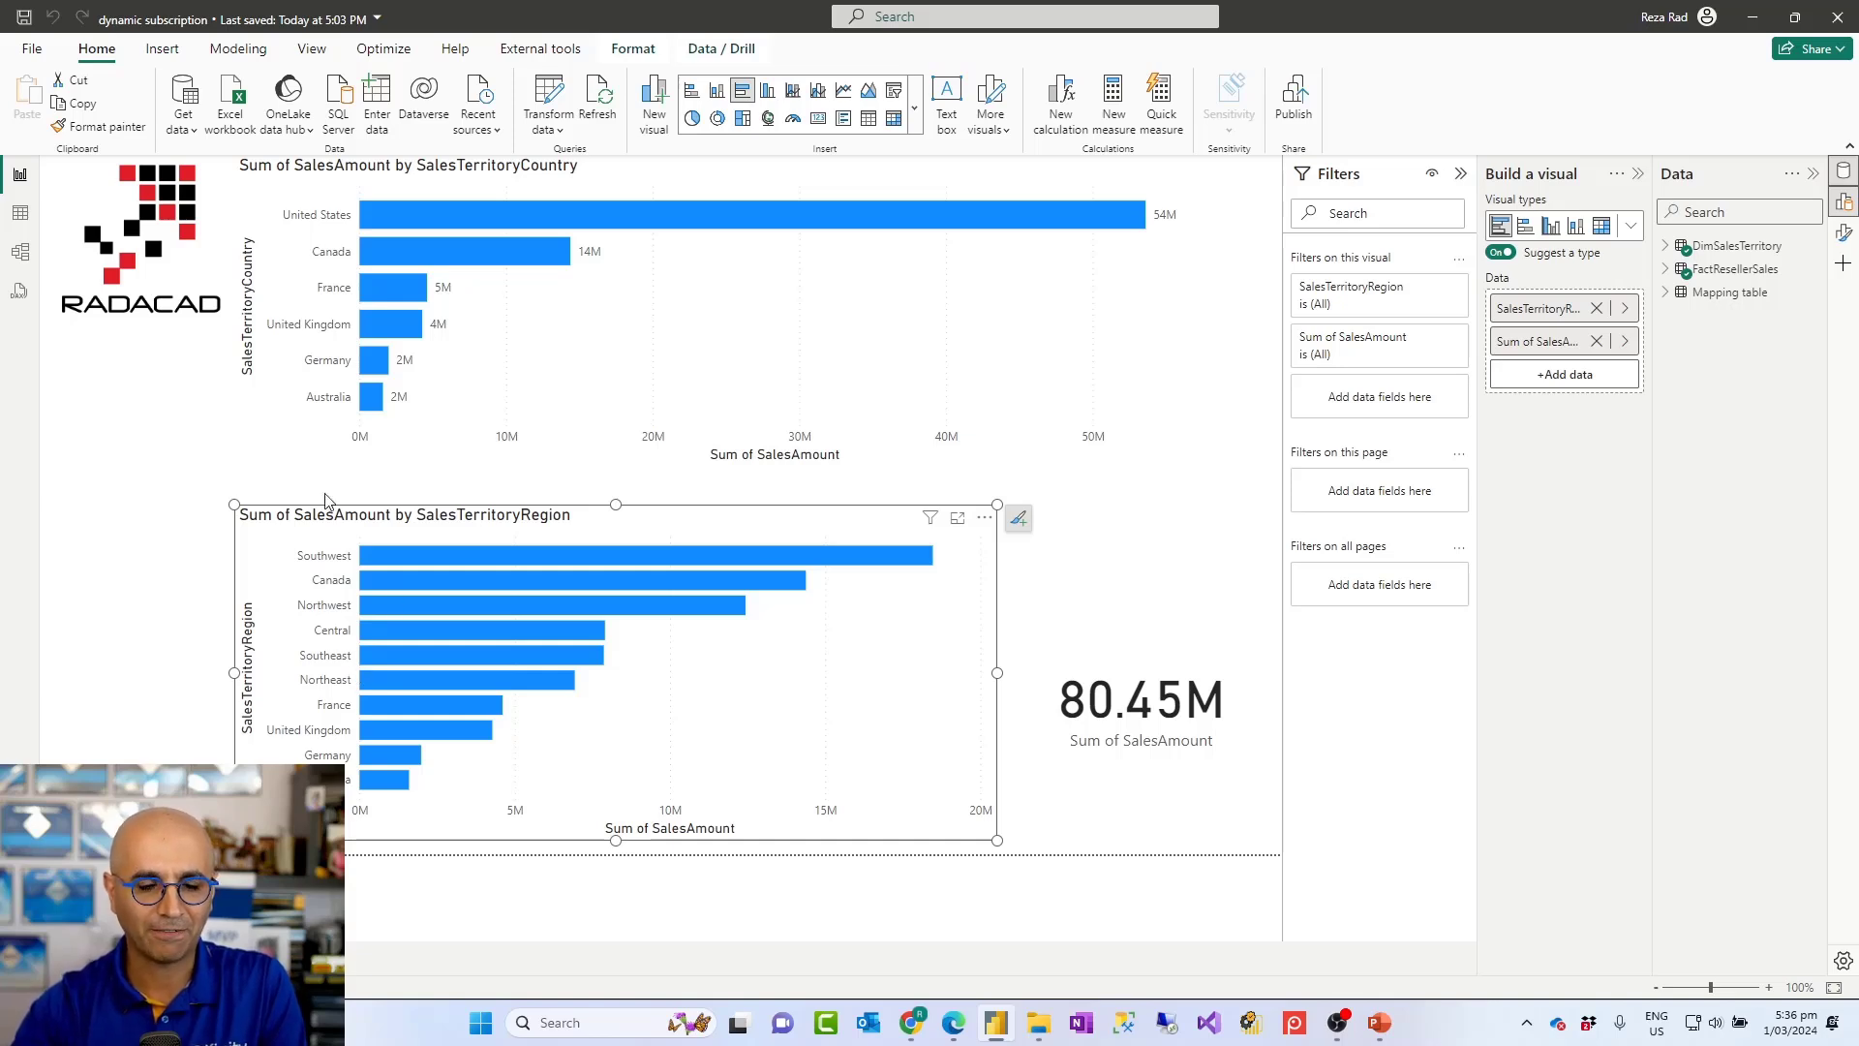
pyautogui.click(159, 482)
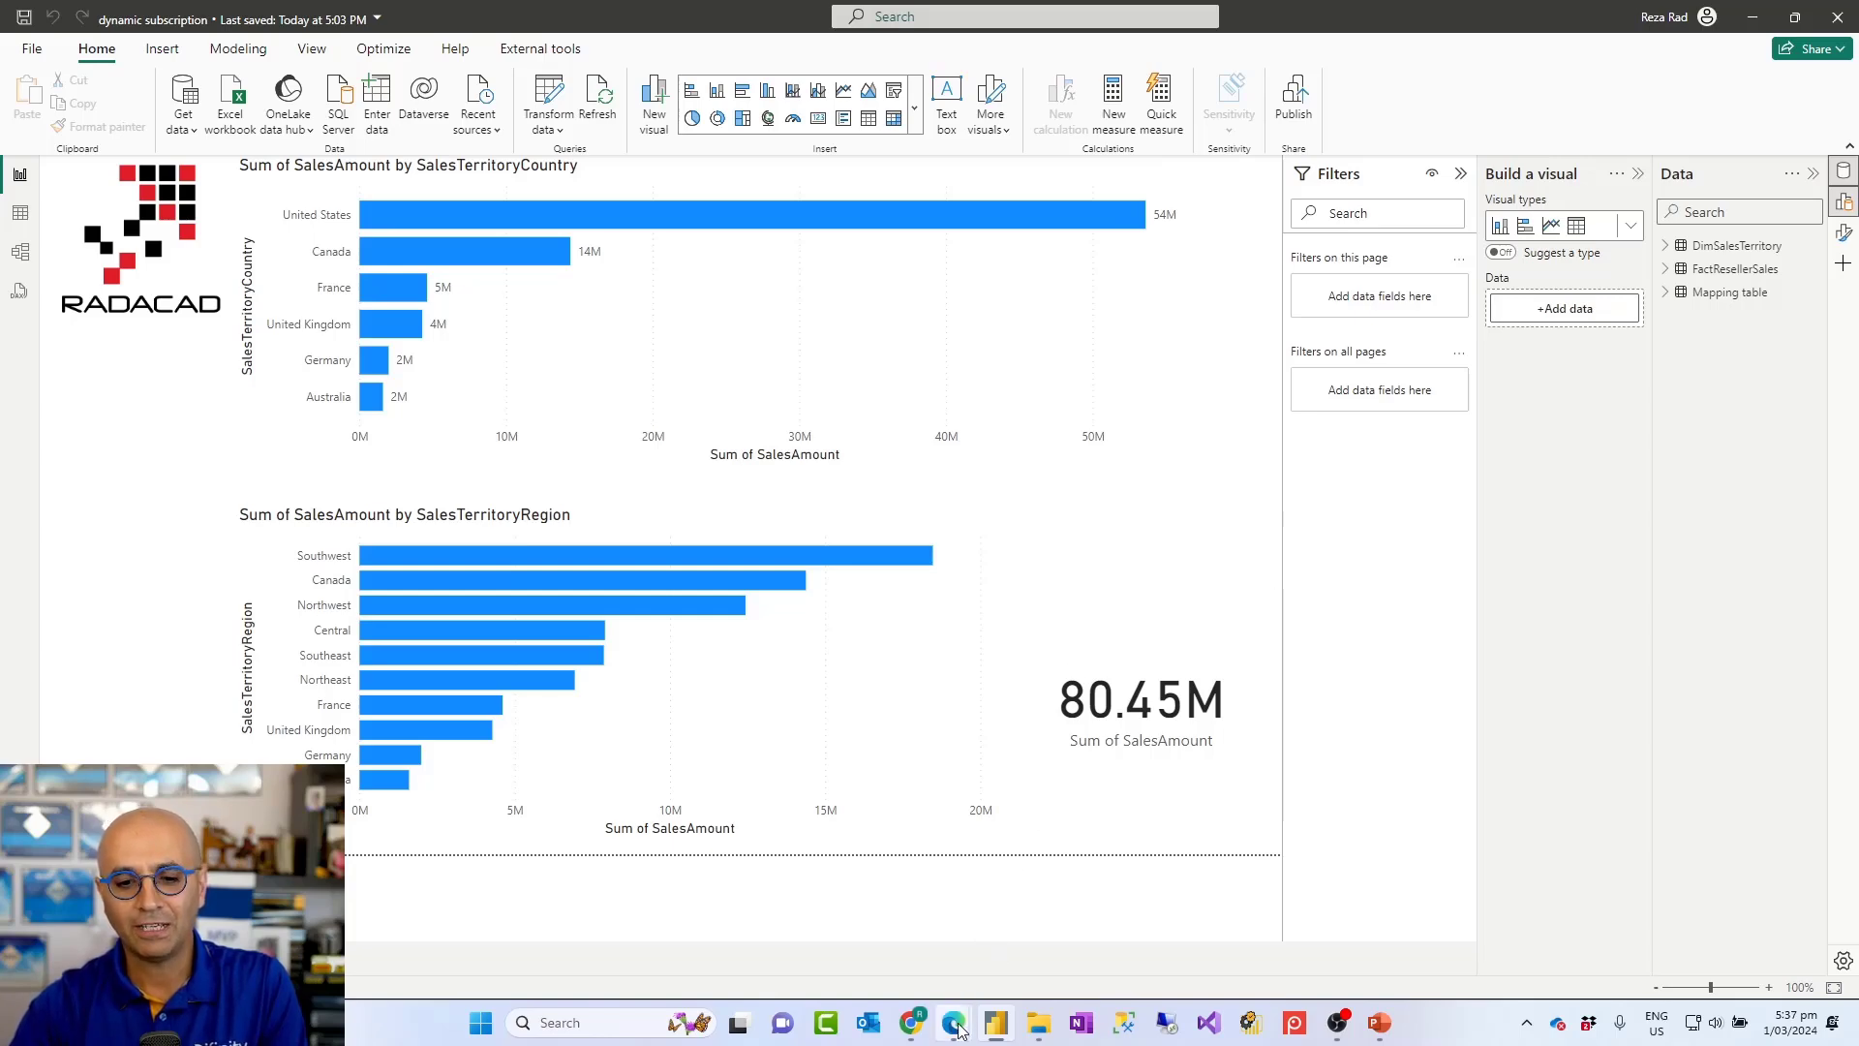
# Switch to the Power BI service in Edge, filter My workspace by "dynamic" and open the dynamic subscription report
pyautogui.moveTo(957, 1024)
pyautogui.click(881, 952)
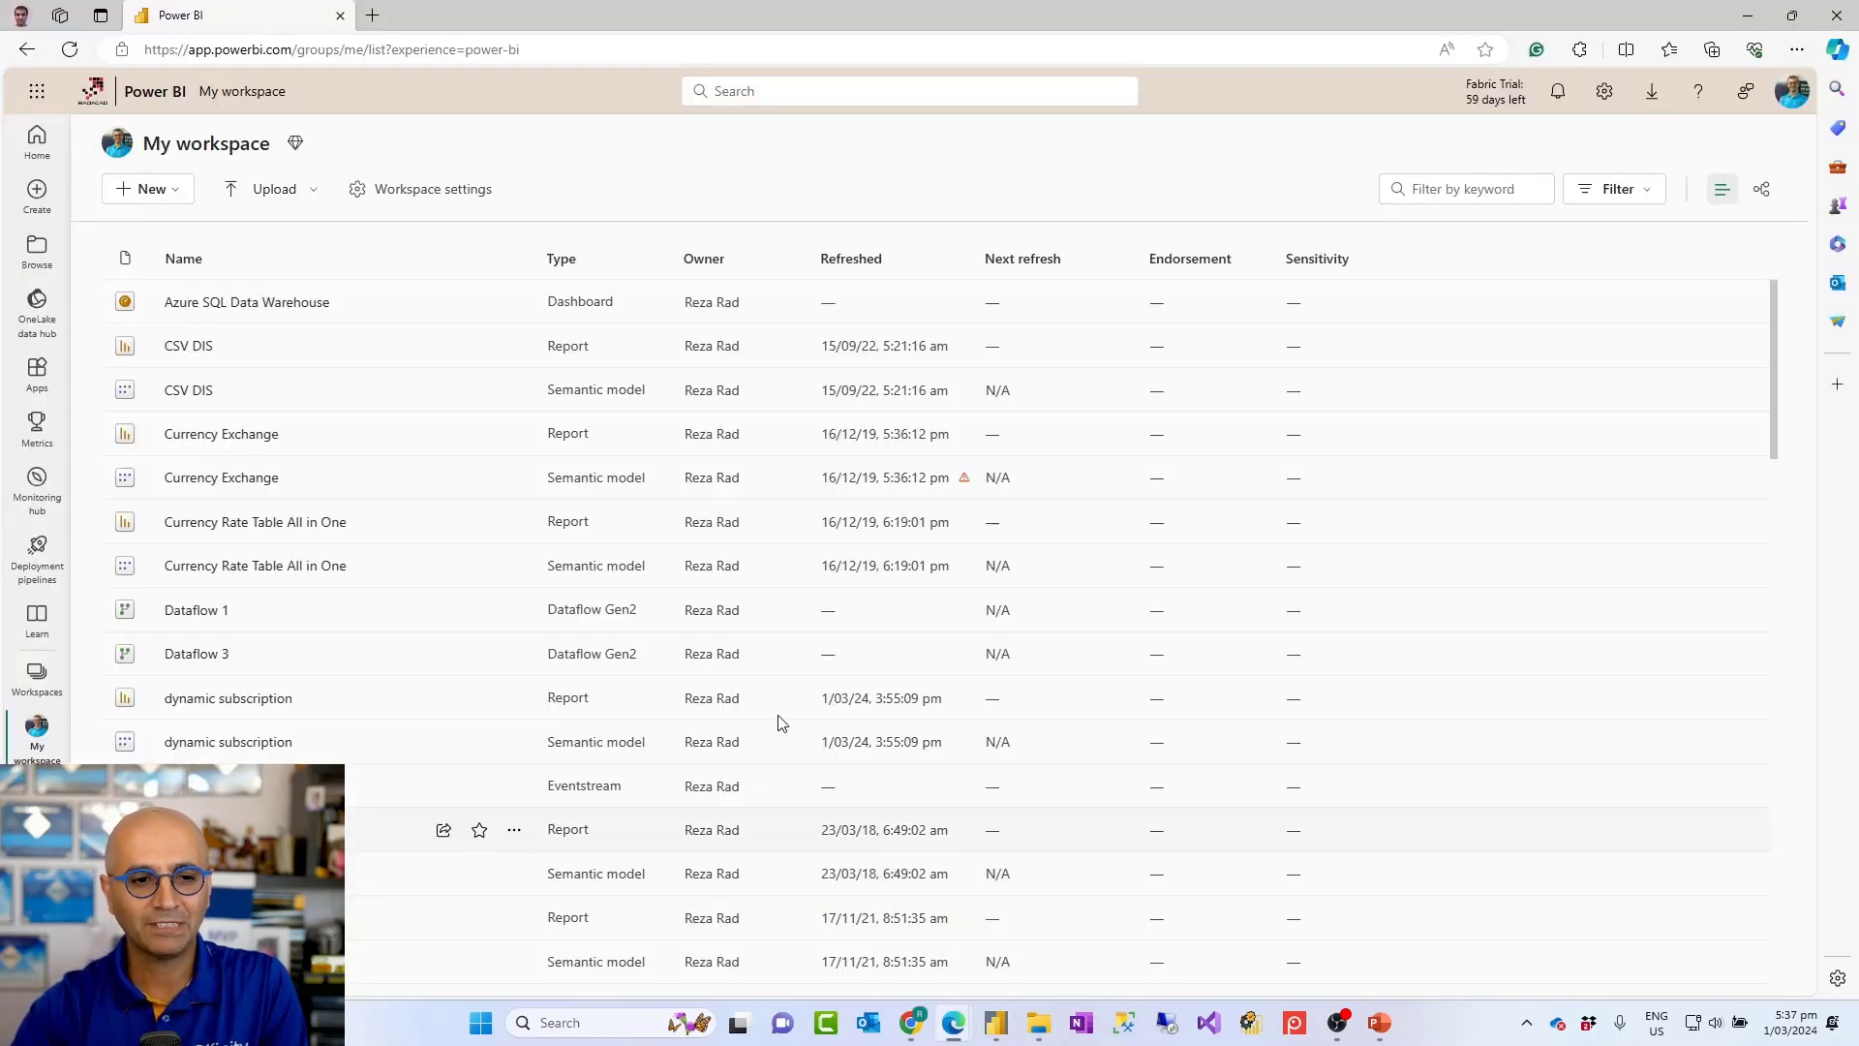
pyautogui.click(1482, 193)
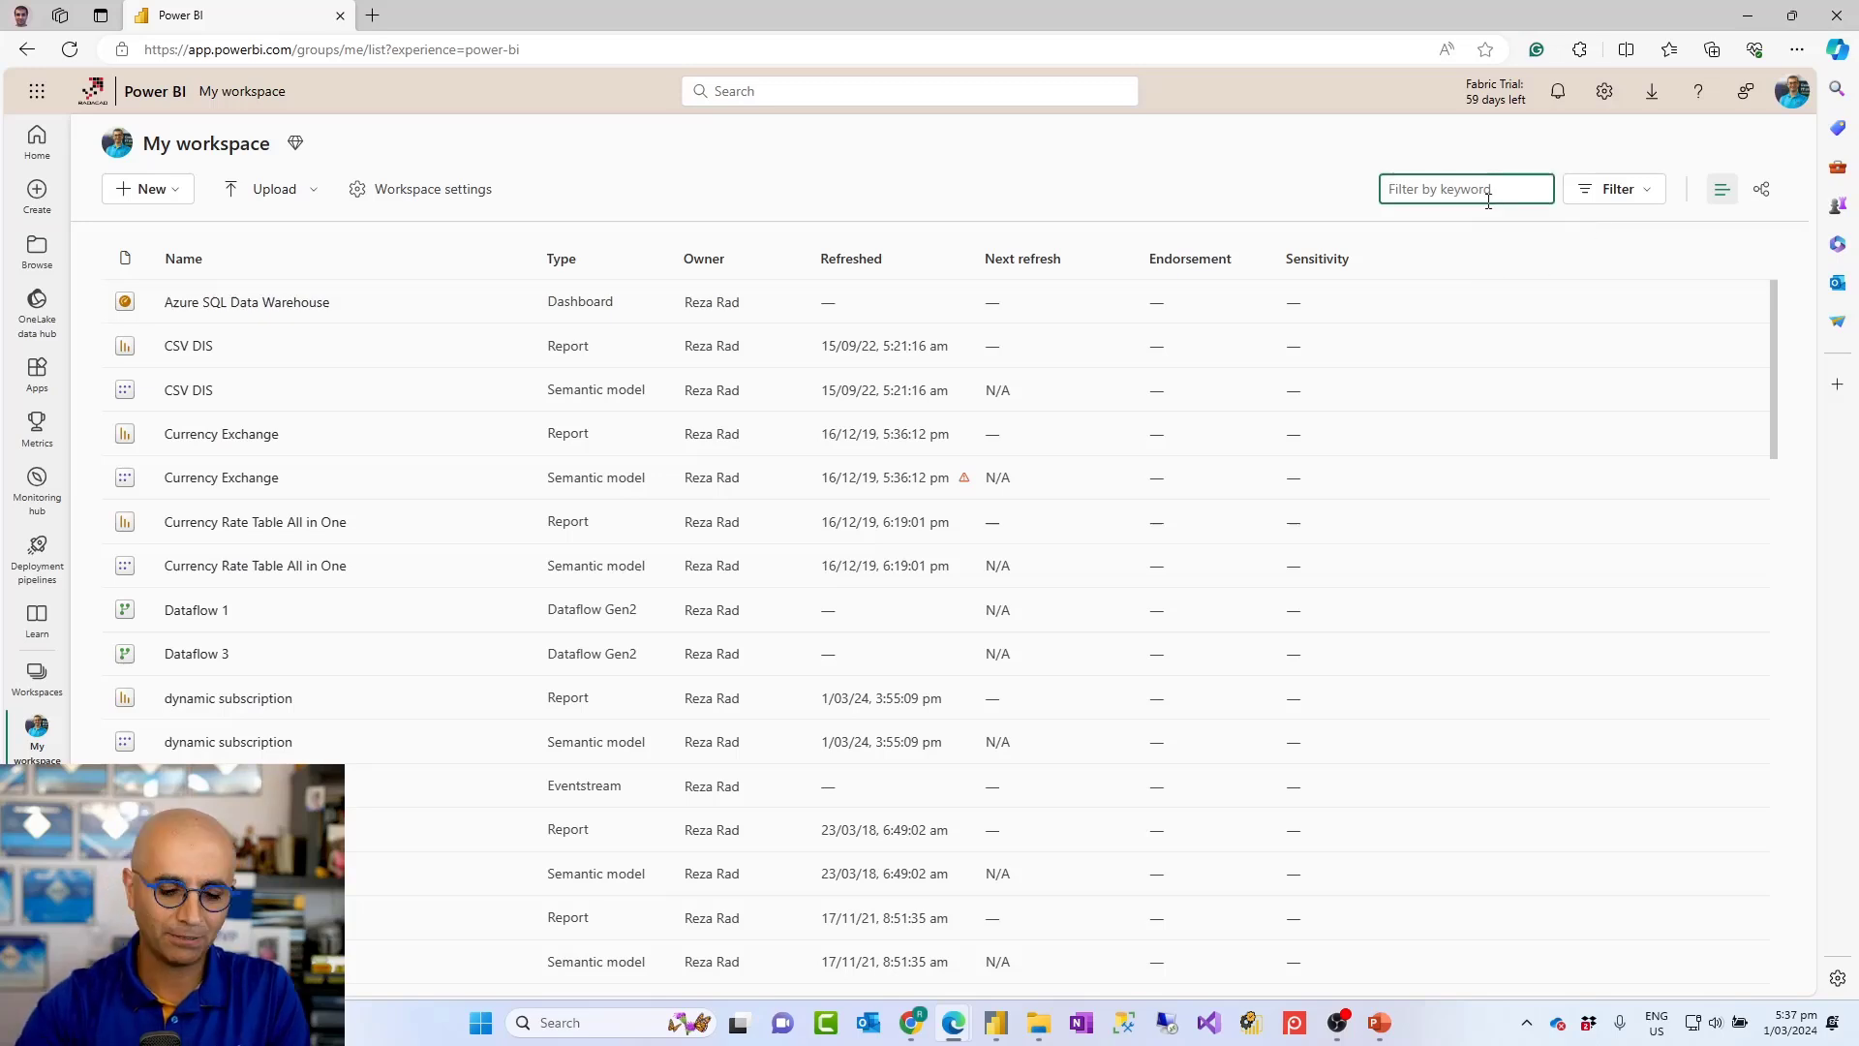
pyautogui.write('d')
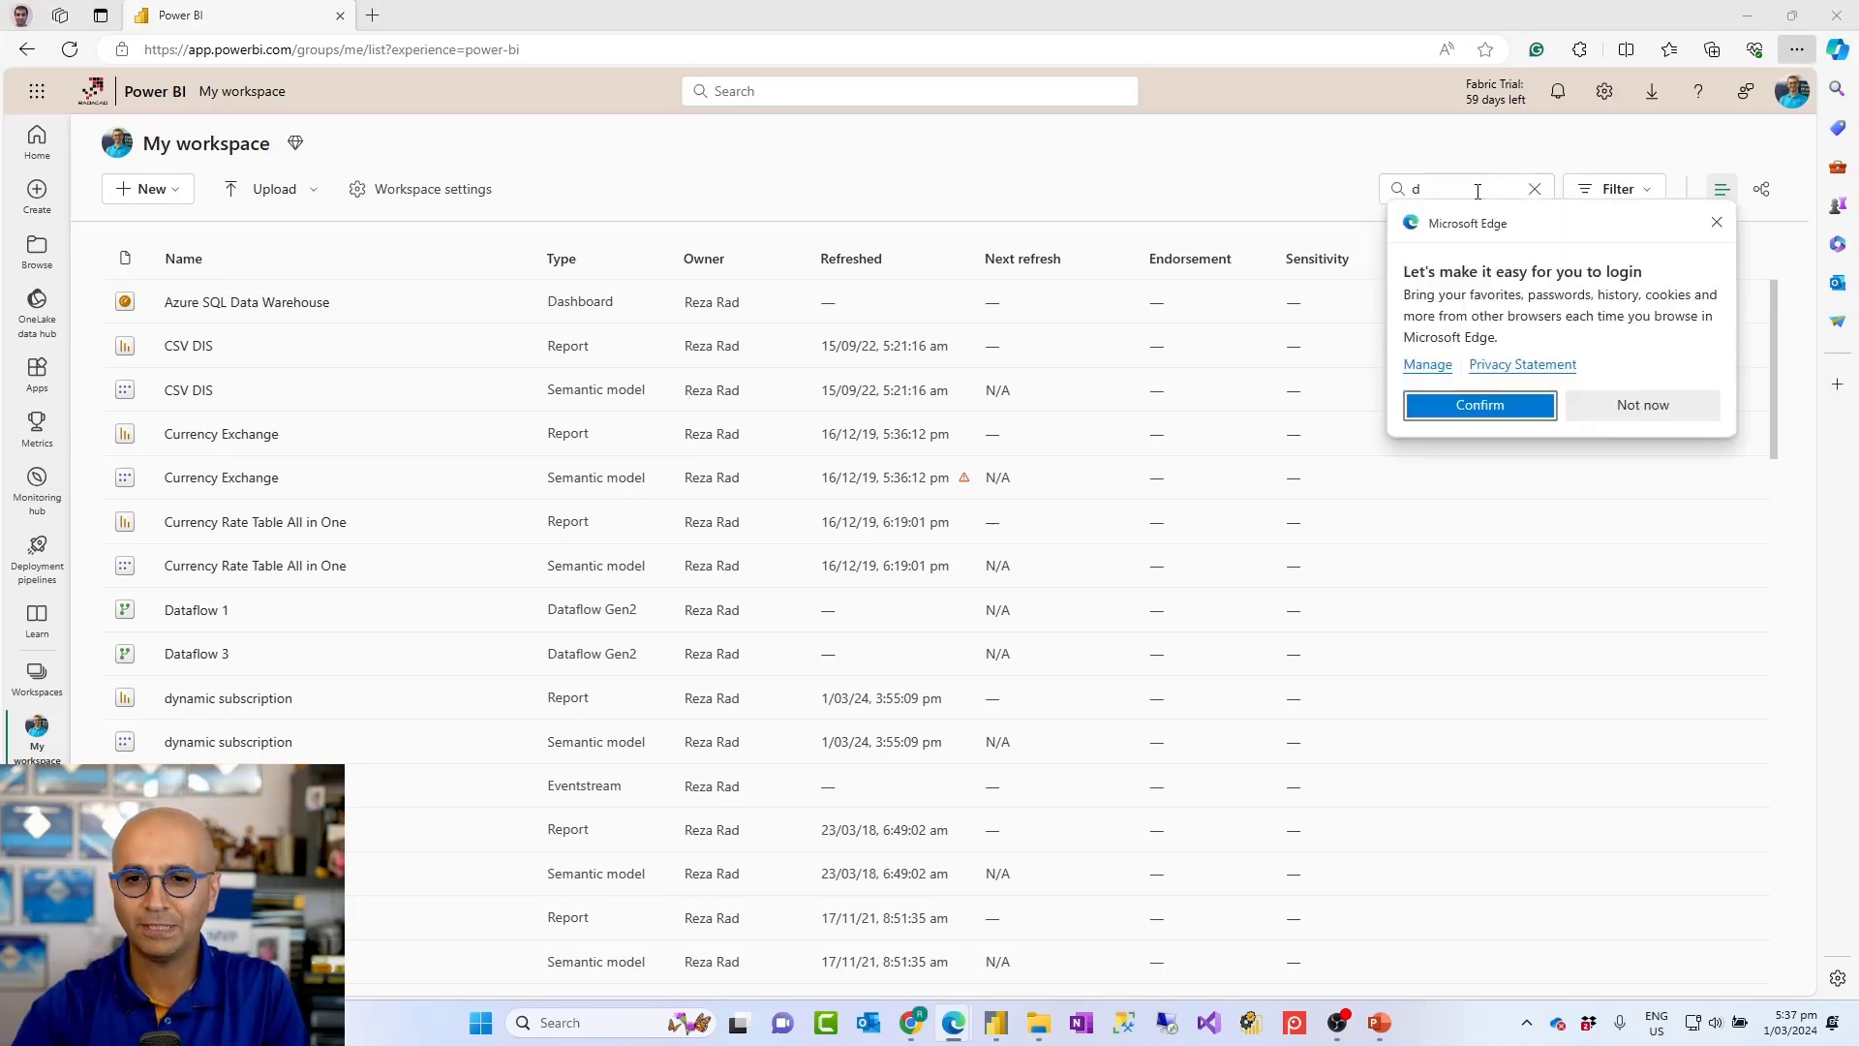
pyautogui.click(1480, 186)
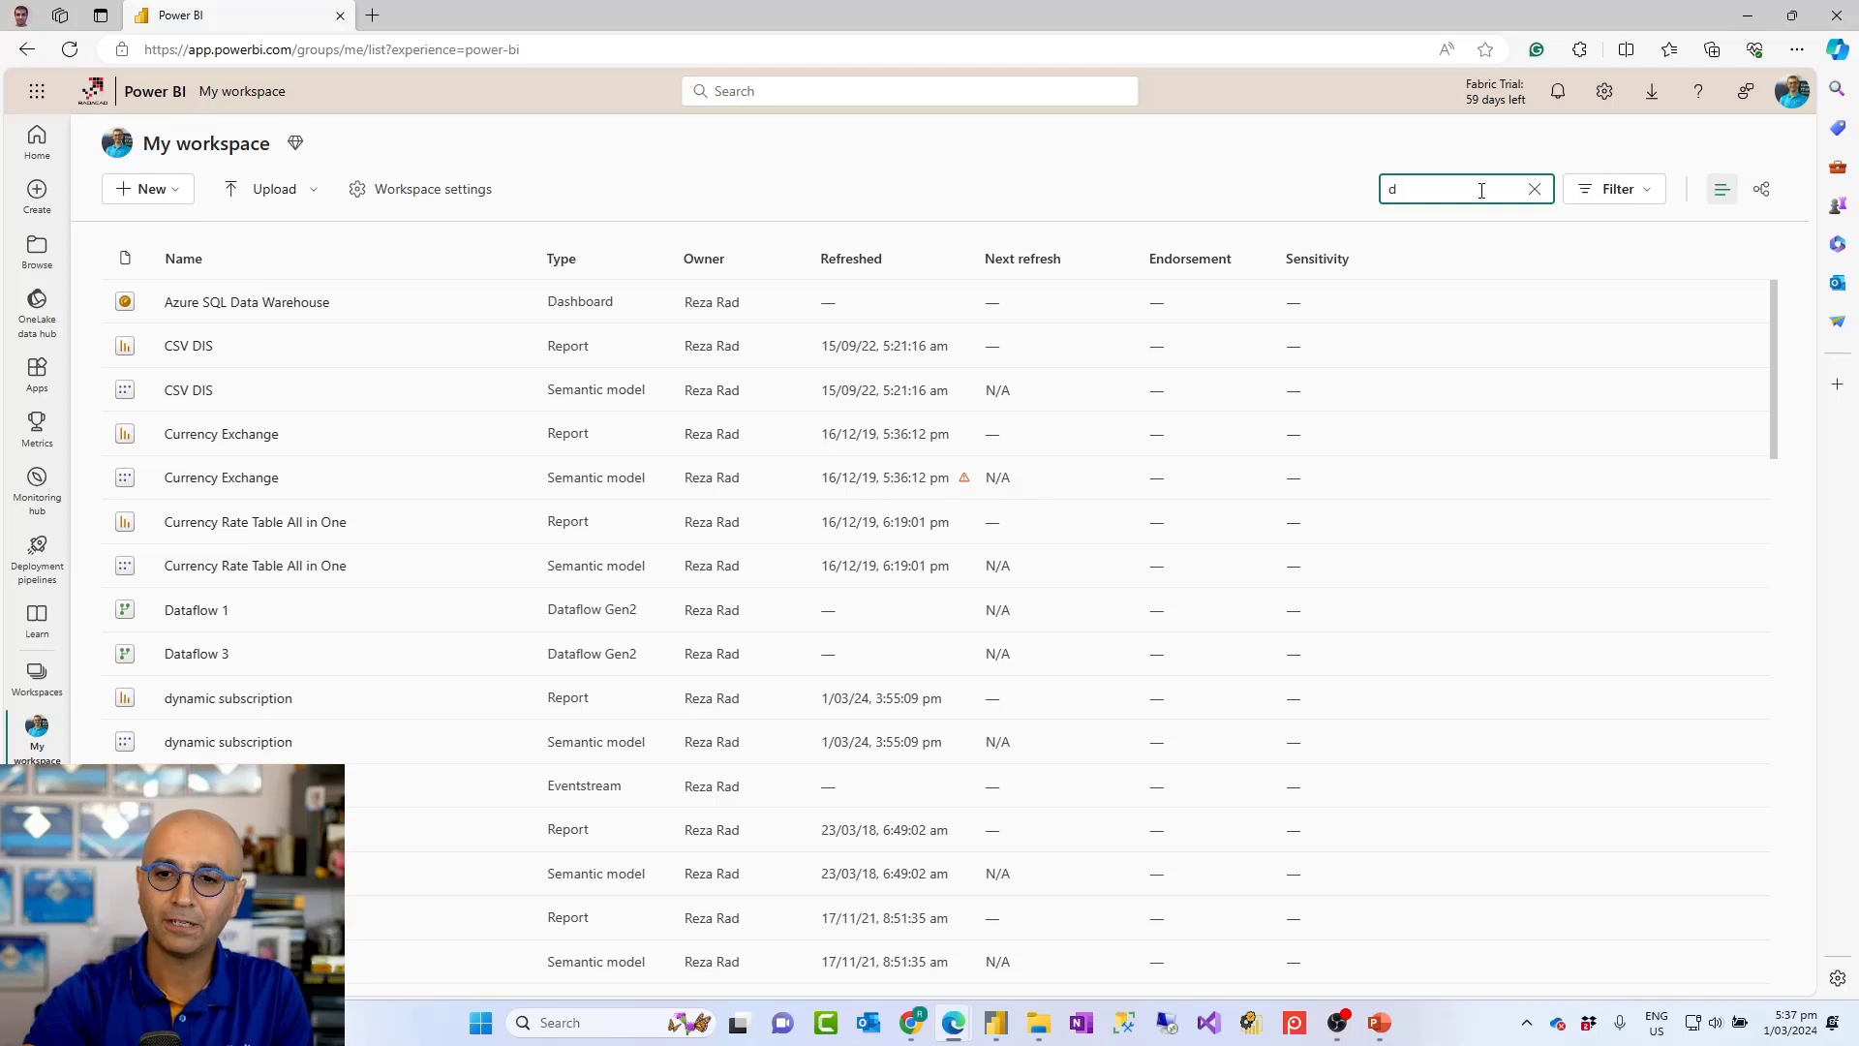
pyautogui.write('ynamic')
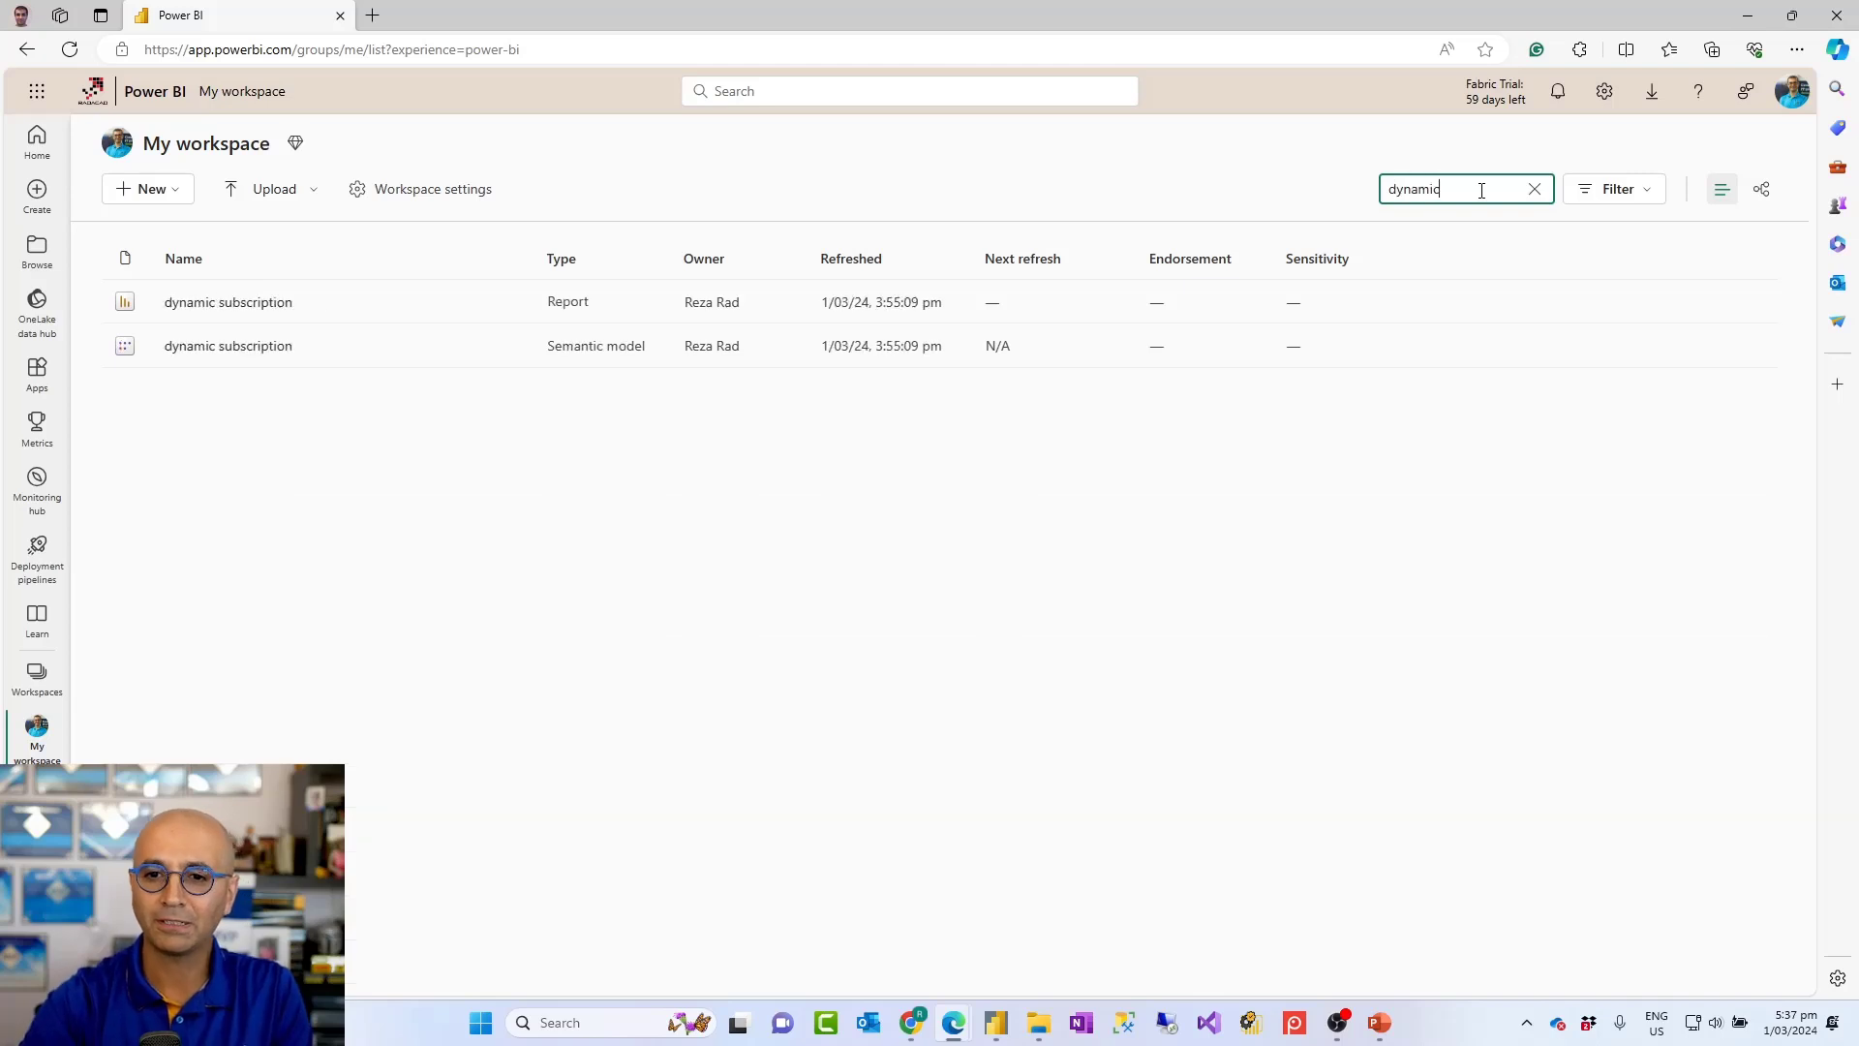
pyautogui.click(189, 306)
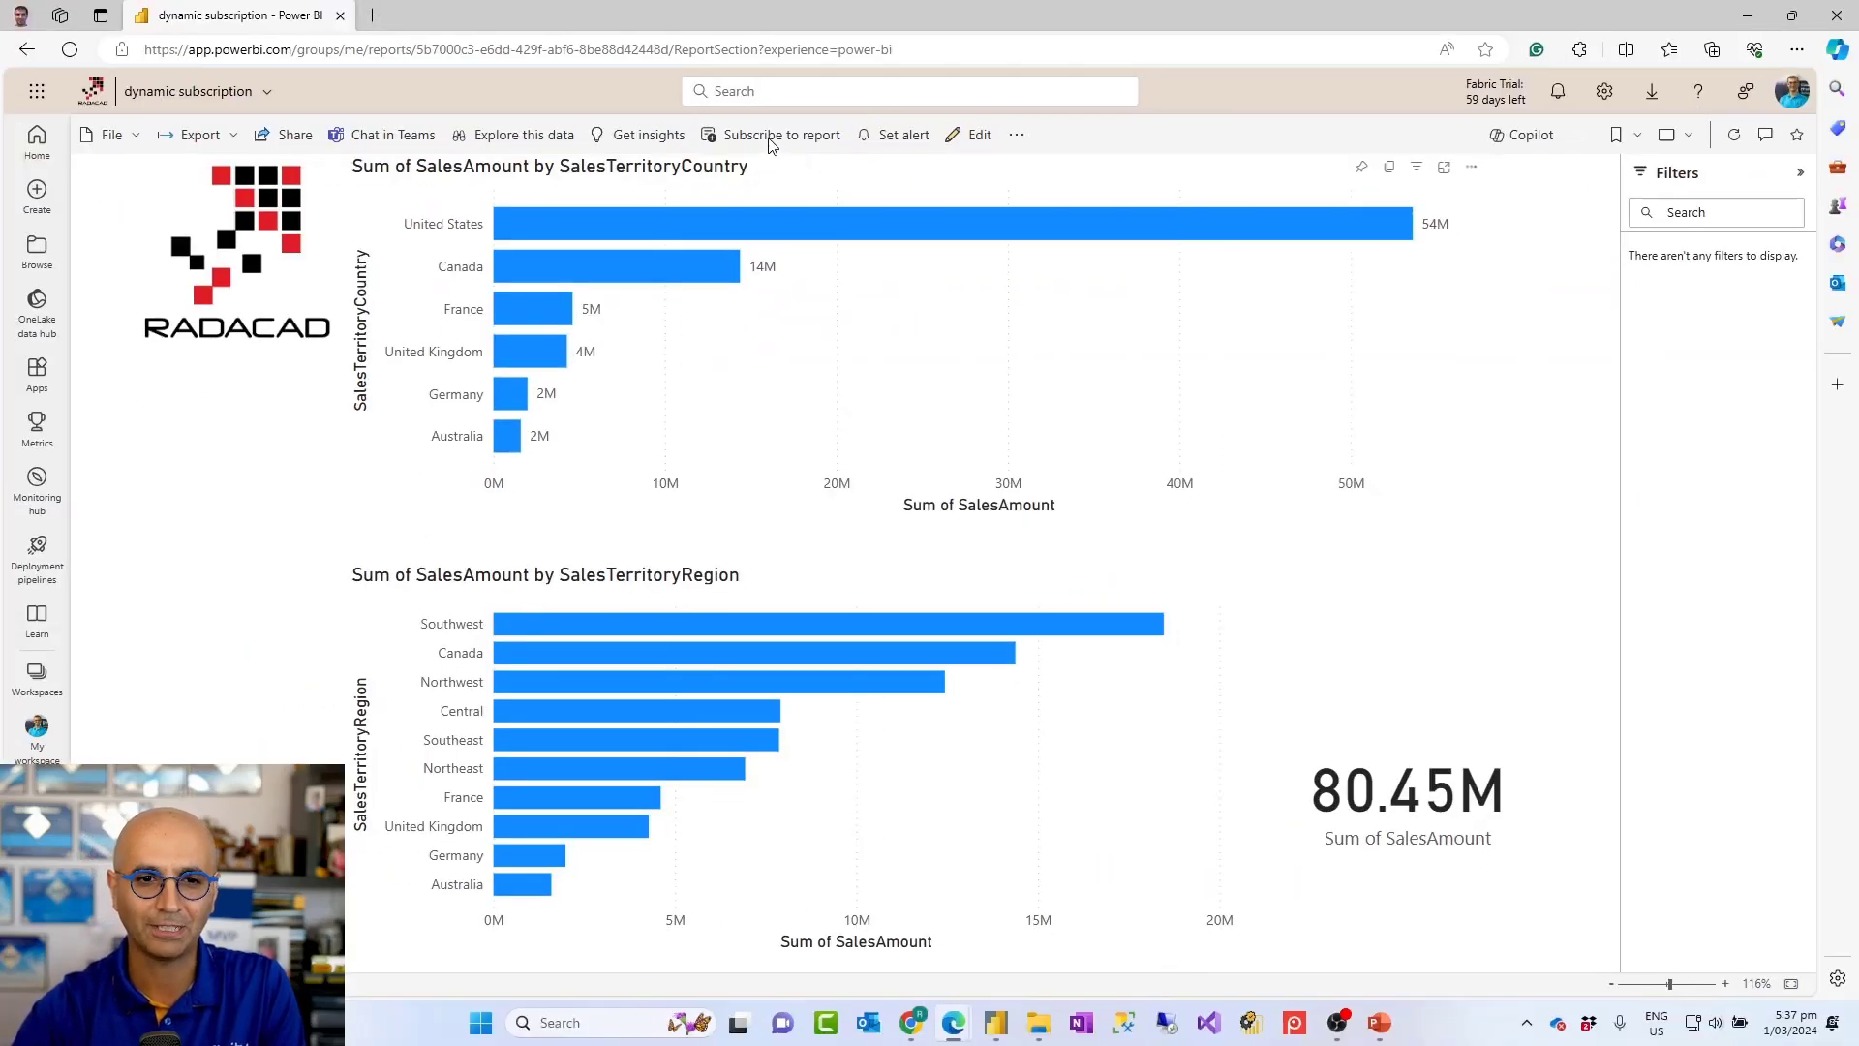
# Open the report's subscriptions and permanently delete the existing Sales subscription
pyautogui.click(770, 140)
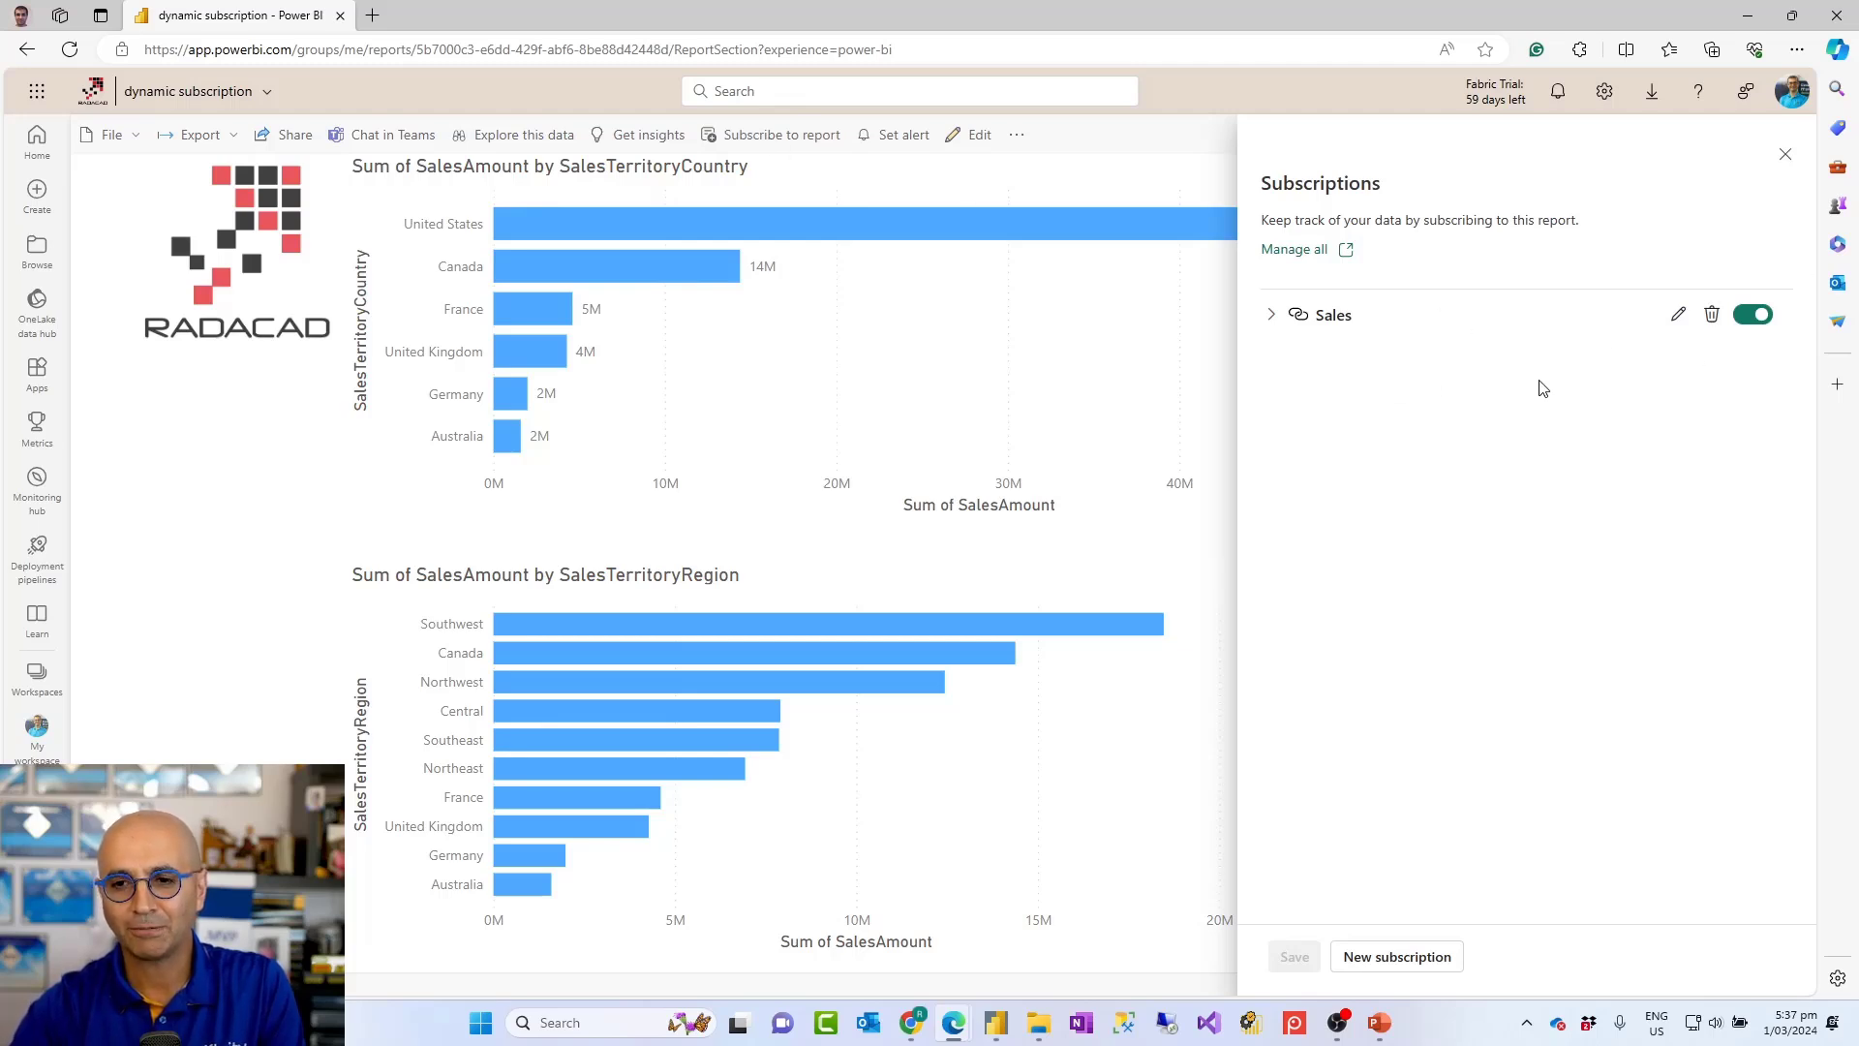
pyautogui.click(1712, 315)
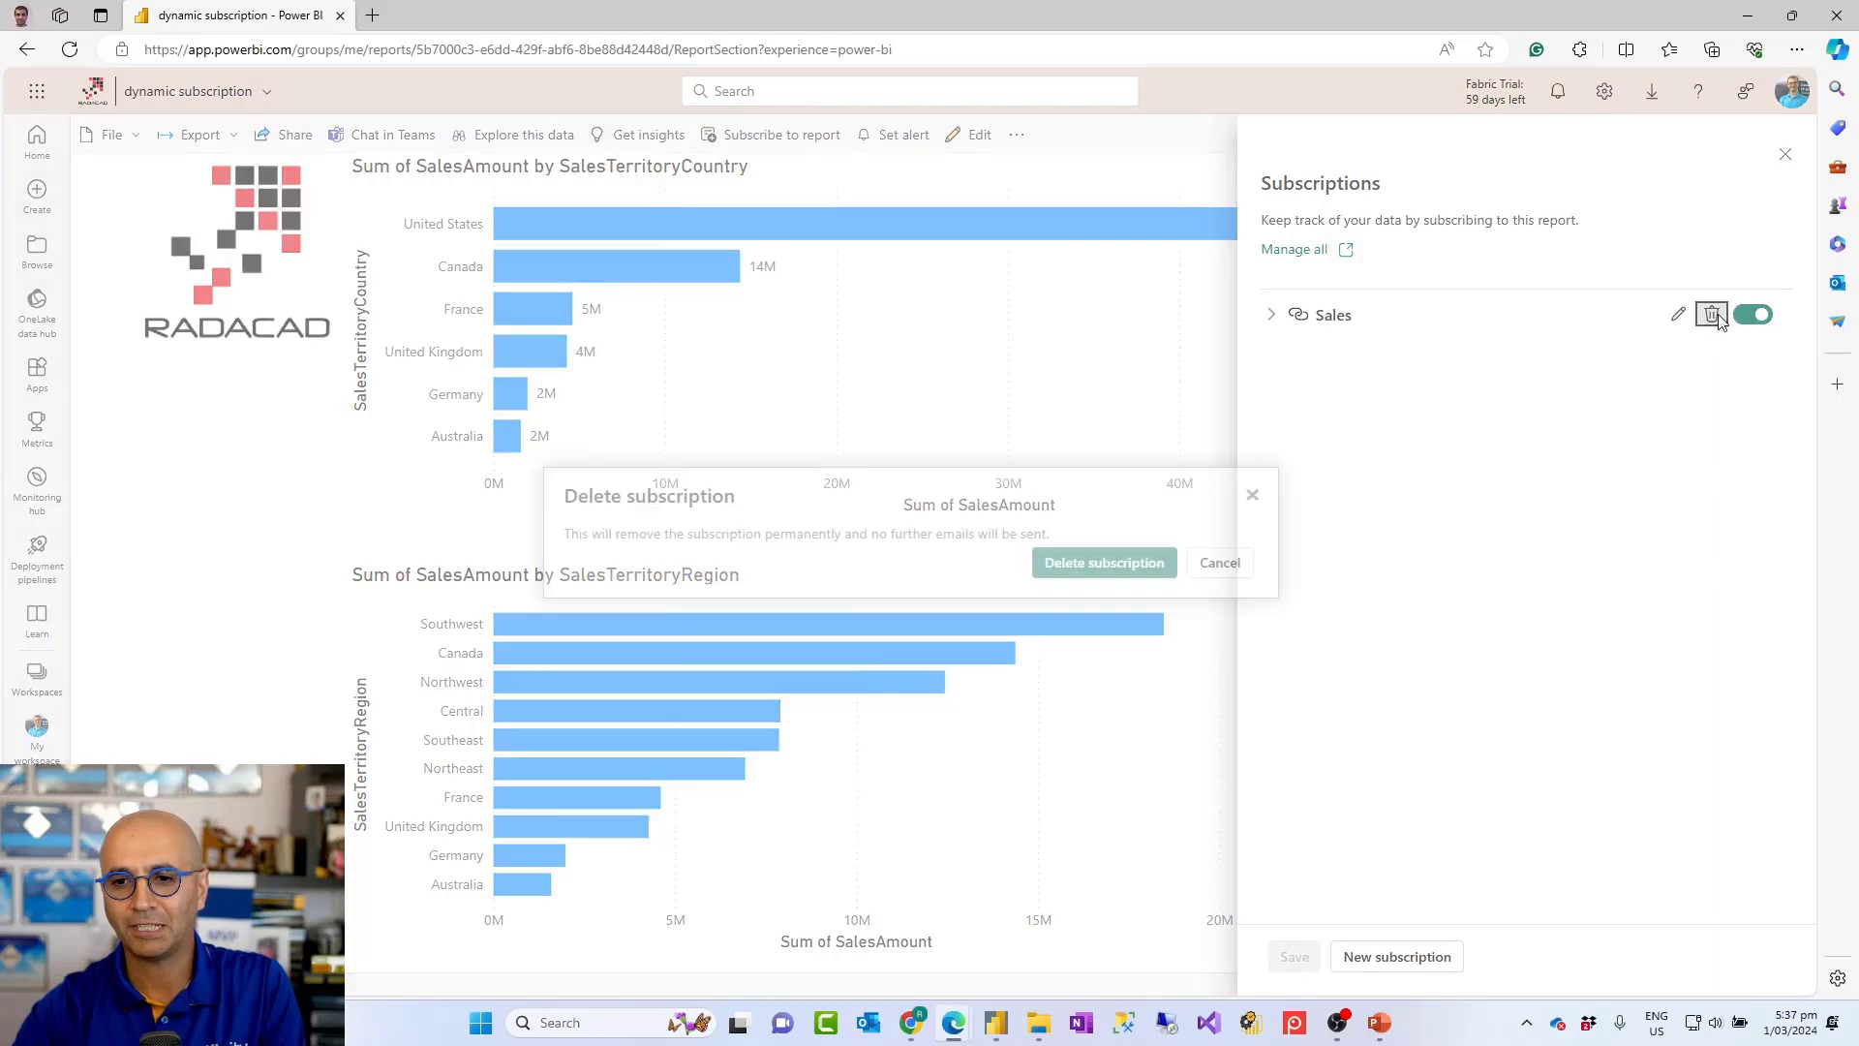
pyautogui.click(1129, 564)
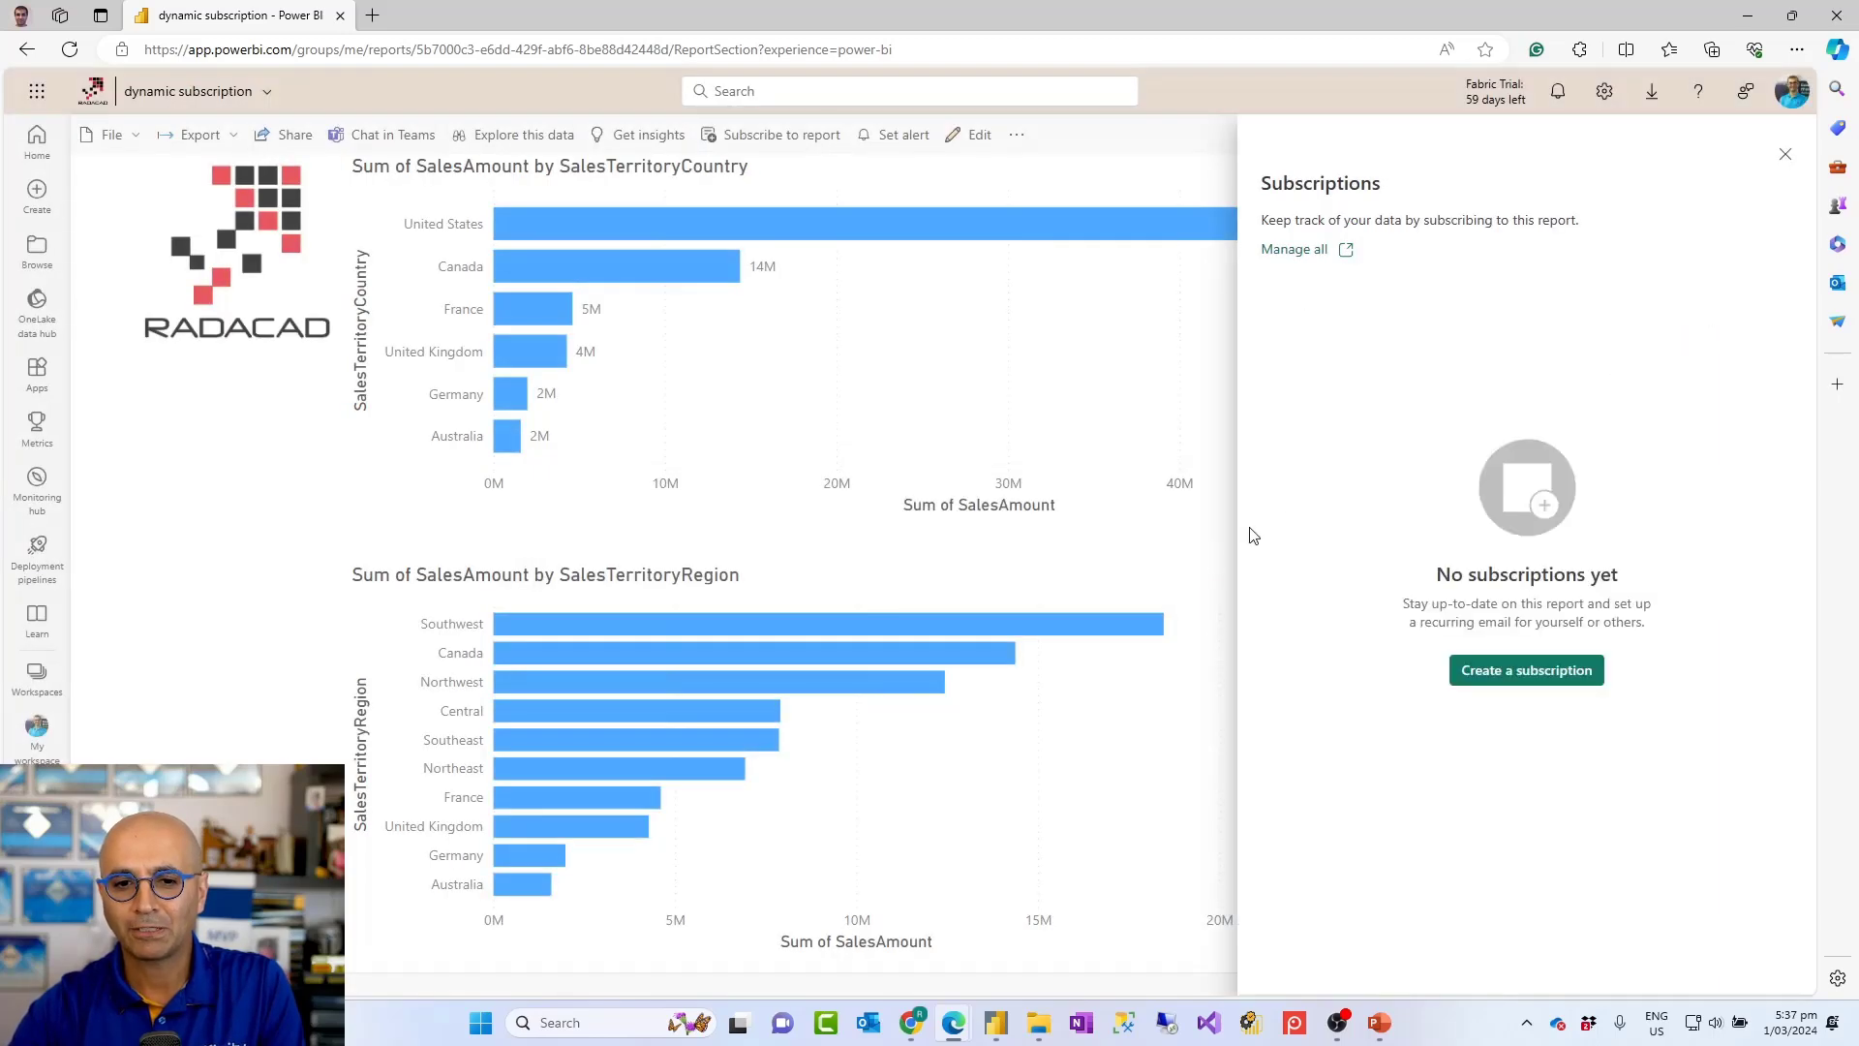
# Start a new subscription of the type Dynamic per recipient (preview) and look through the available semantic models
pyautogui.click(1523, 670)
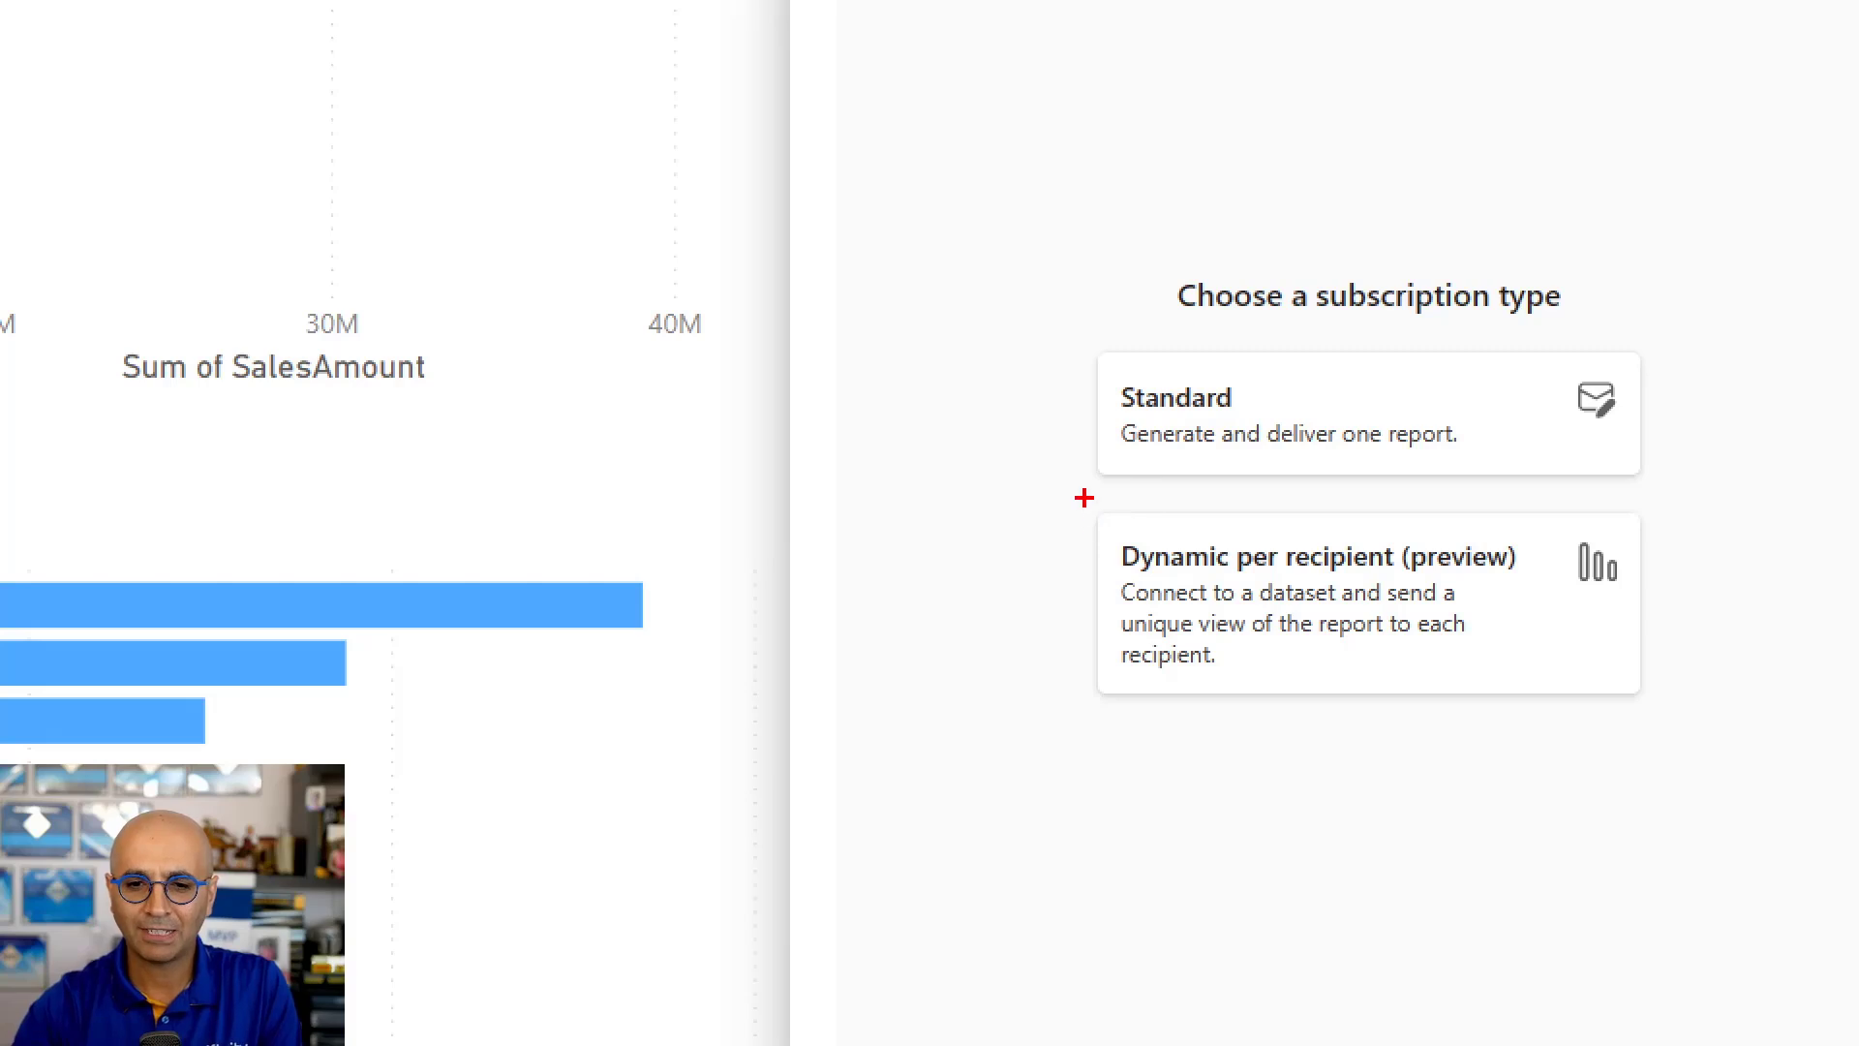
pyautogui.moveTo(1083, 498); pyautogui.dragTo(1654, 714)
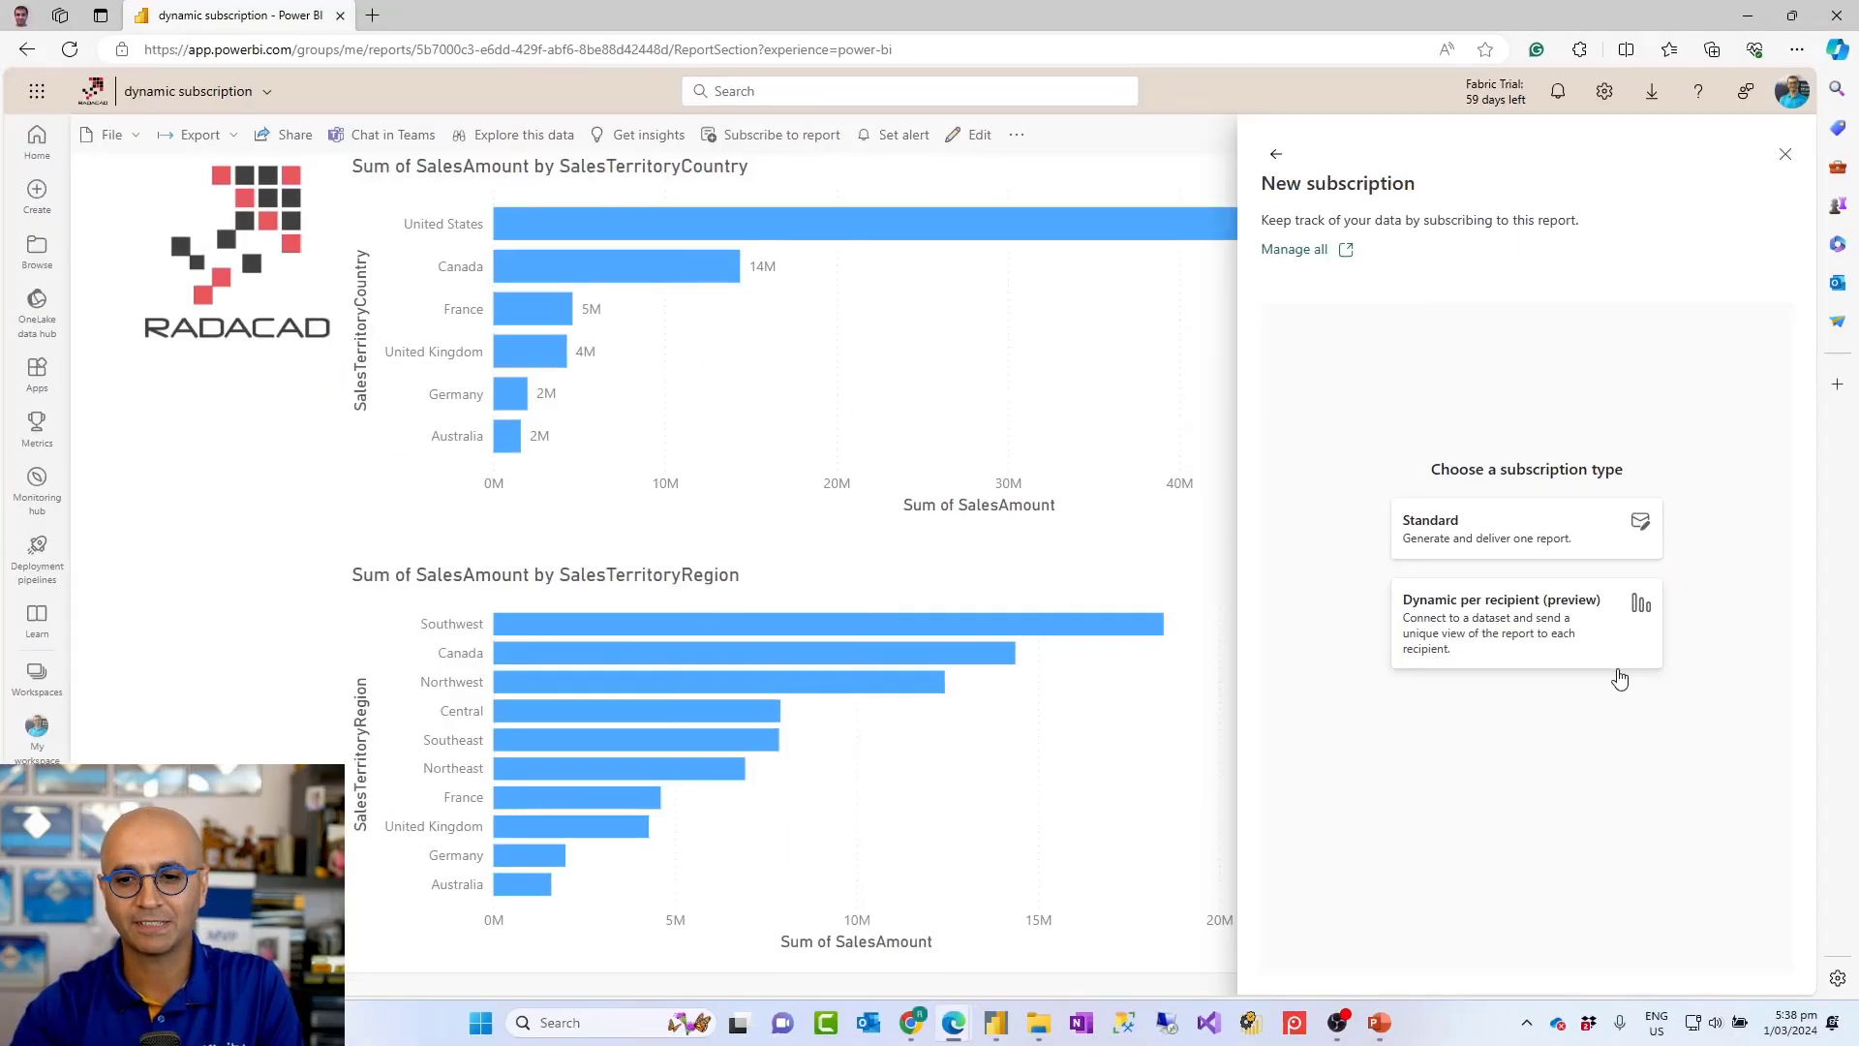
pyautogui.click(1516, 613)
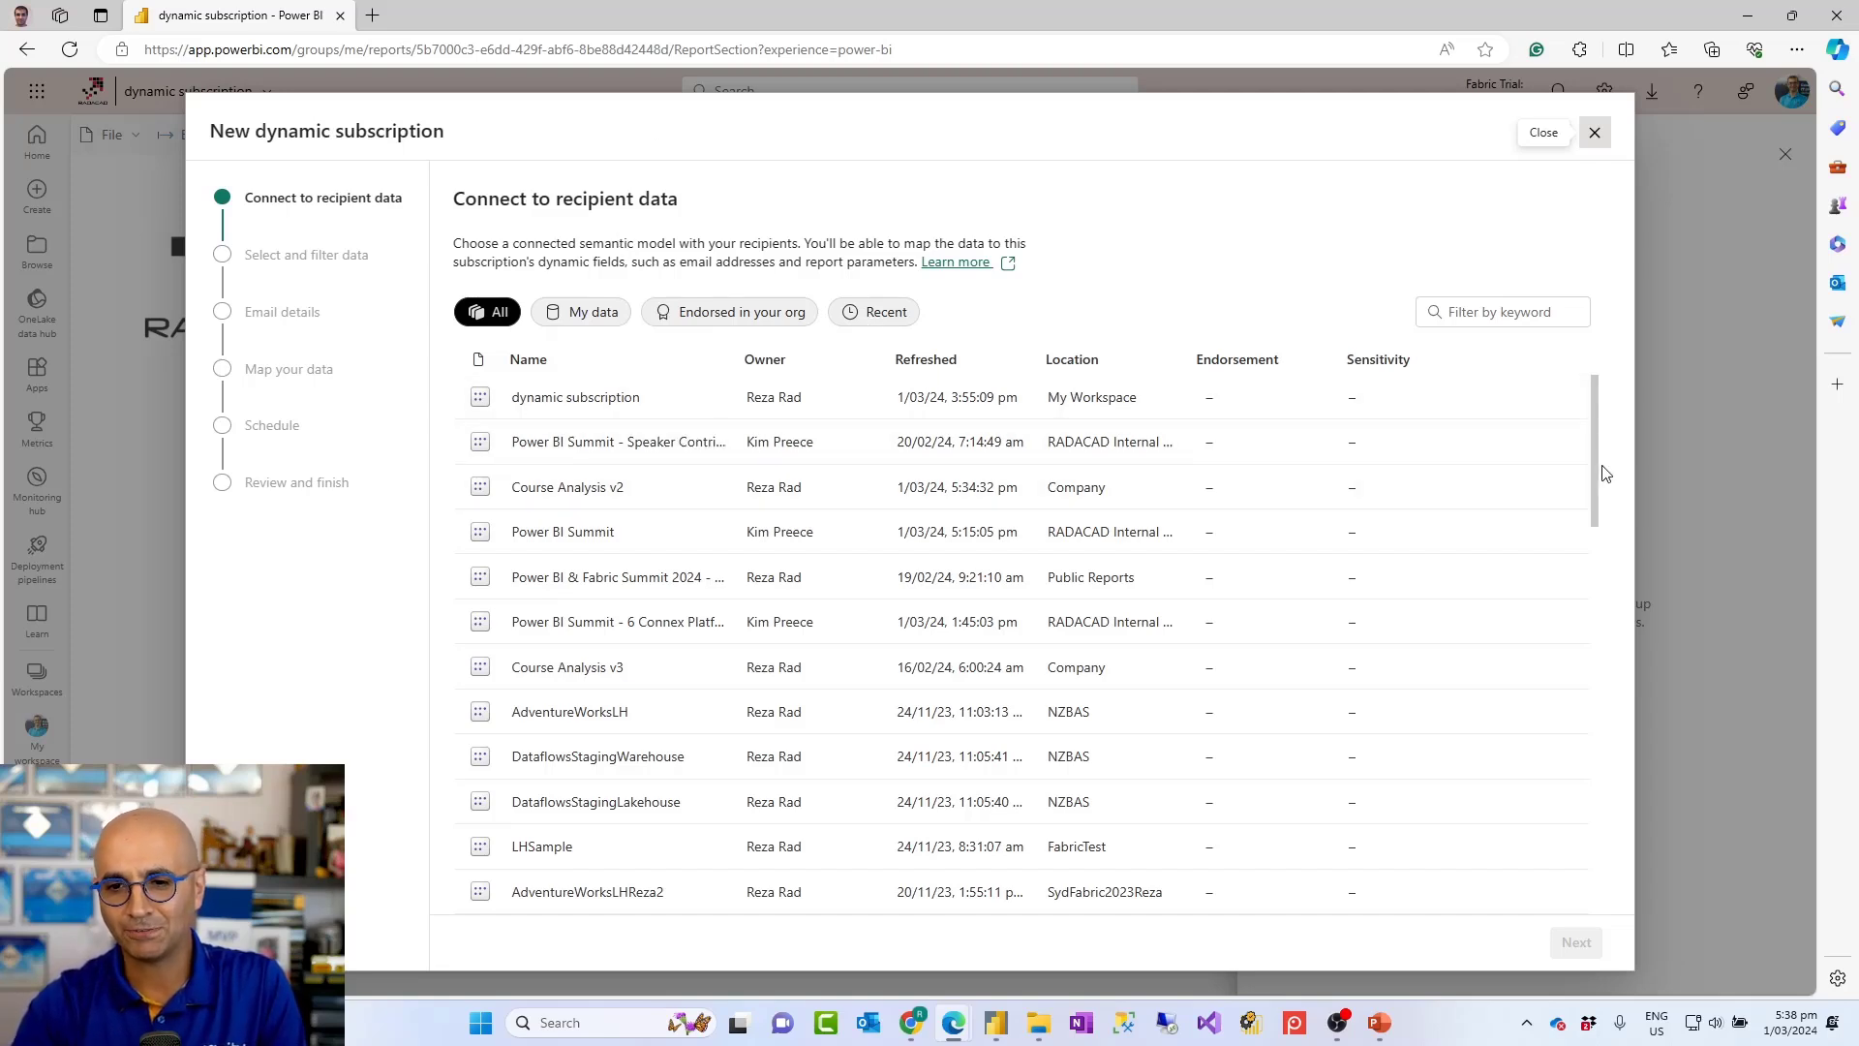
pyautogui.scroll(-3, 1596, 470)
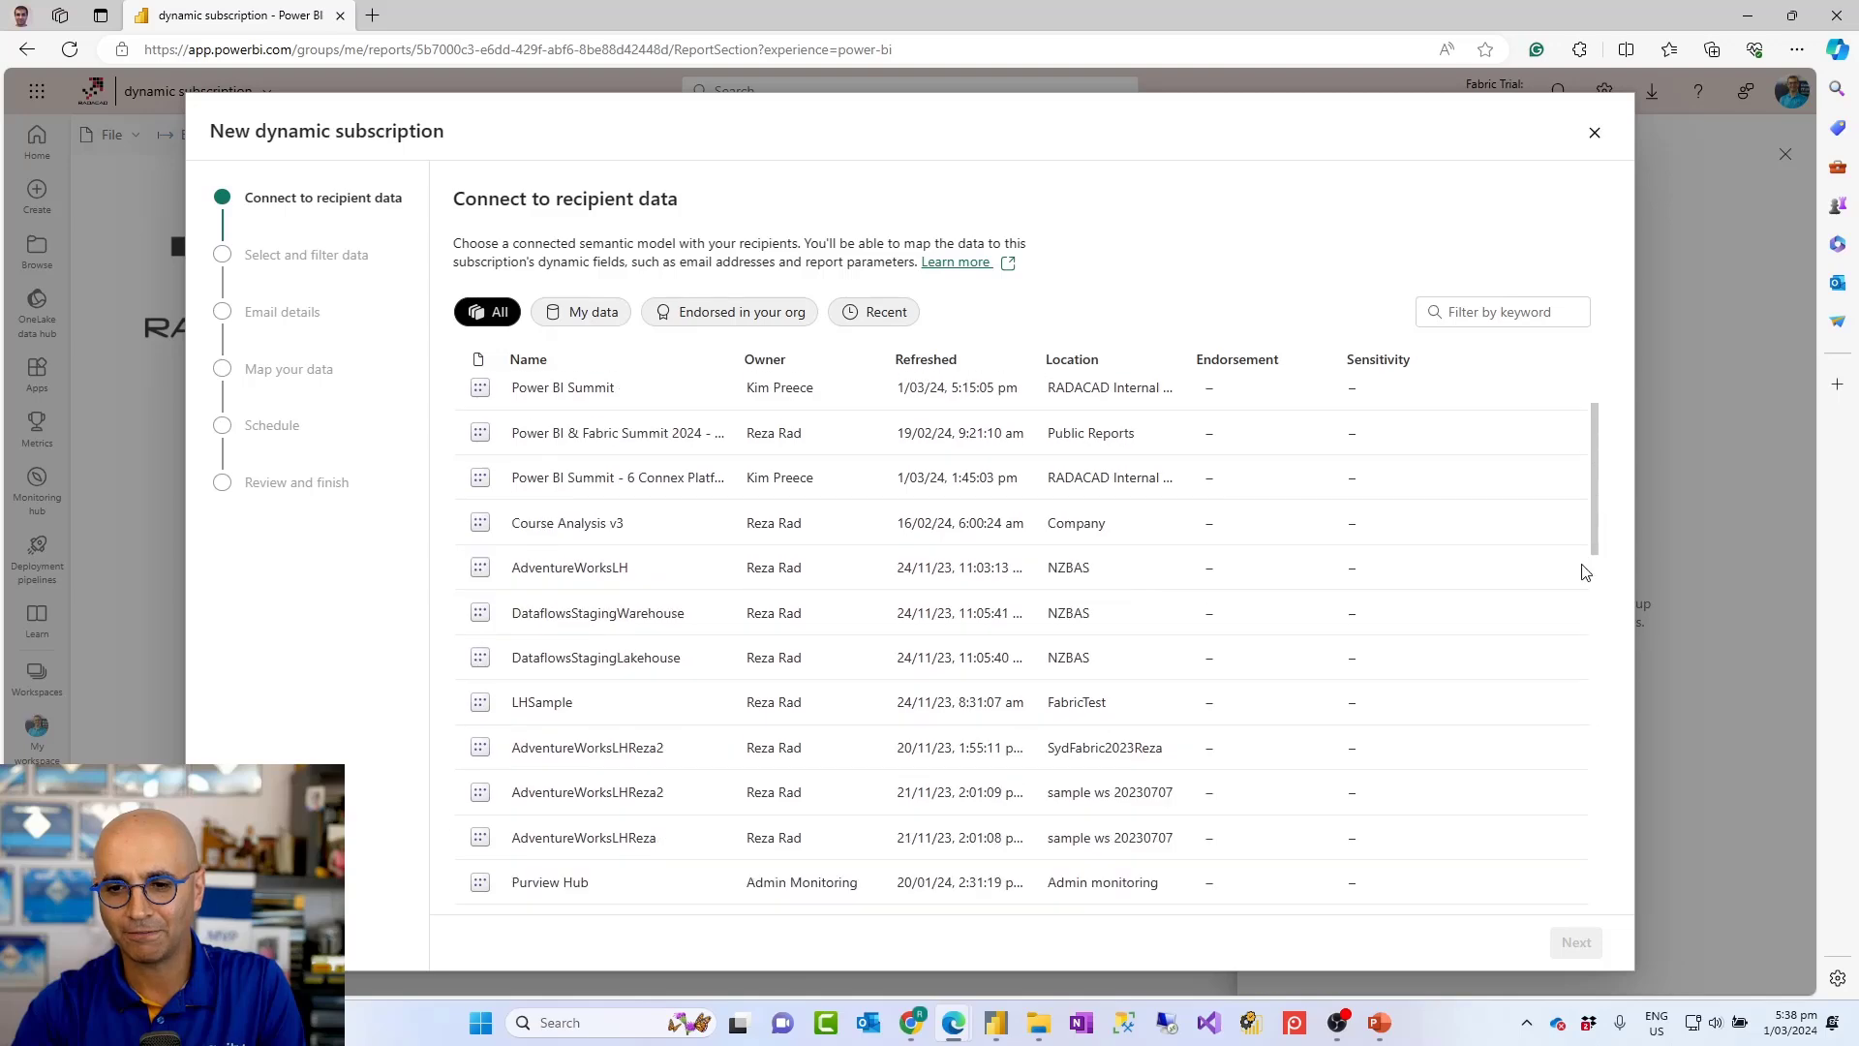
pyautogui.scroll(-2, 1593, 523)
pyautogui.scroll(5, 1597, 490)
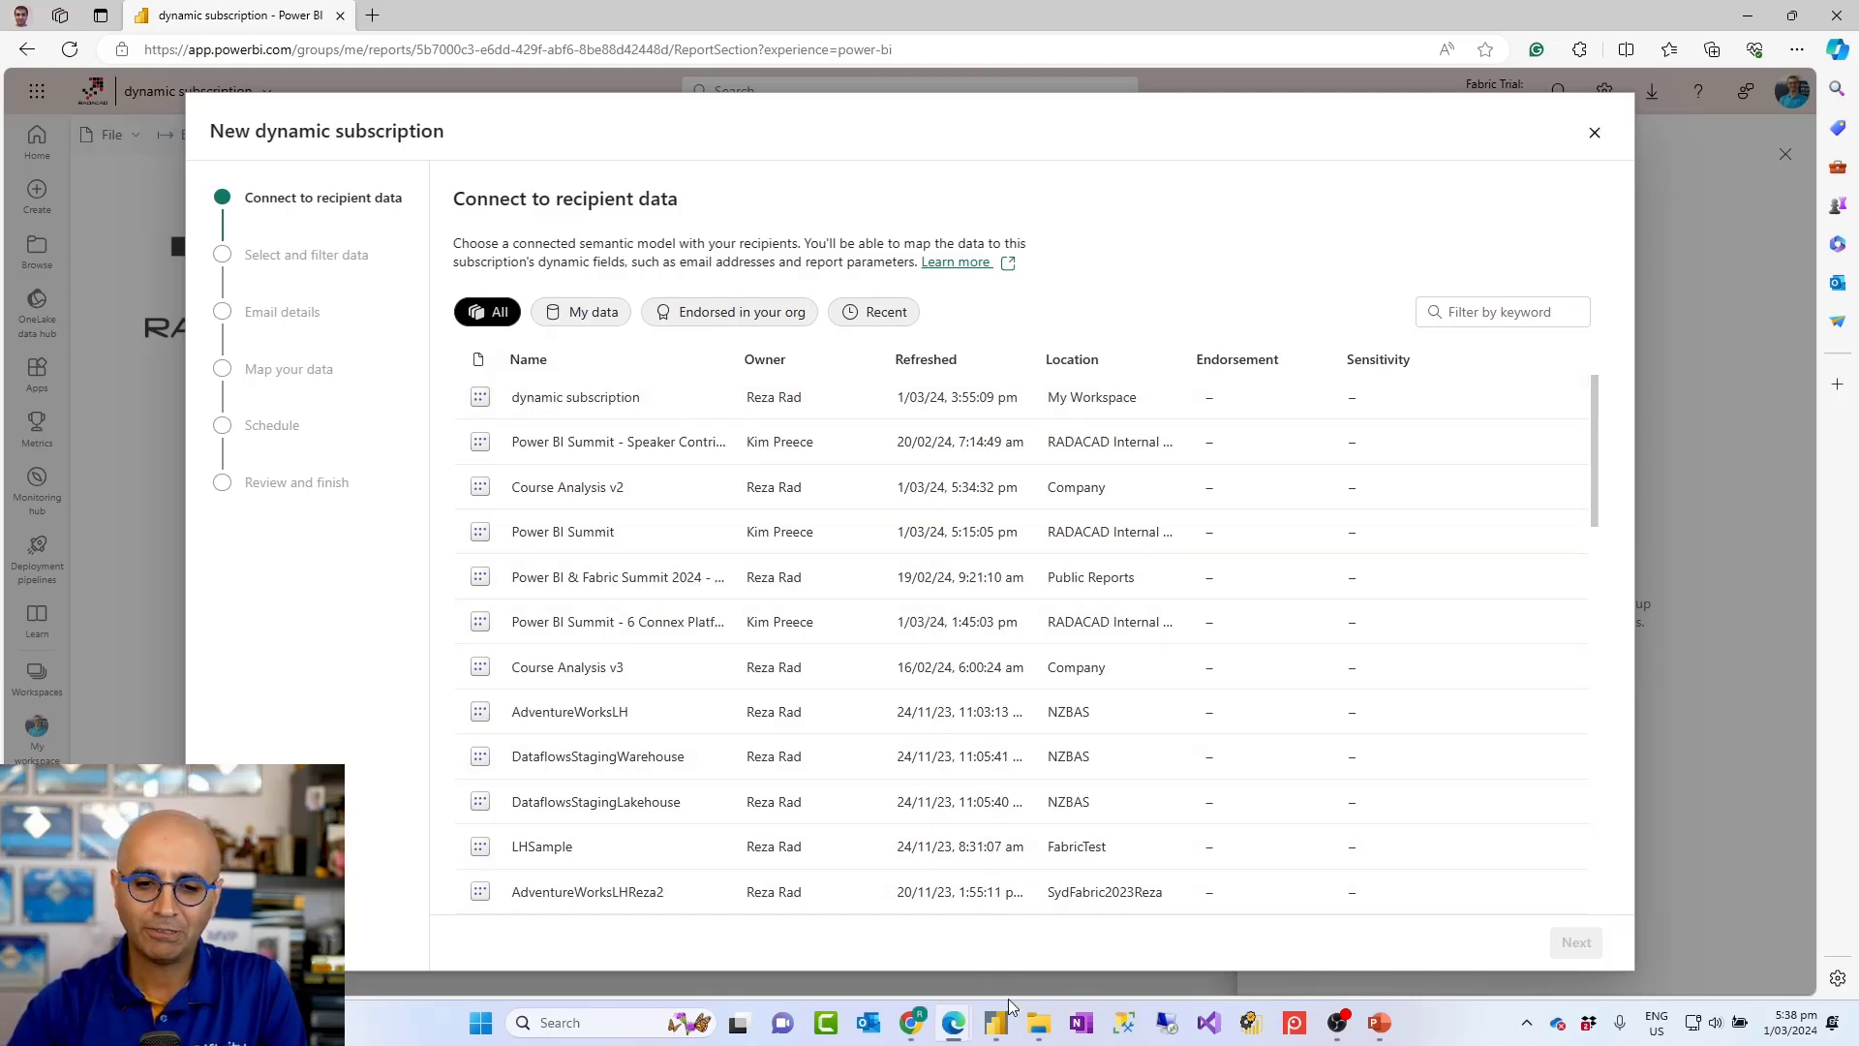
# Switch to Power BI Desktop and examine the Country and Rep email address columns of the Mapping table
pyautogui.moveTo(997, 1034)
pyautogui.click(1000, 969)
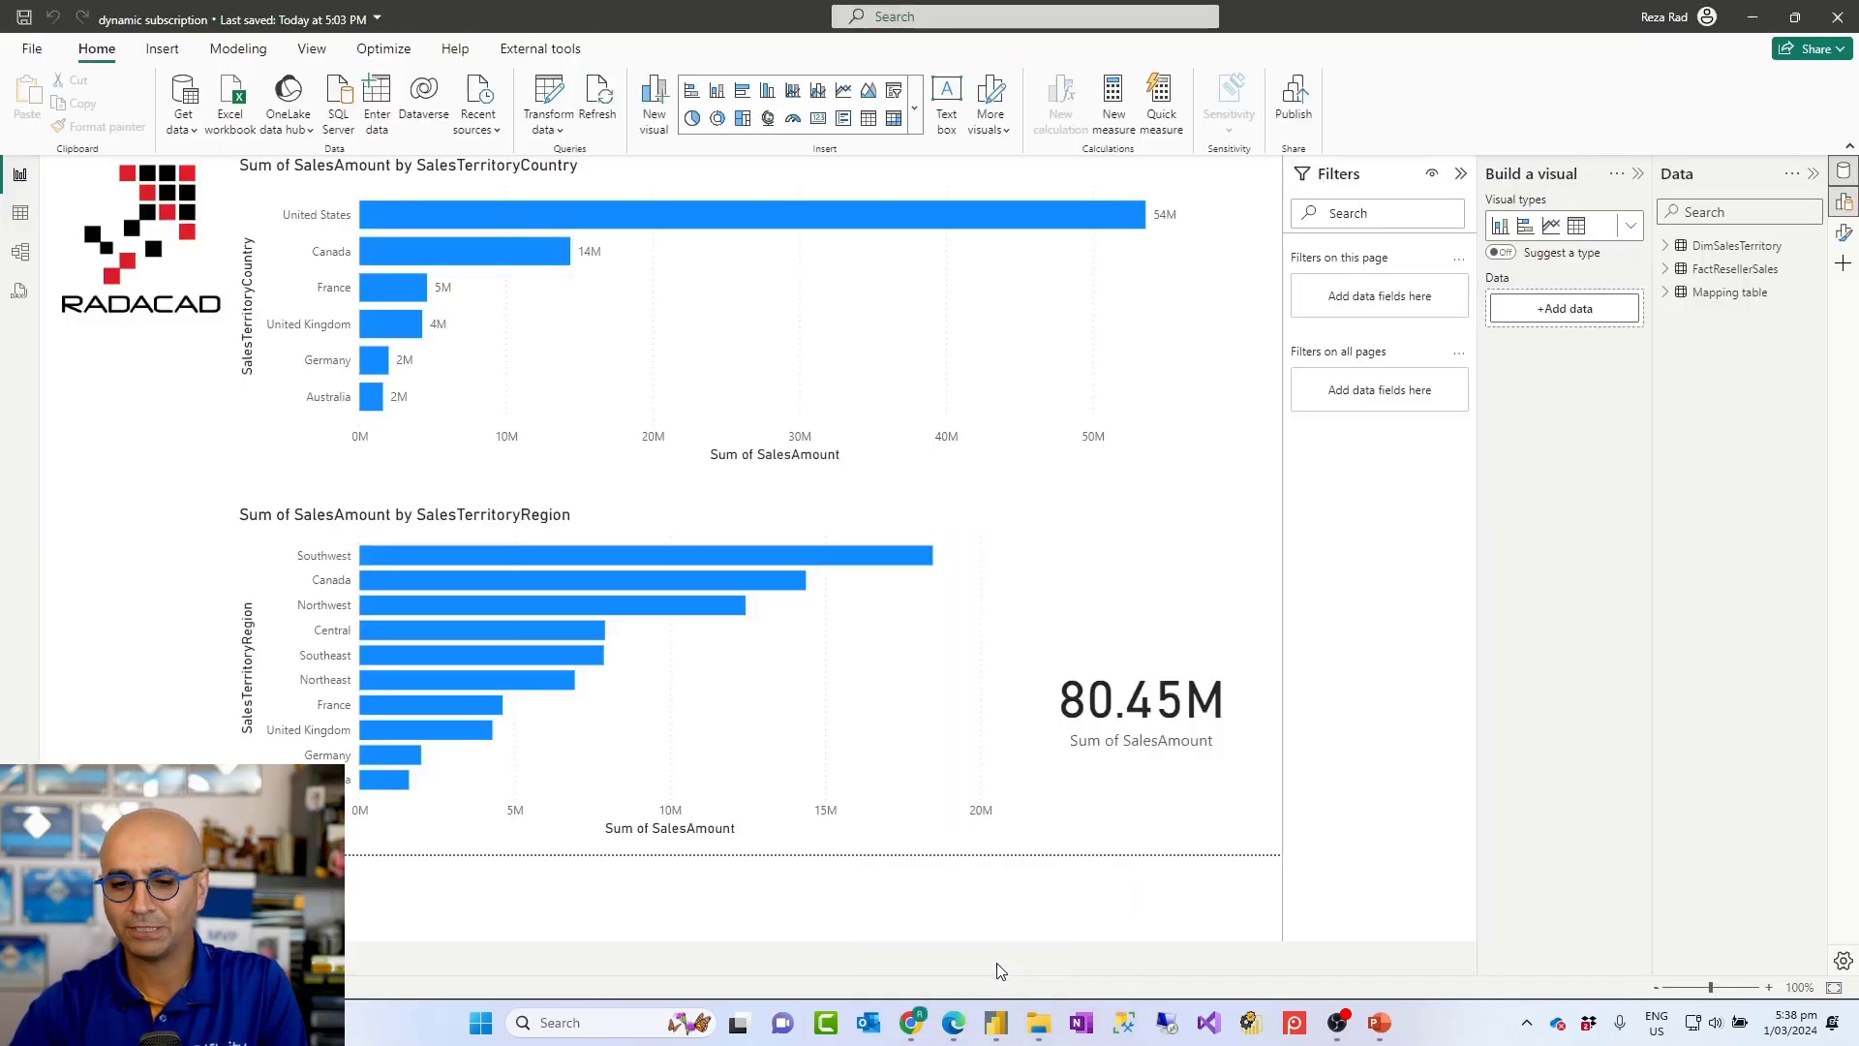
pyautogui.click(18, 225)
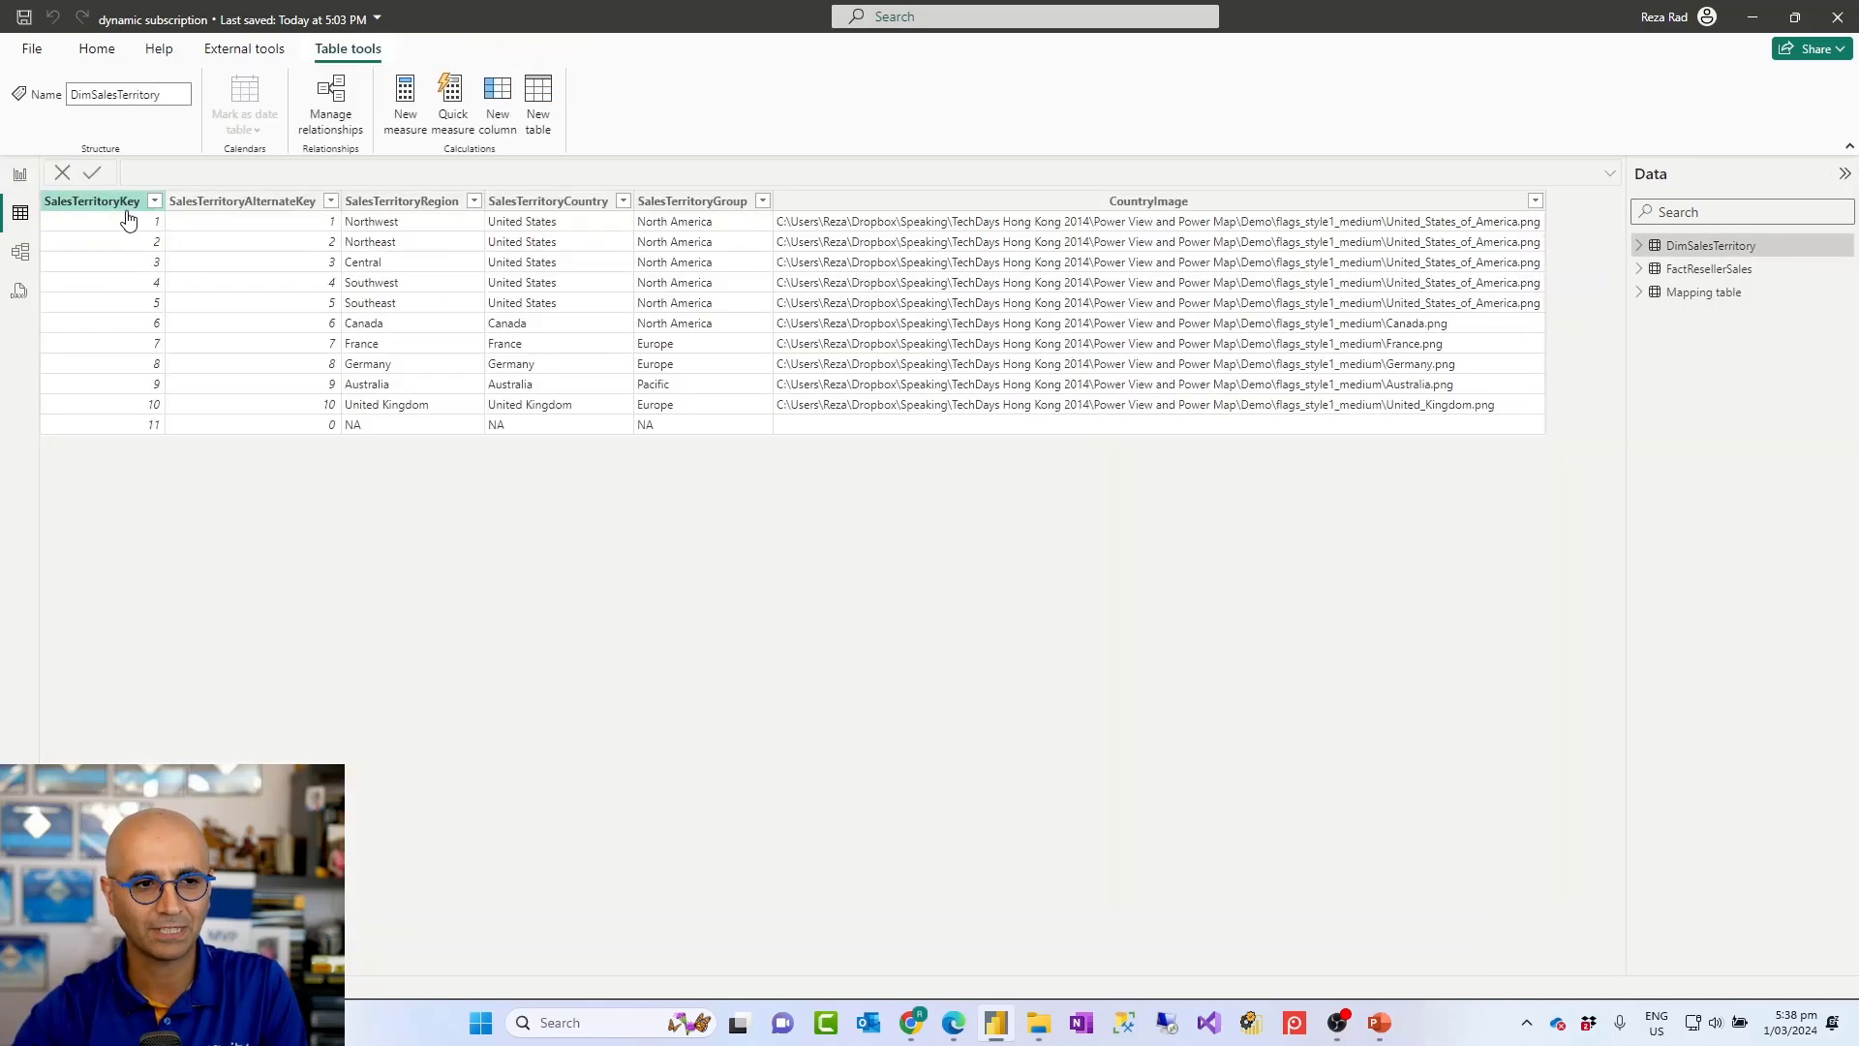
pyautogui.click(1730, 302)
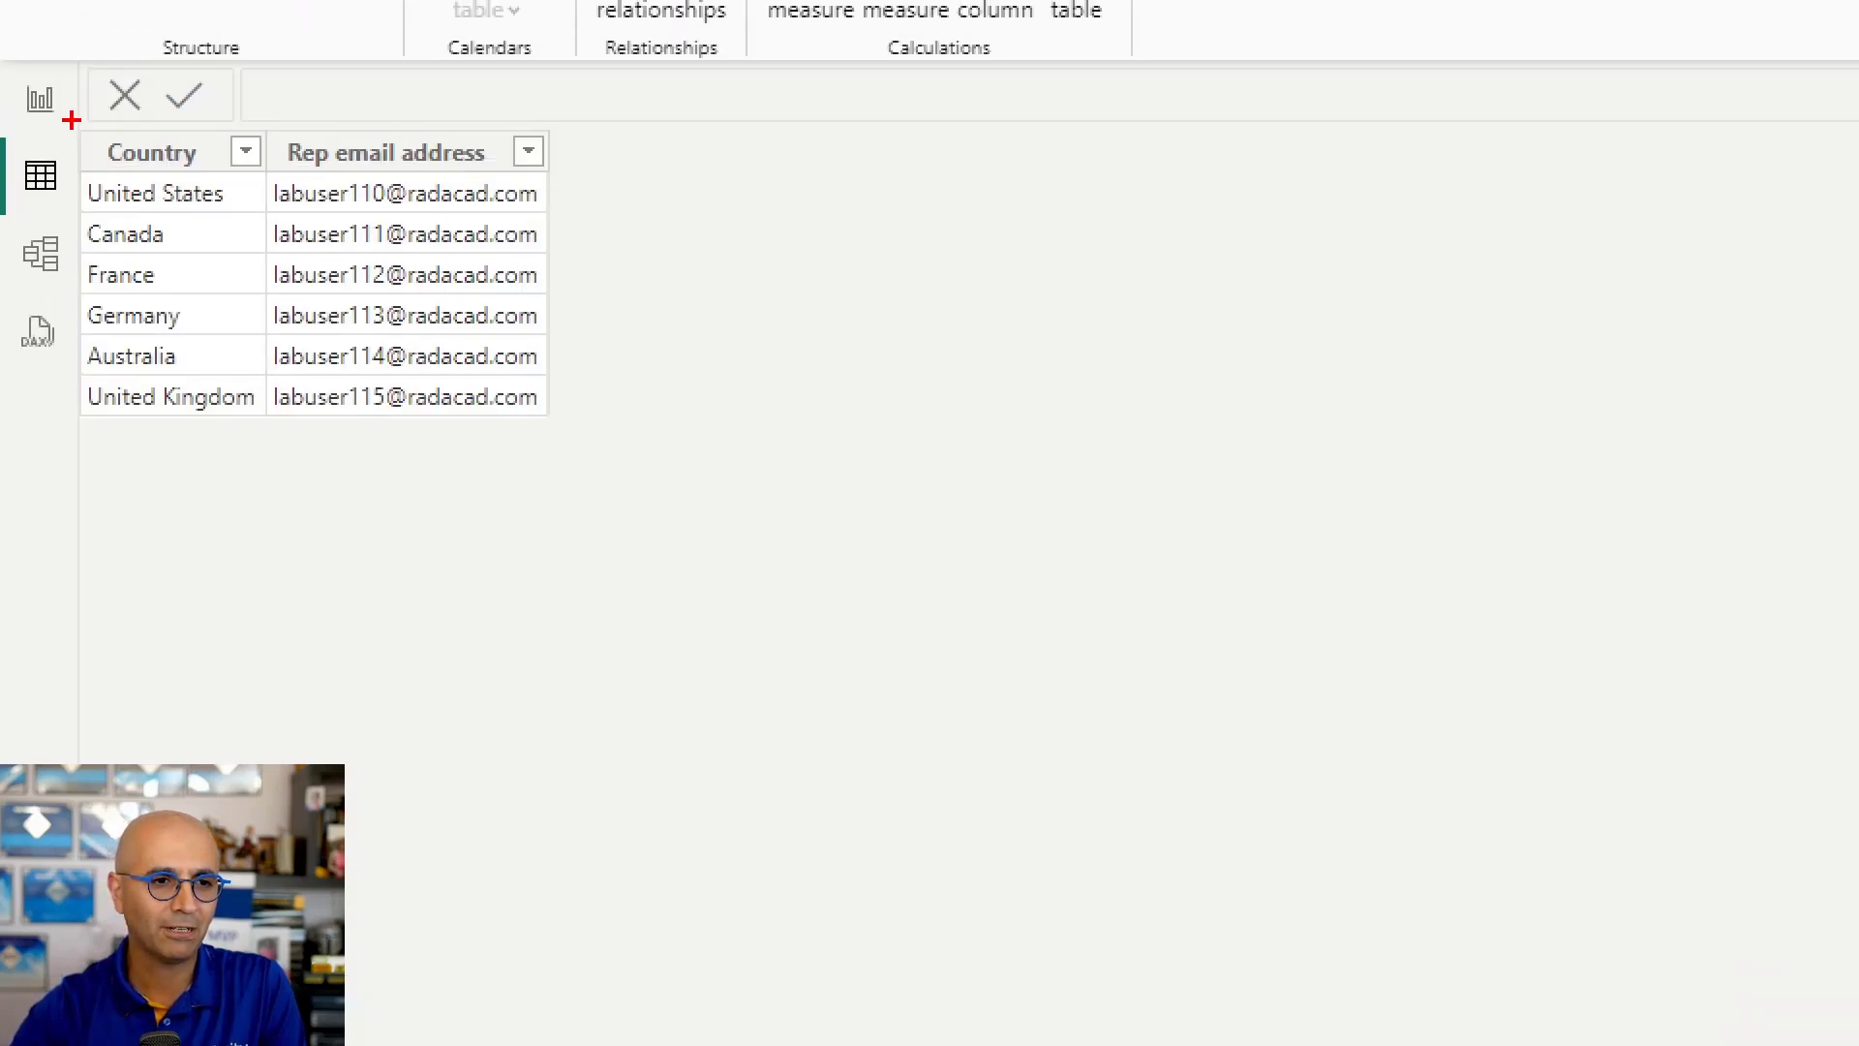
pyautogui.moveTo(64, 114)
pyautogui.mouseDown()
pyautogui.moveTo(539, 365)
pyautogui.moveTo(643, 469)
pyautogui.moveTo(620, 470)
pyautogui.mouseUp()
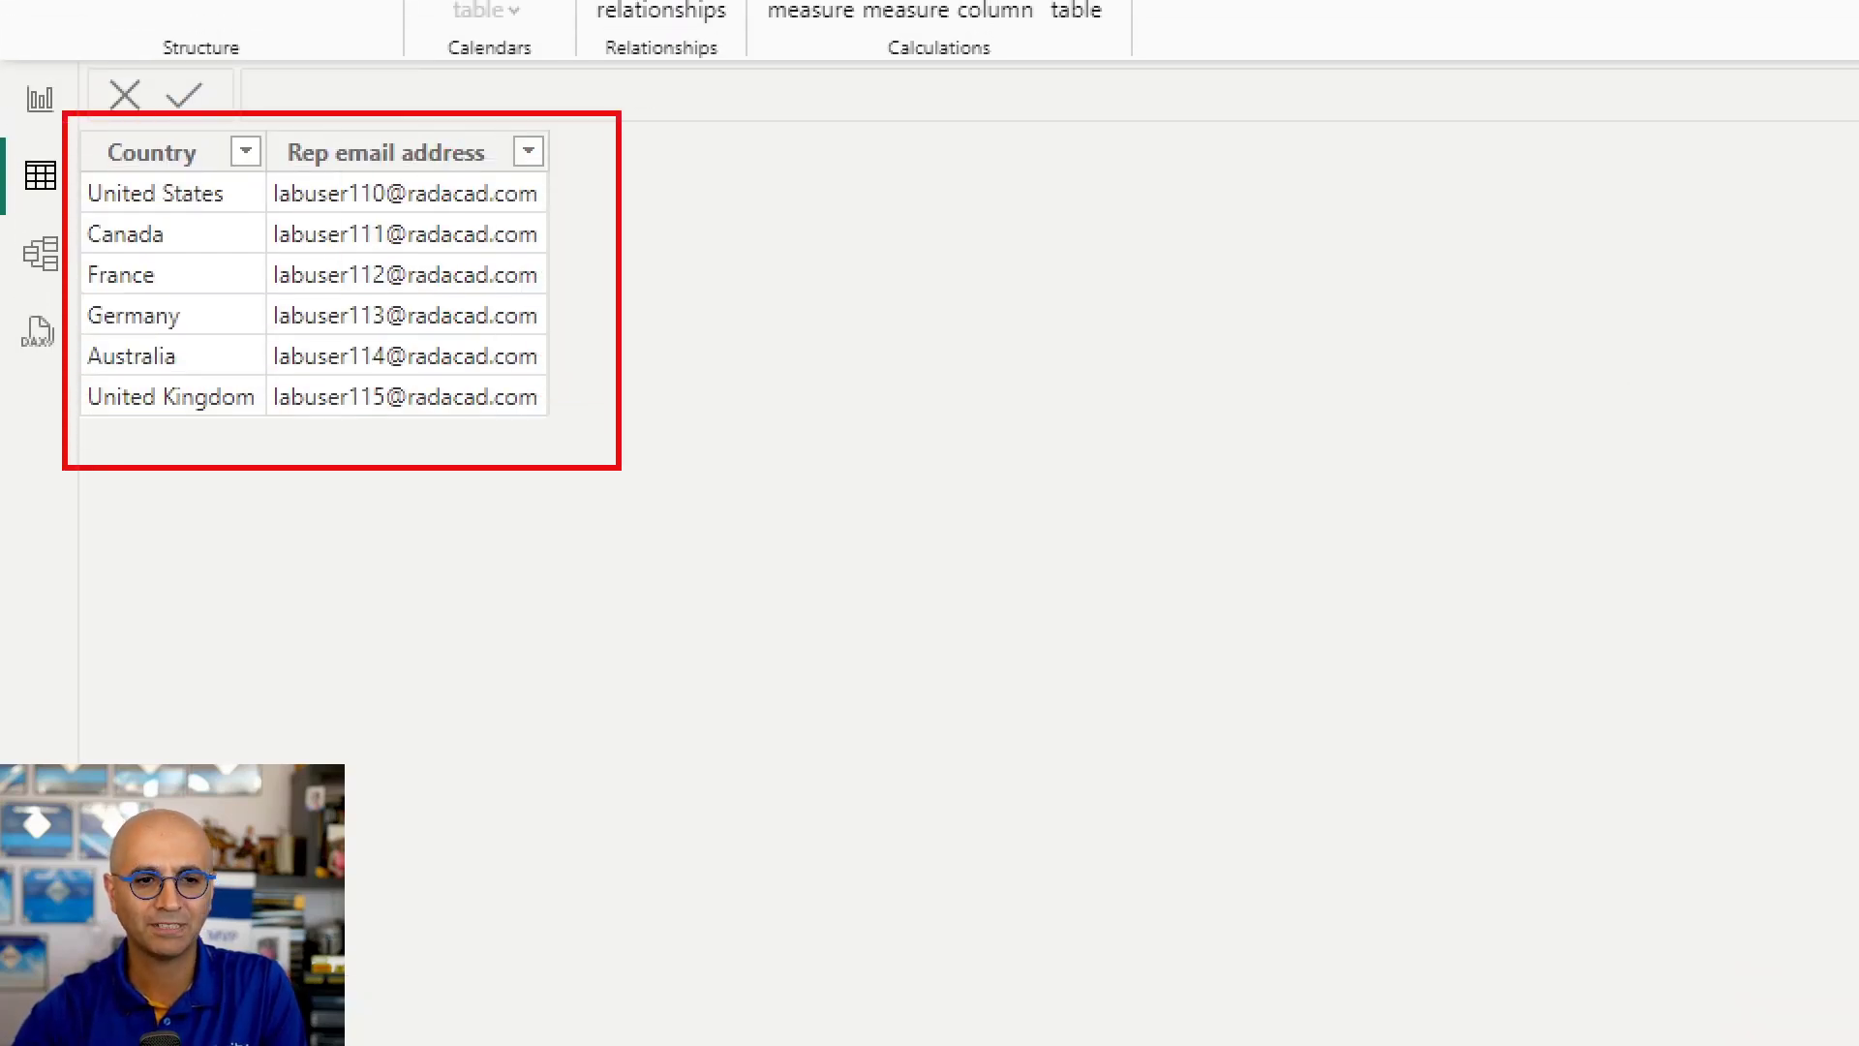
pyautogui.moveTo(412, 428); pyautogui.dragTo(414, 520)
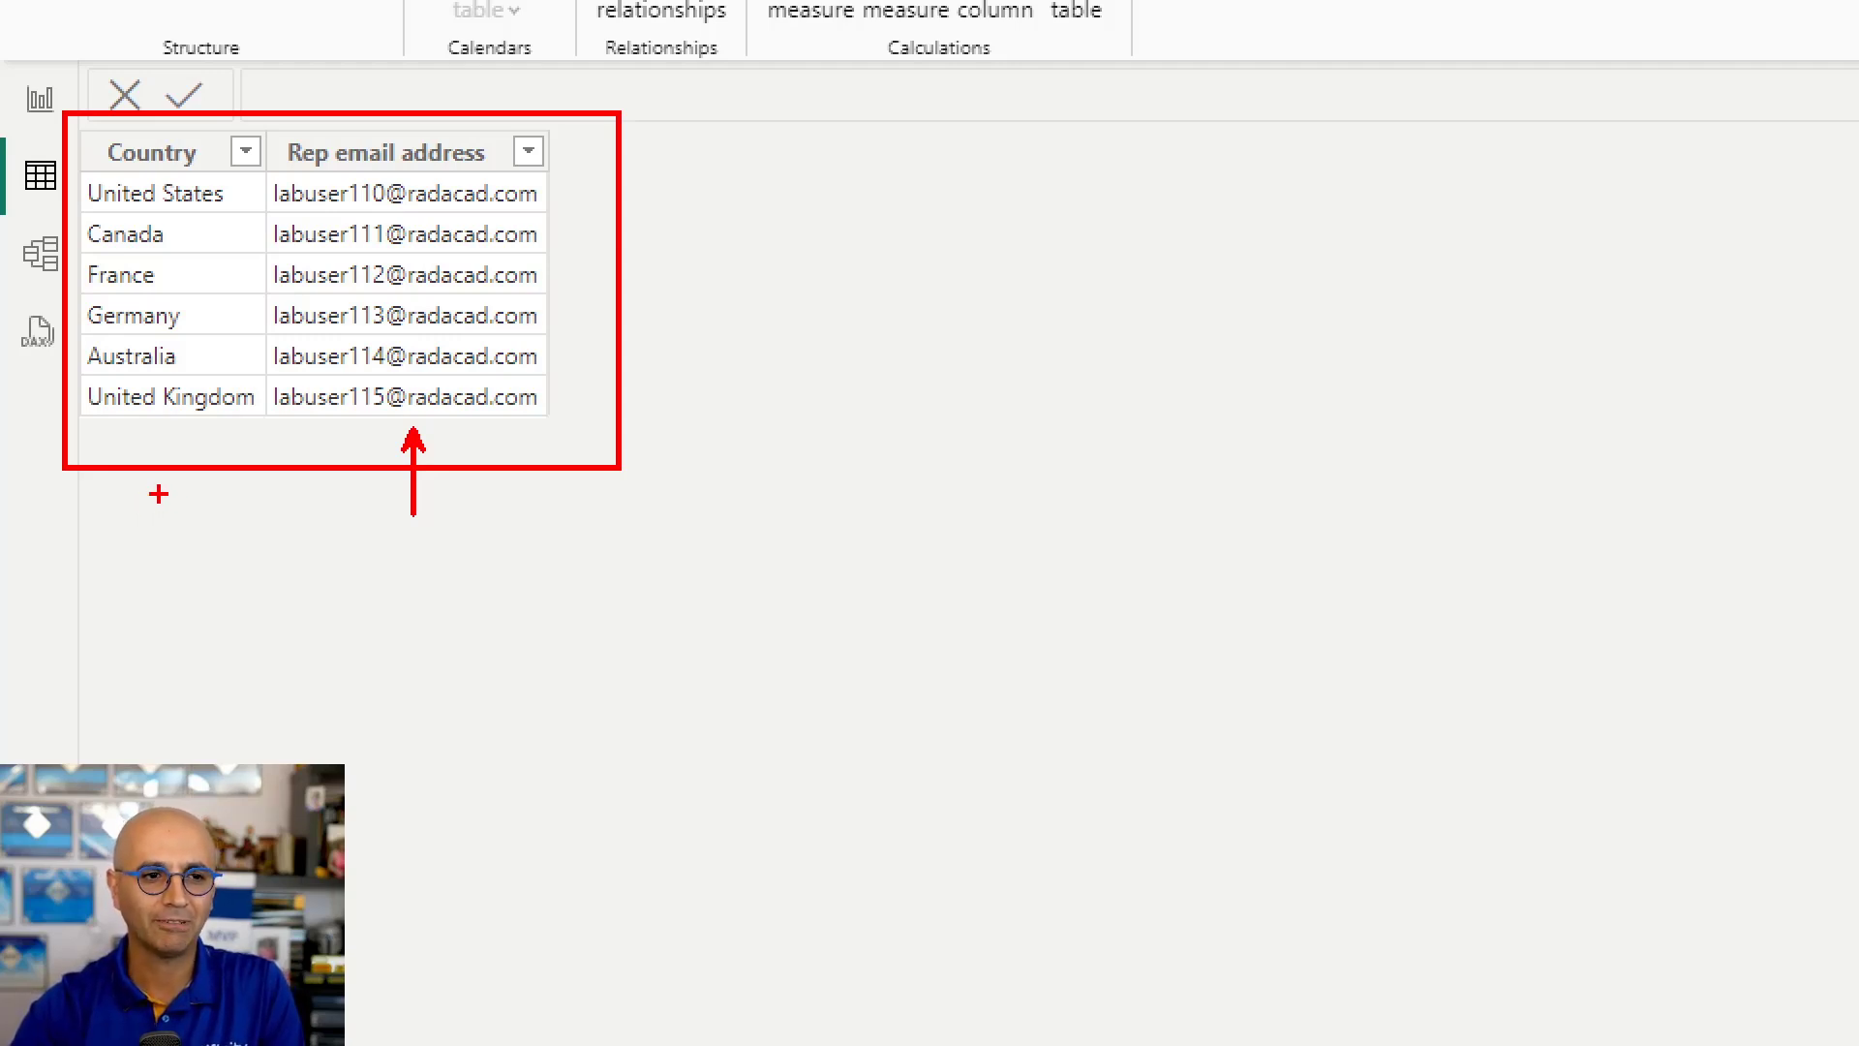
pyautogui.moveTo(150, 440); pyautogui.dragTo(145, 540)
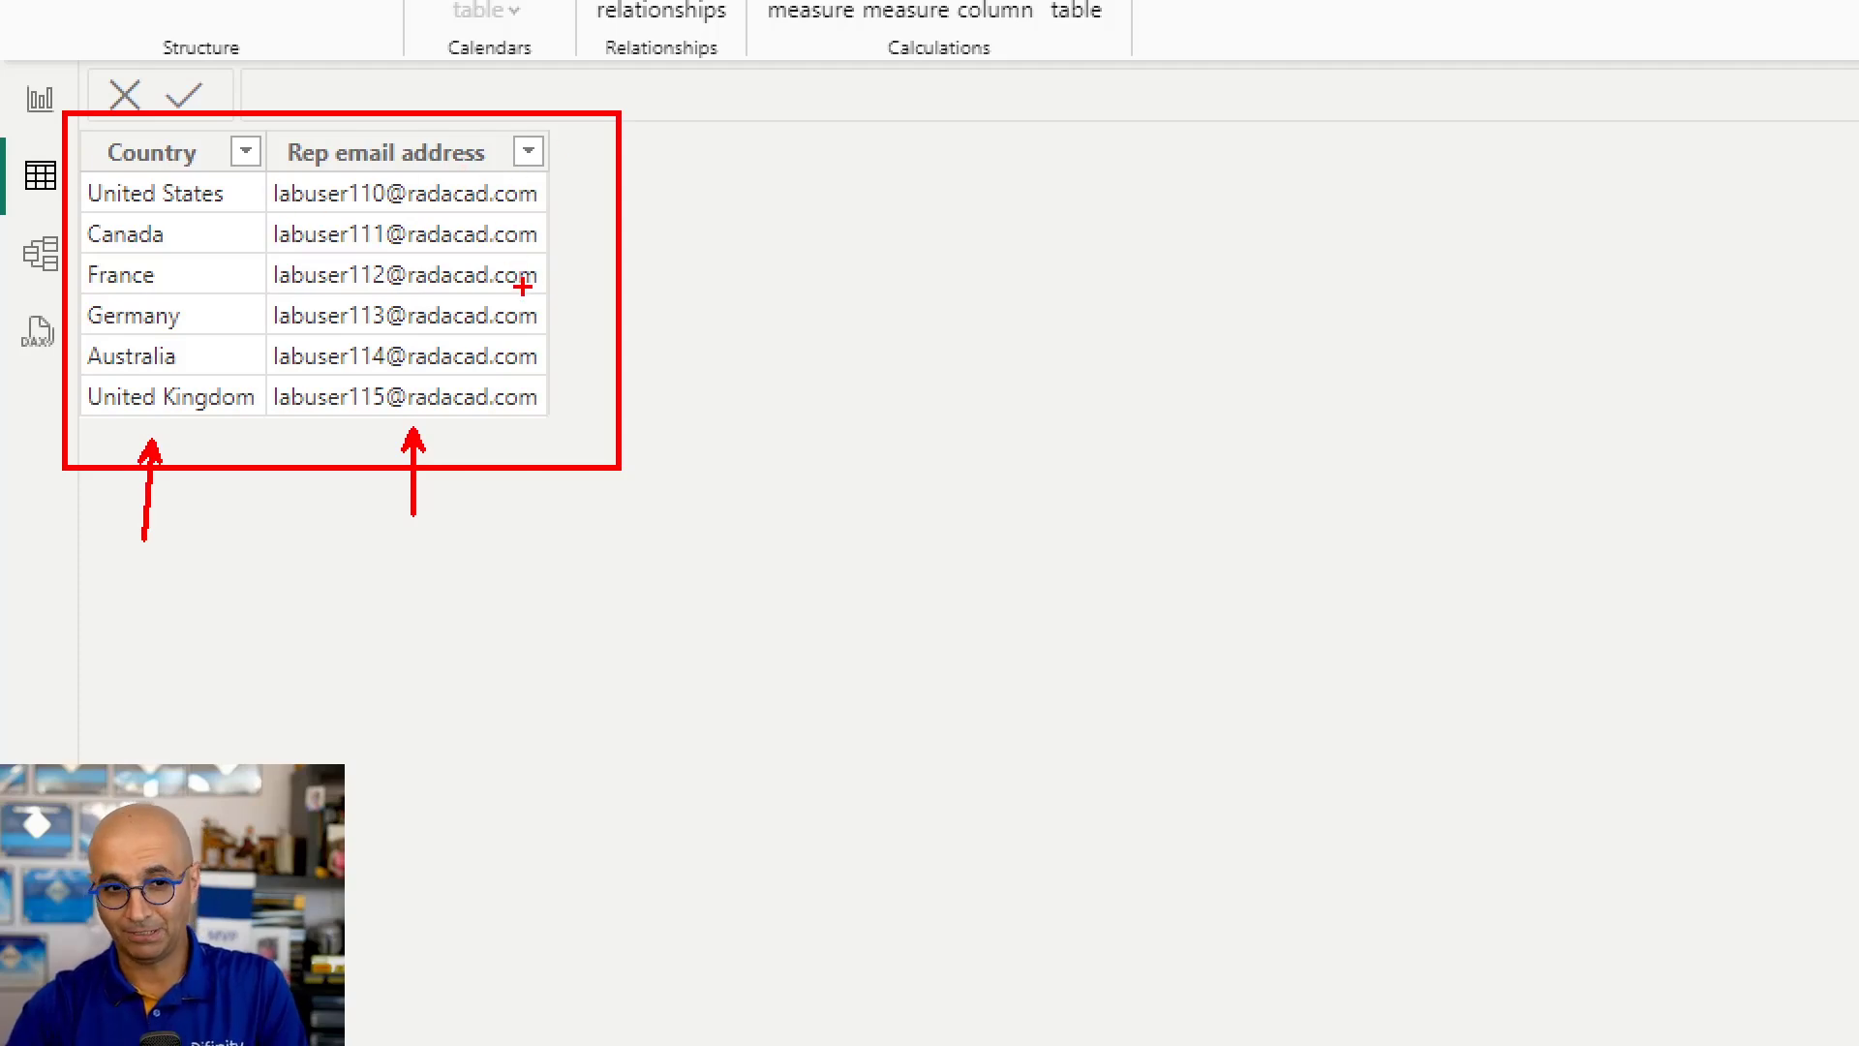
pyautogui.press('Escape')
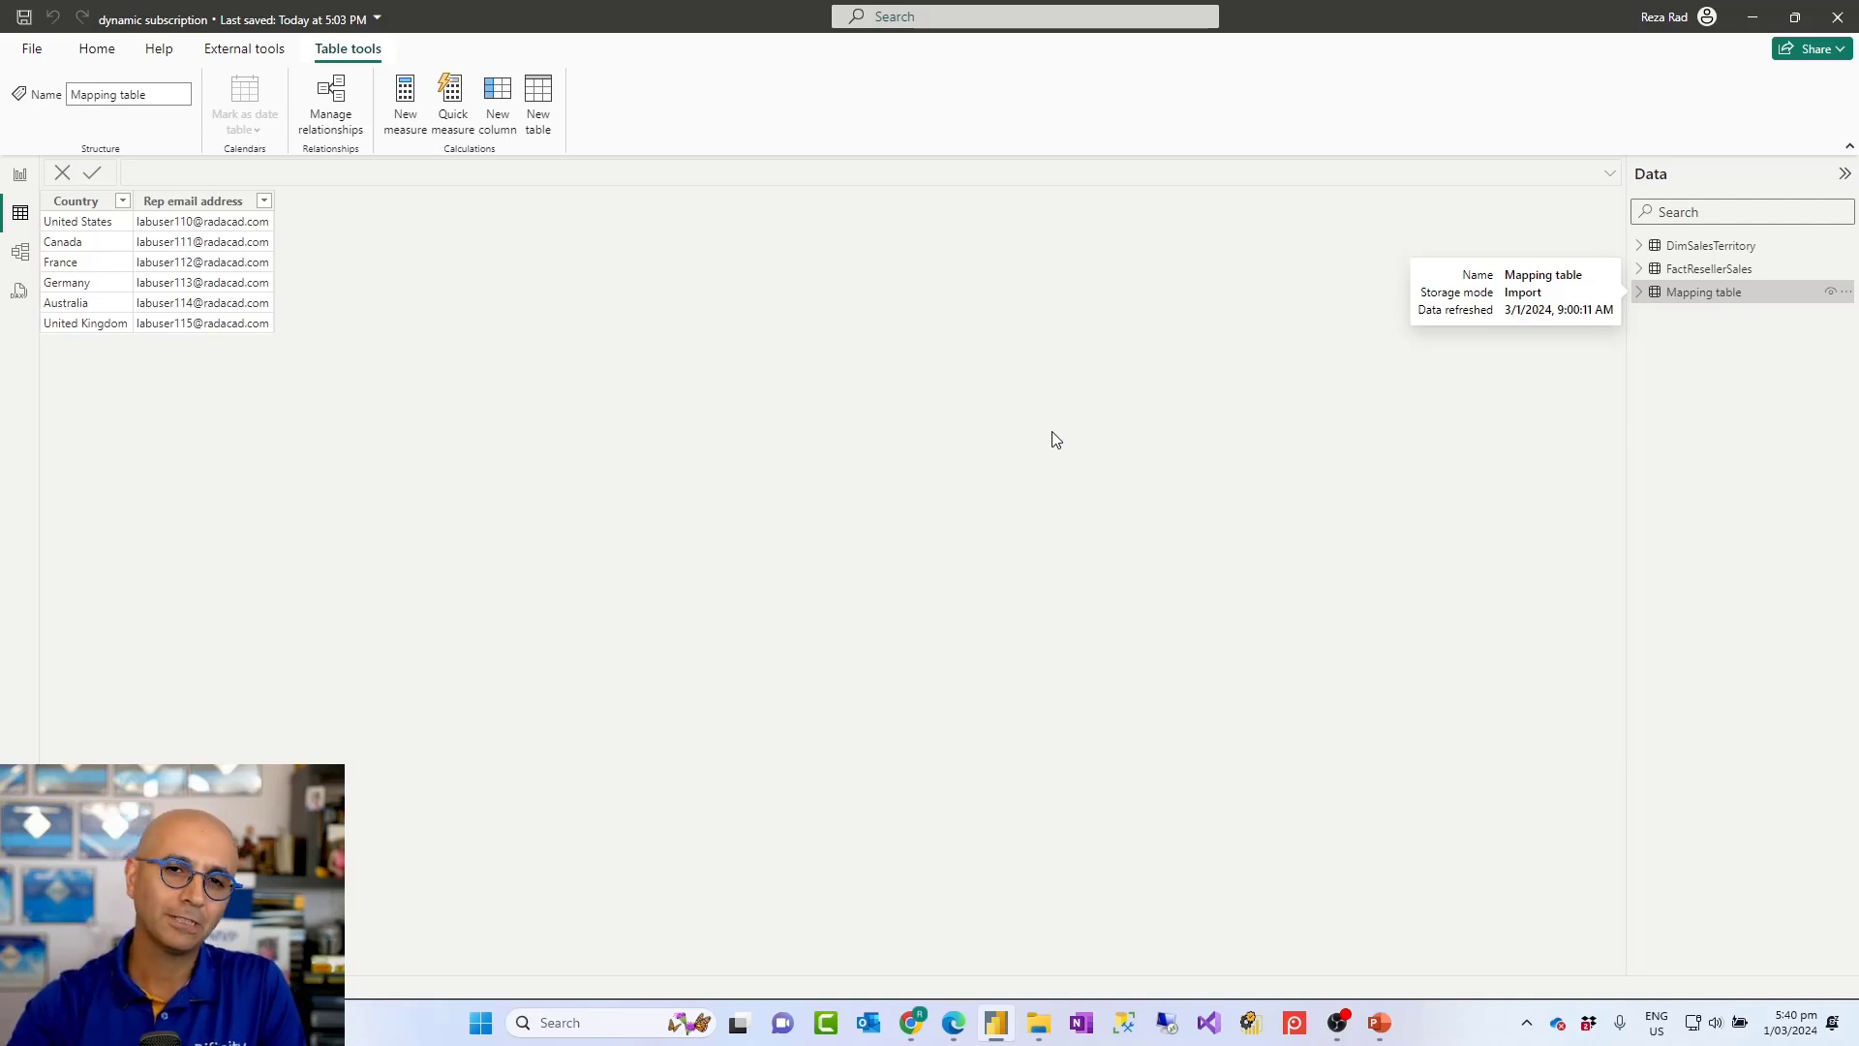
# Examine in the model view how the Mapping table relates to DimSalesTerritory and FactResellerSales
pyautogui.click(20, 252)
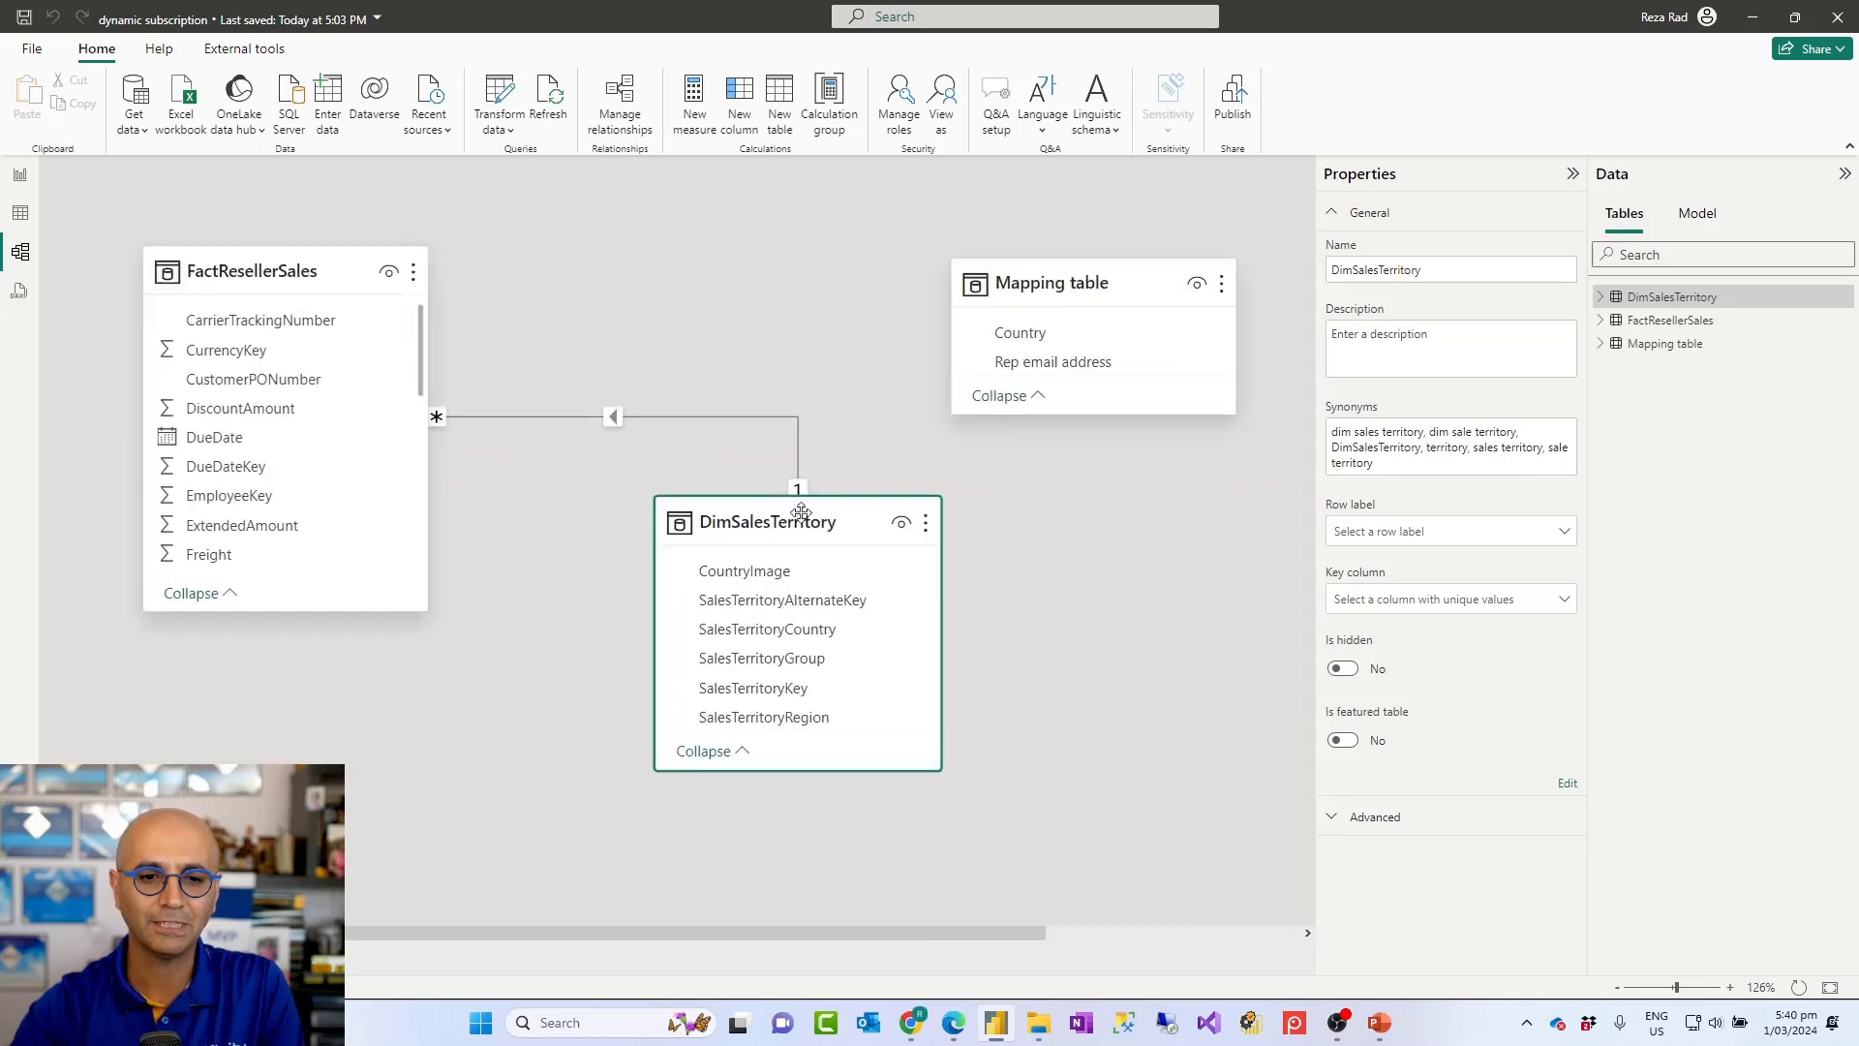
pyautogui.click(1084, 285)
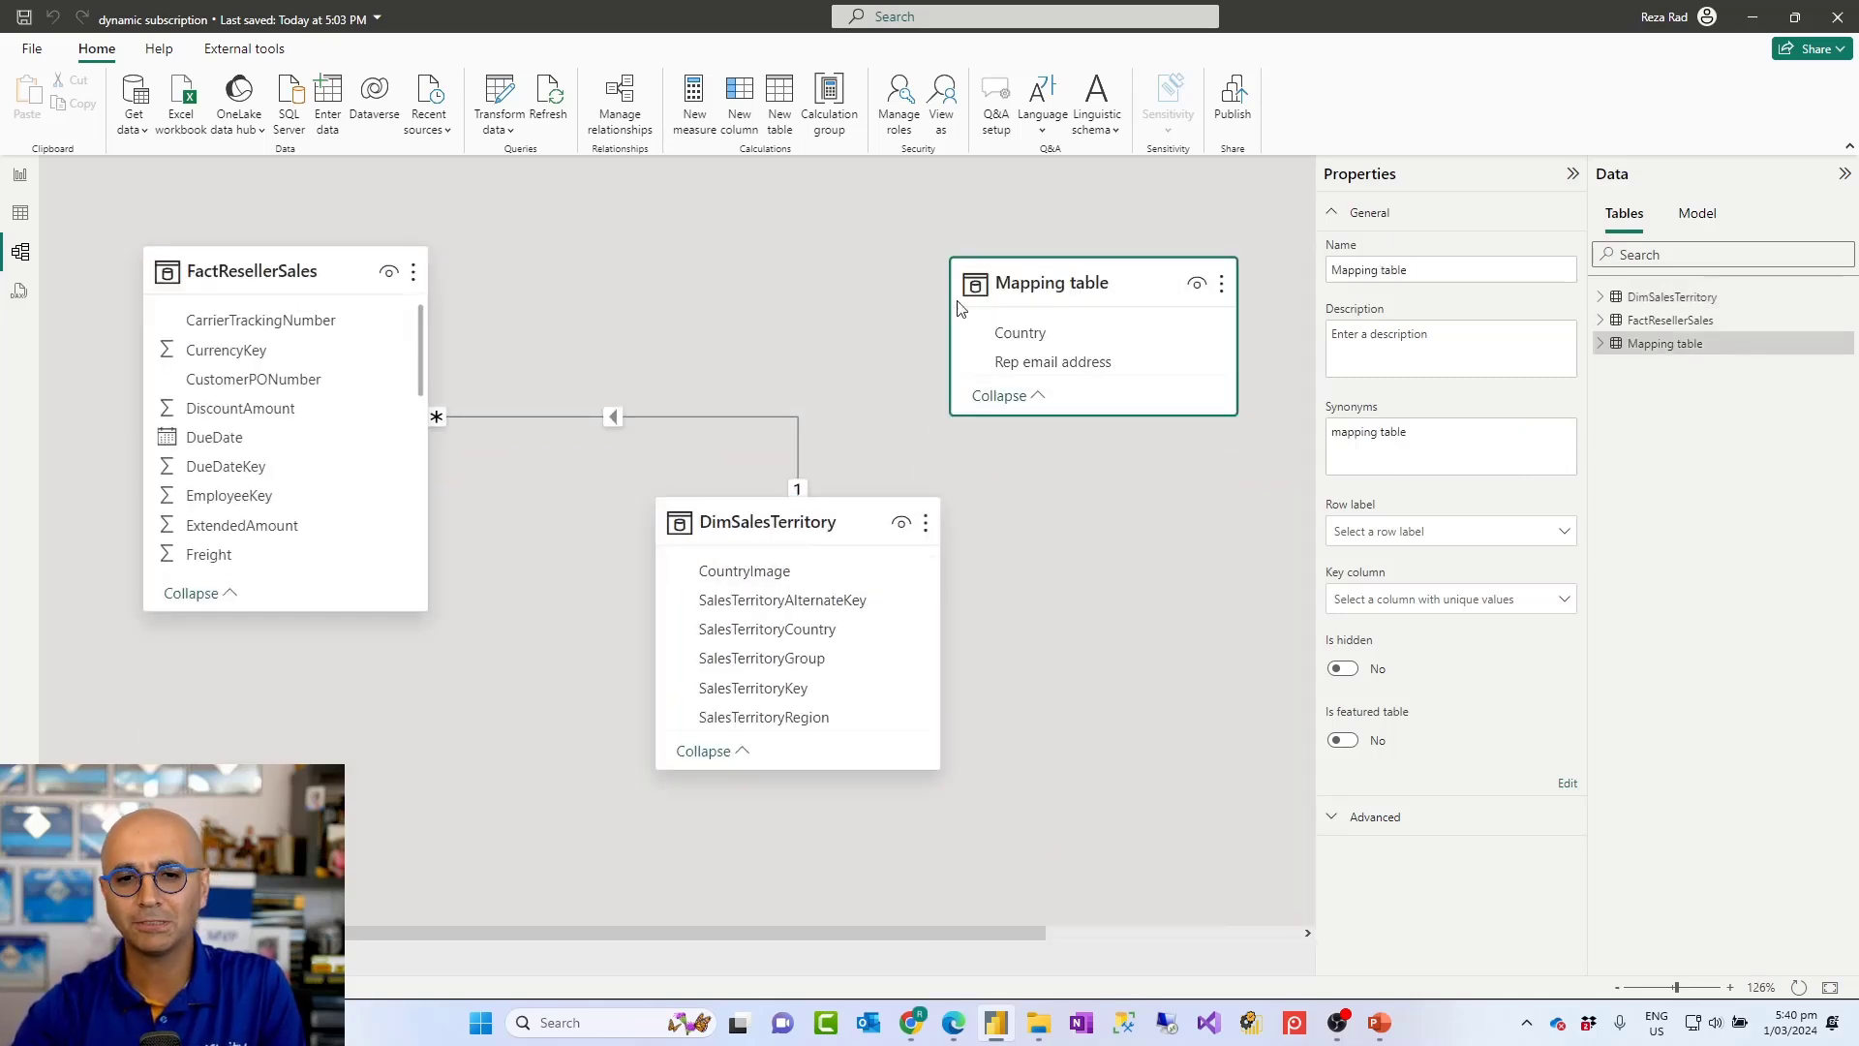
pyautogui.click(1135, 526)
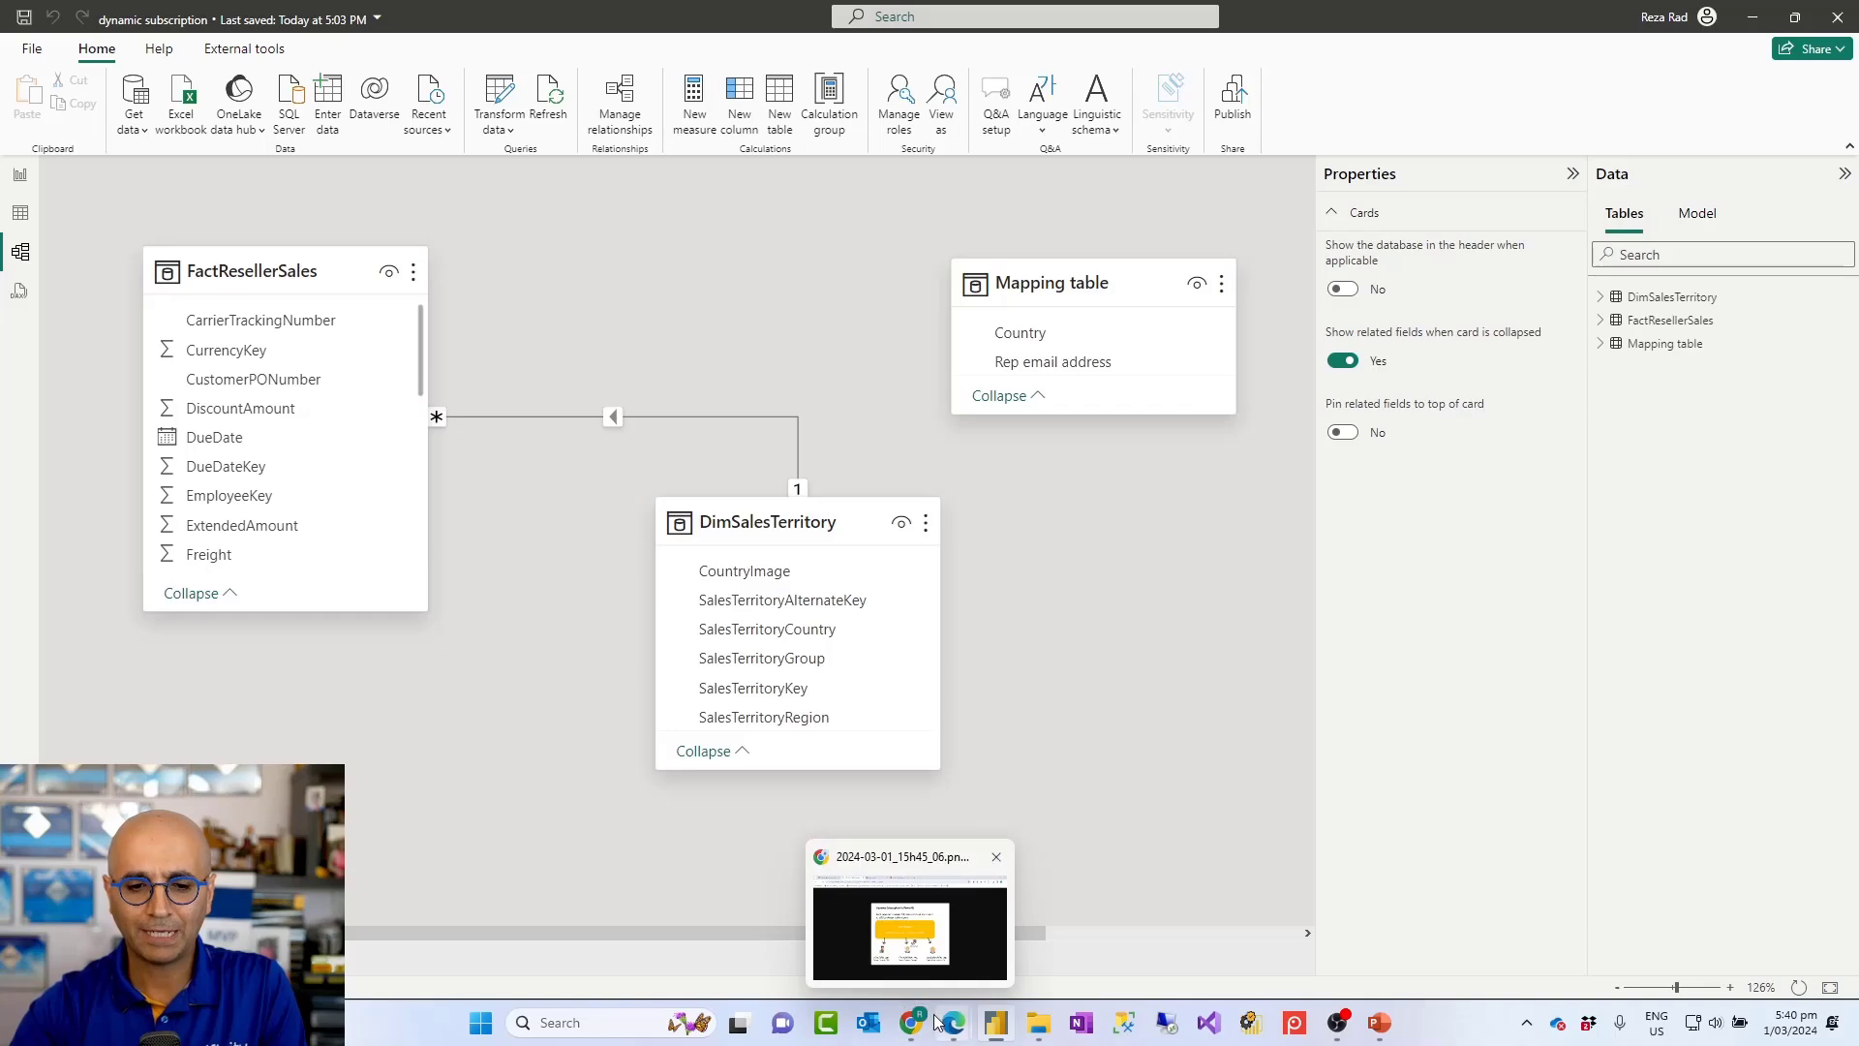
# Return to the subscription in Edge, connect it to the dynamic subscription semantic model and select the Mapping table as its data
pyautogui.moveTo(958, 1028)
pyautogui.click(922, 953)
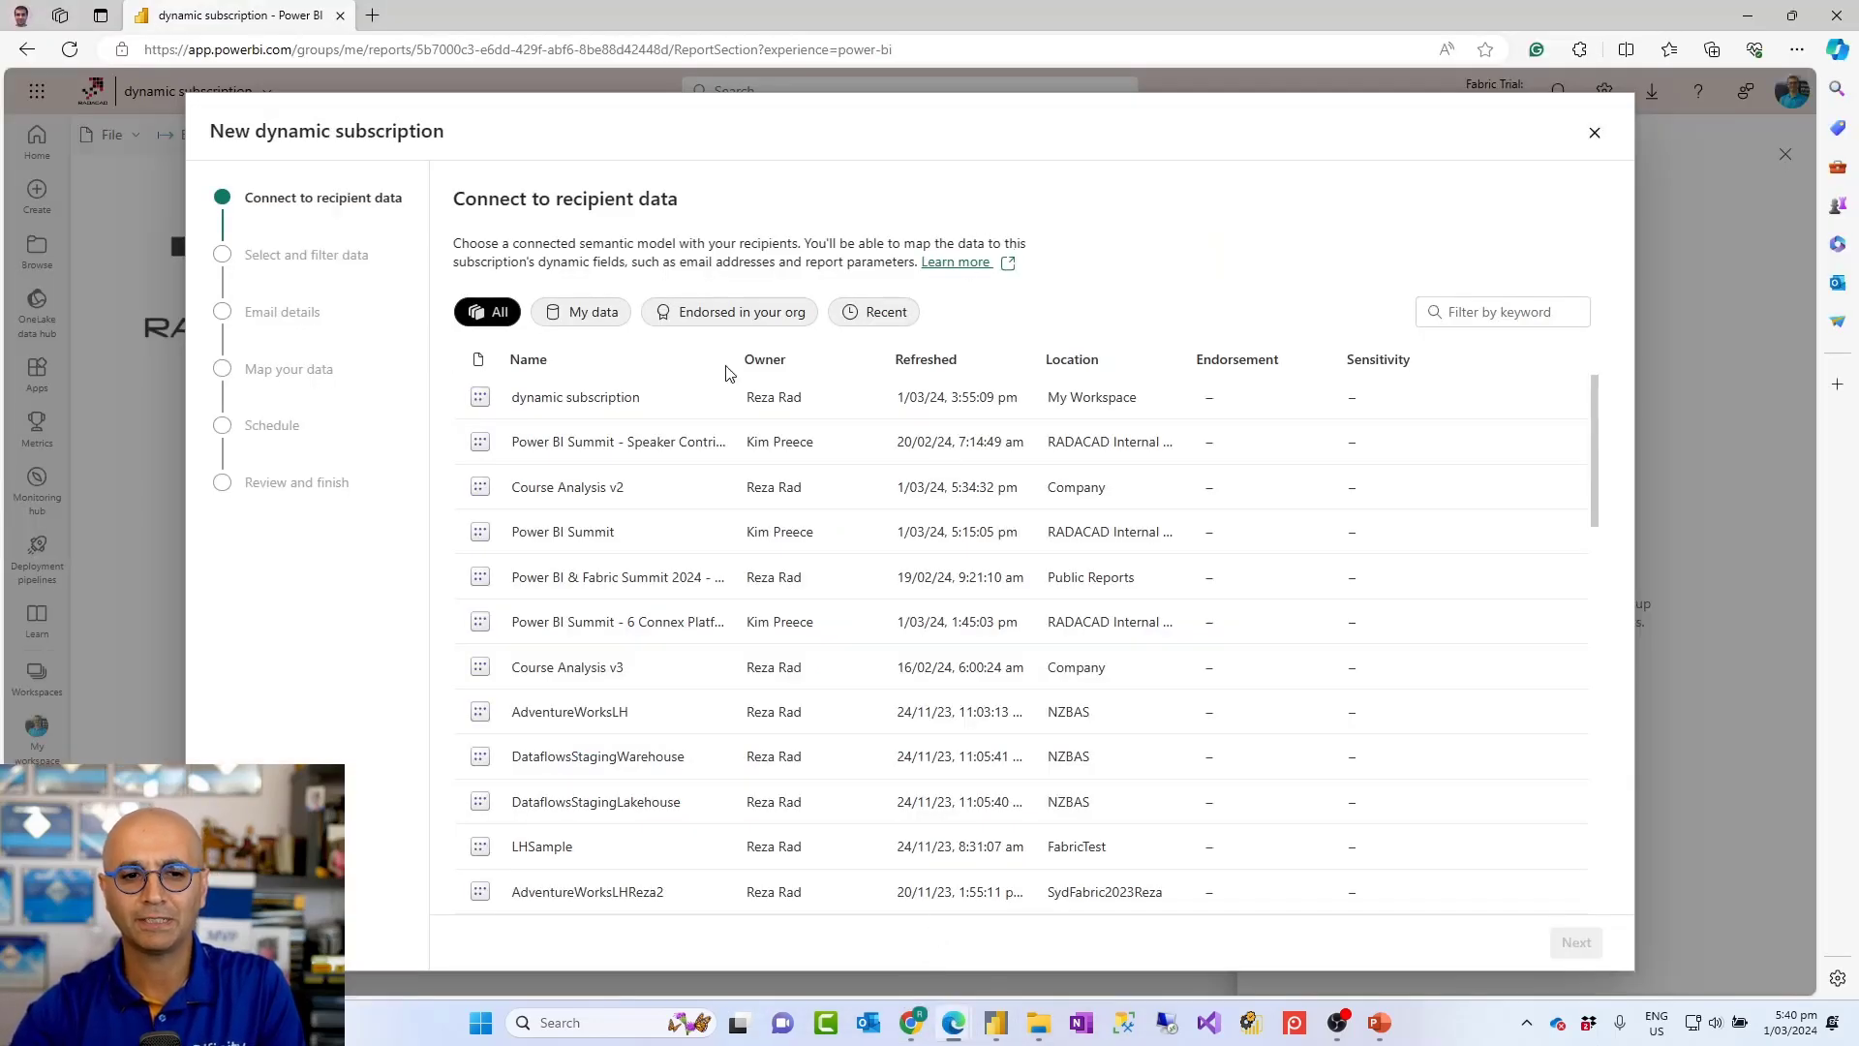
pyautogui.click(559, 408)
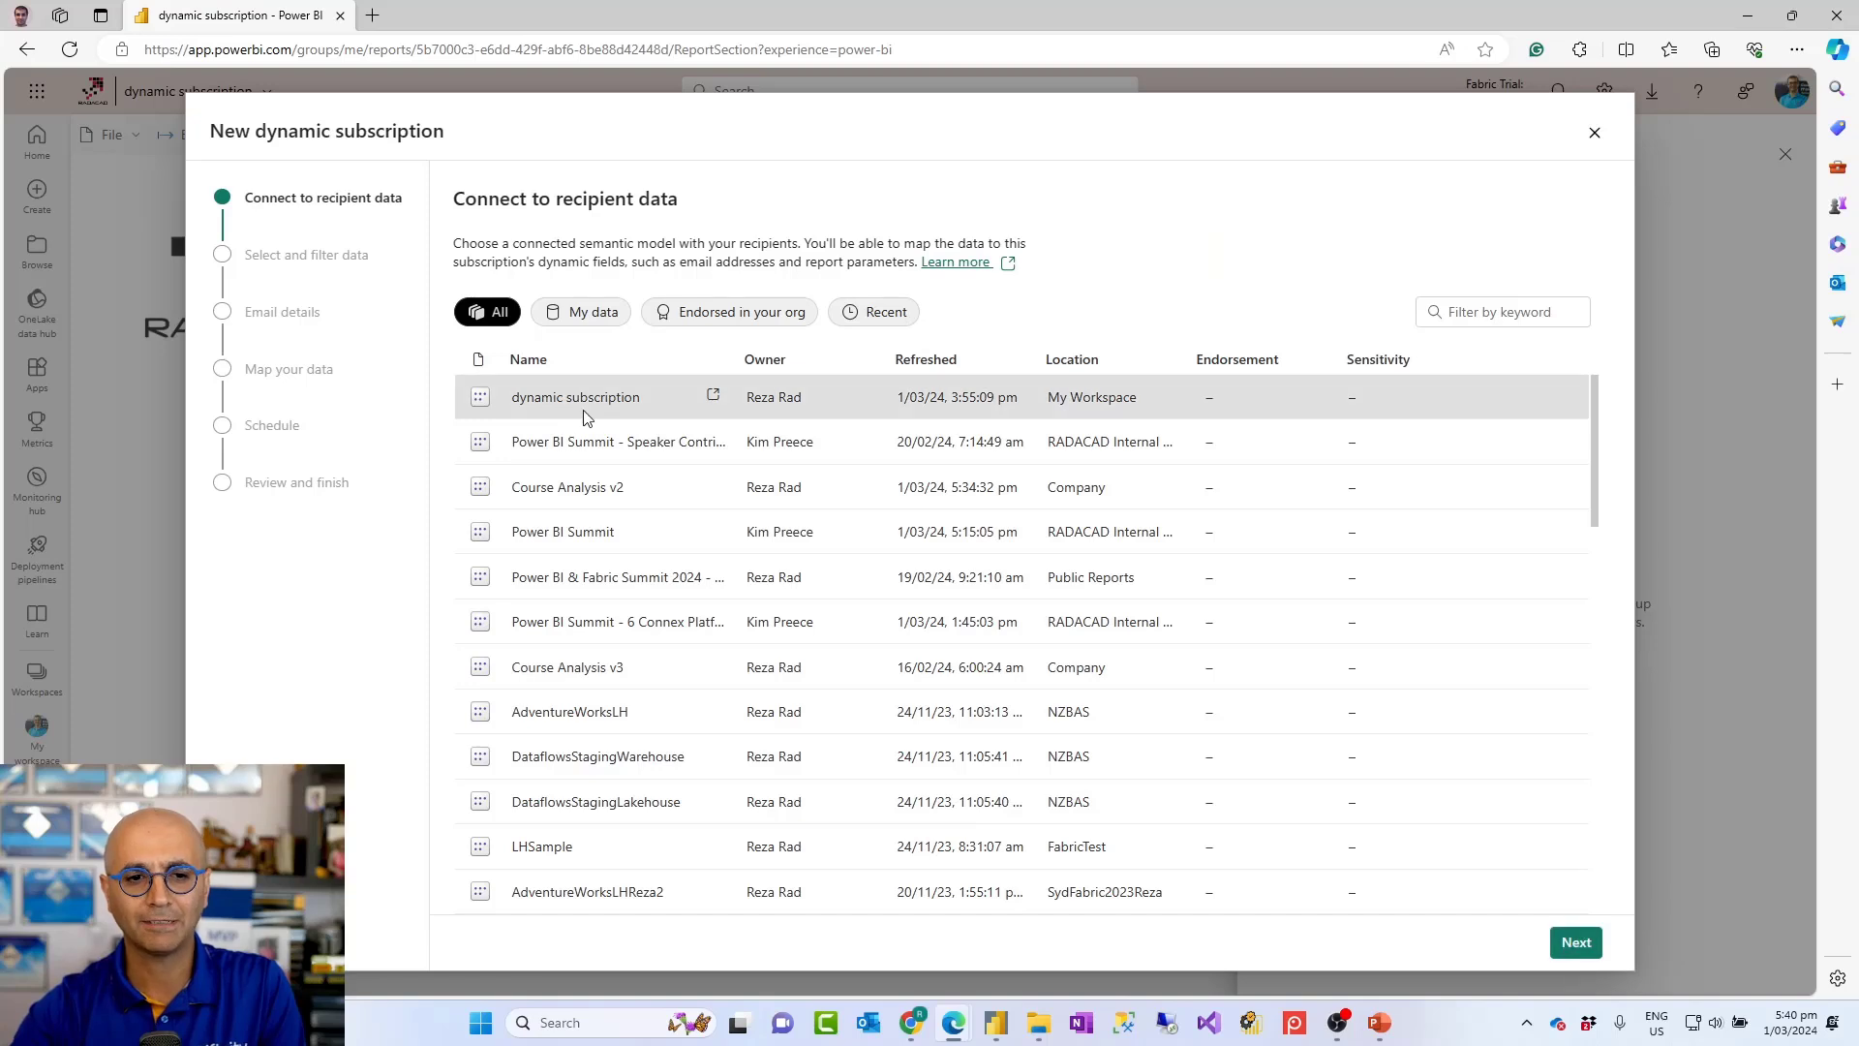
pyautogui.click(1576, 951)
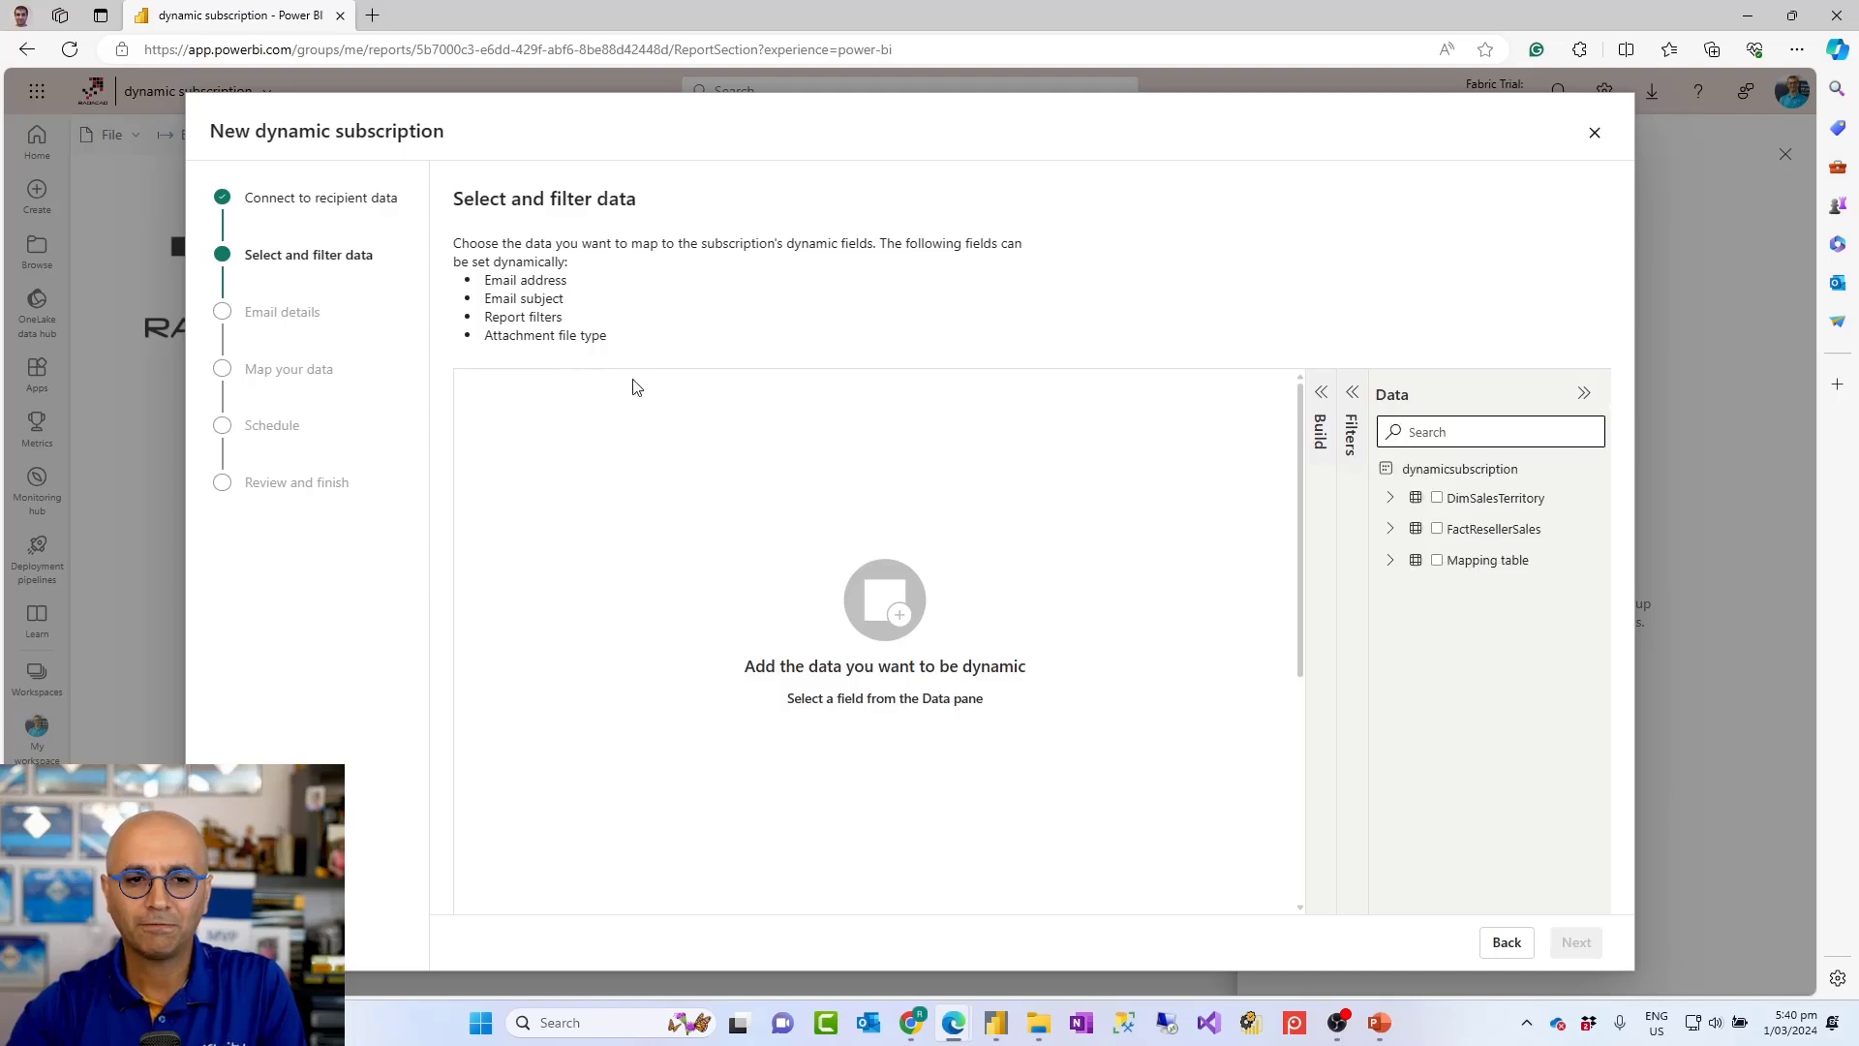
pyautogui.click(1440, 566)
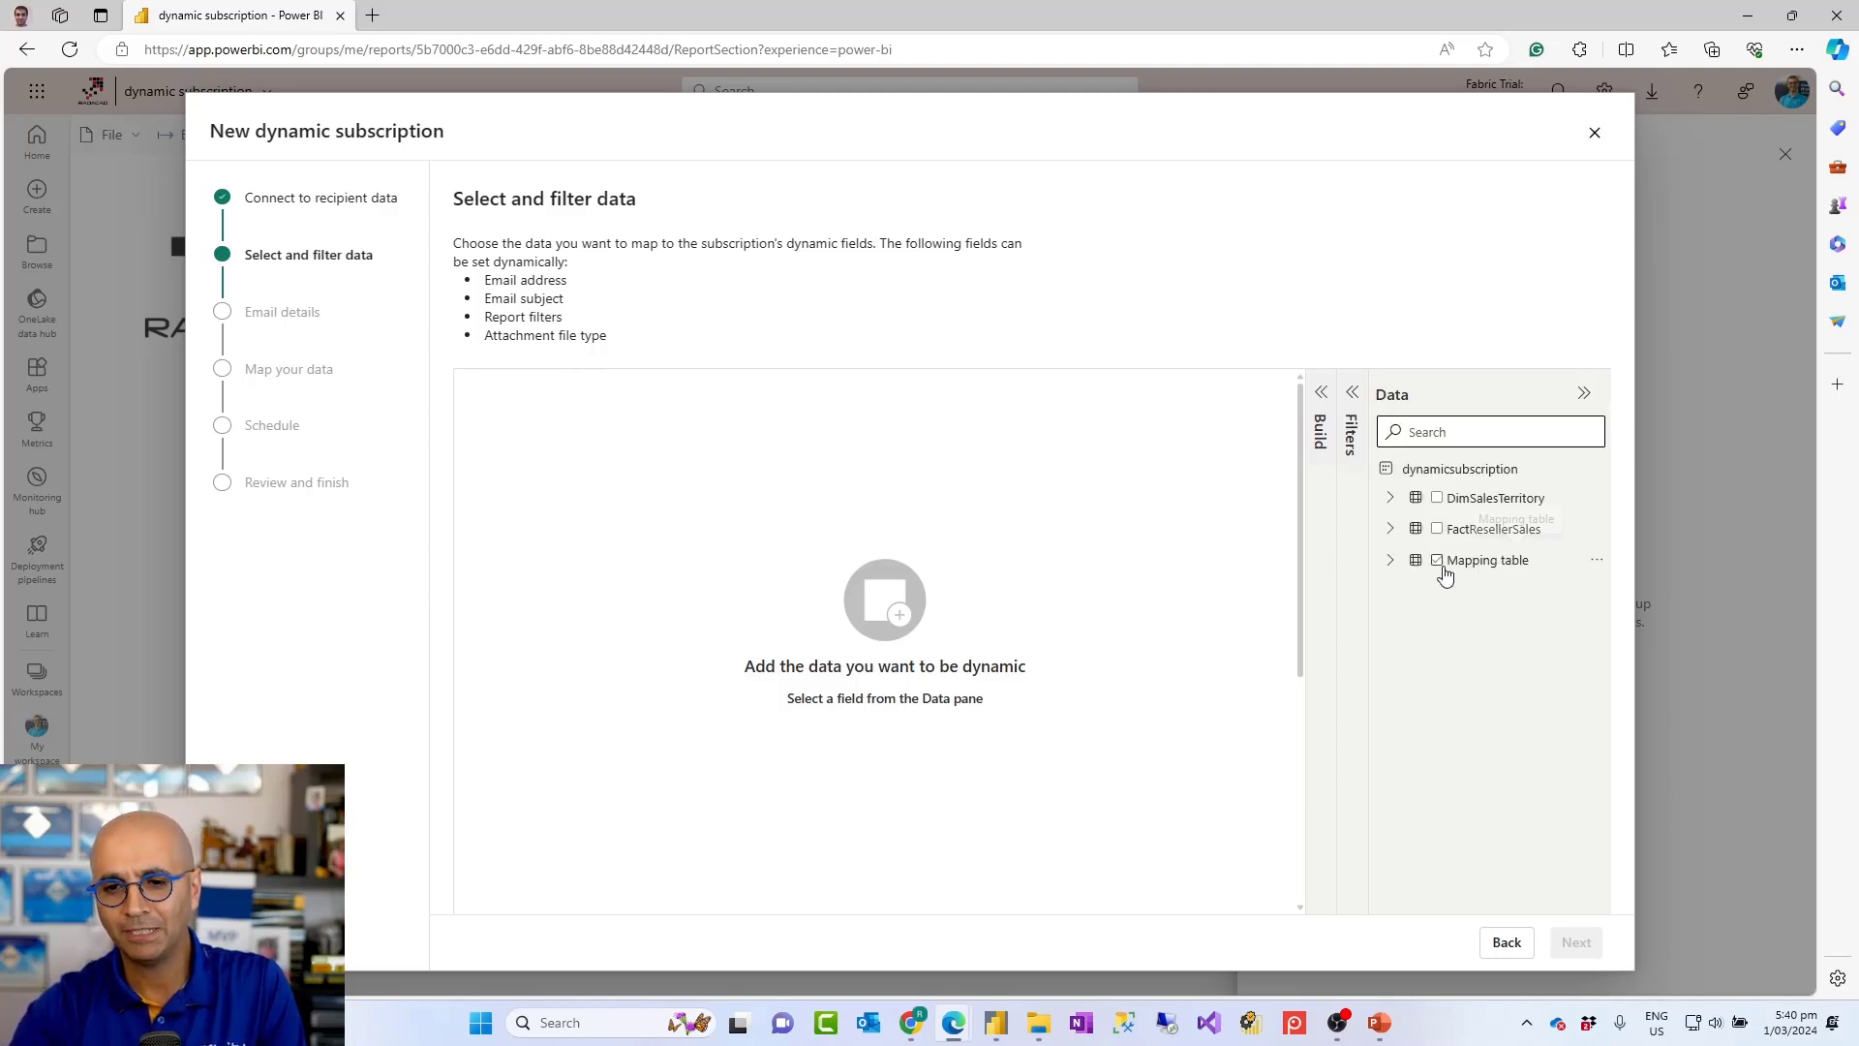
# Add the Country and Rep email address fields of the Mapping table as the recipient data and continue to the email details
pyautogui.click(1391, 562)
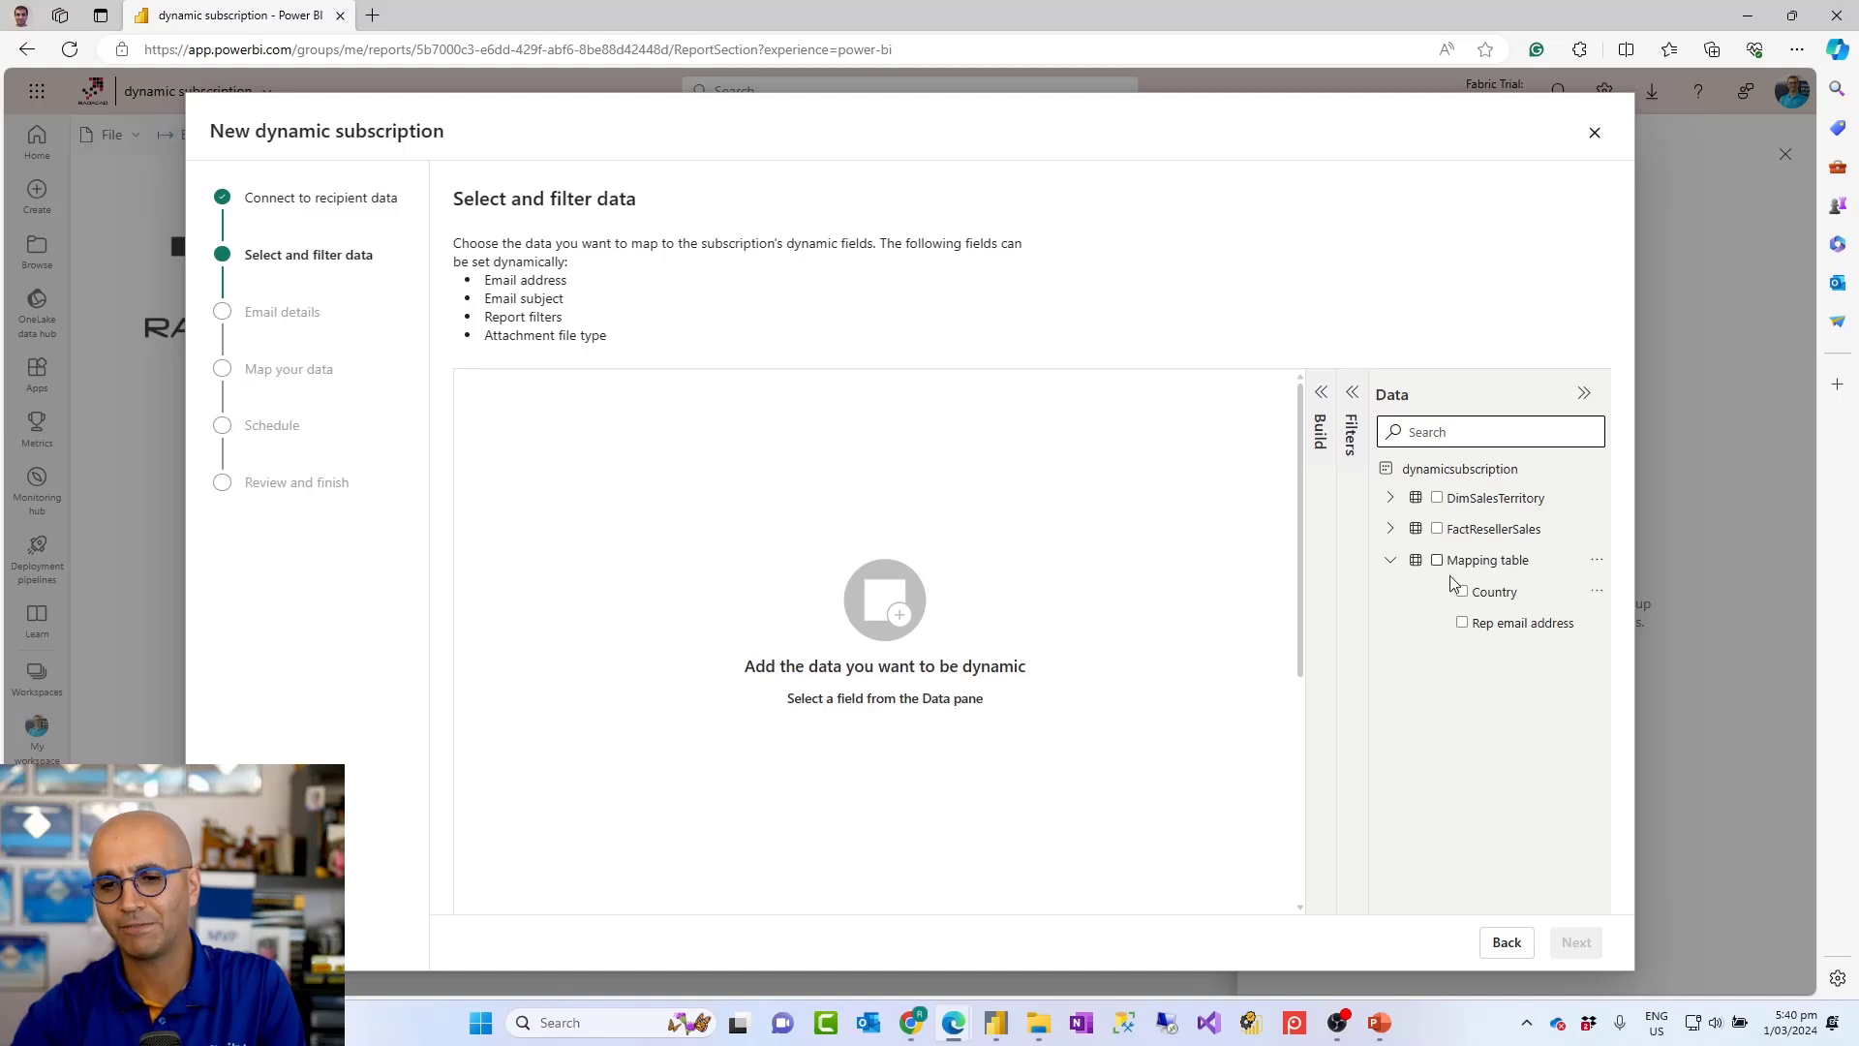
pyautogui.click(1389, 564)
pyautogui.click(1390, 564)
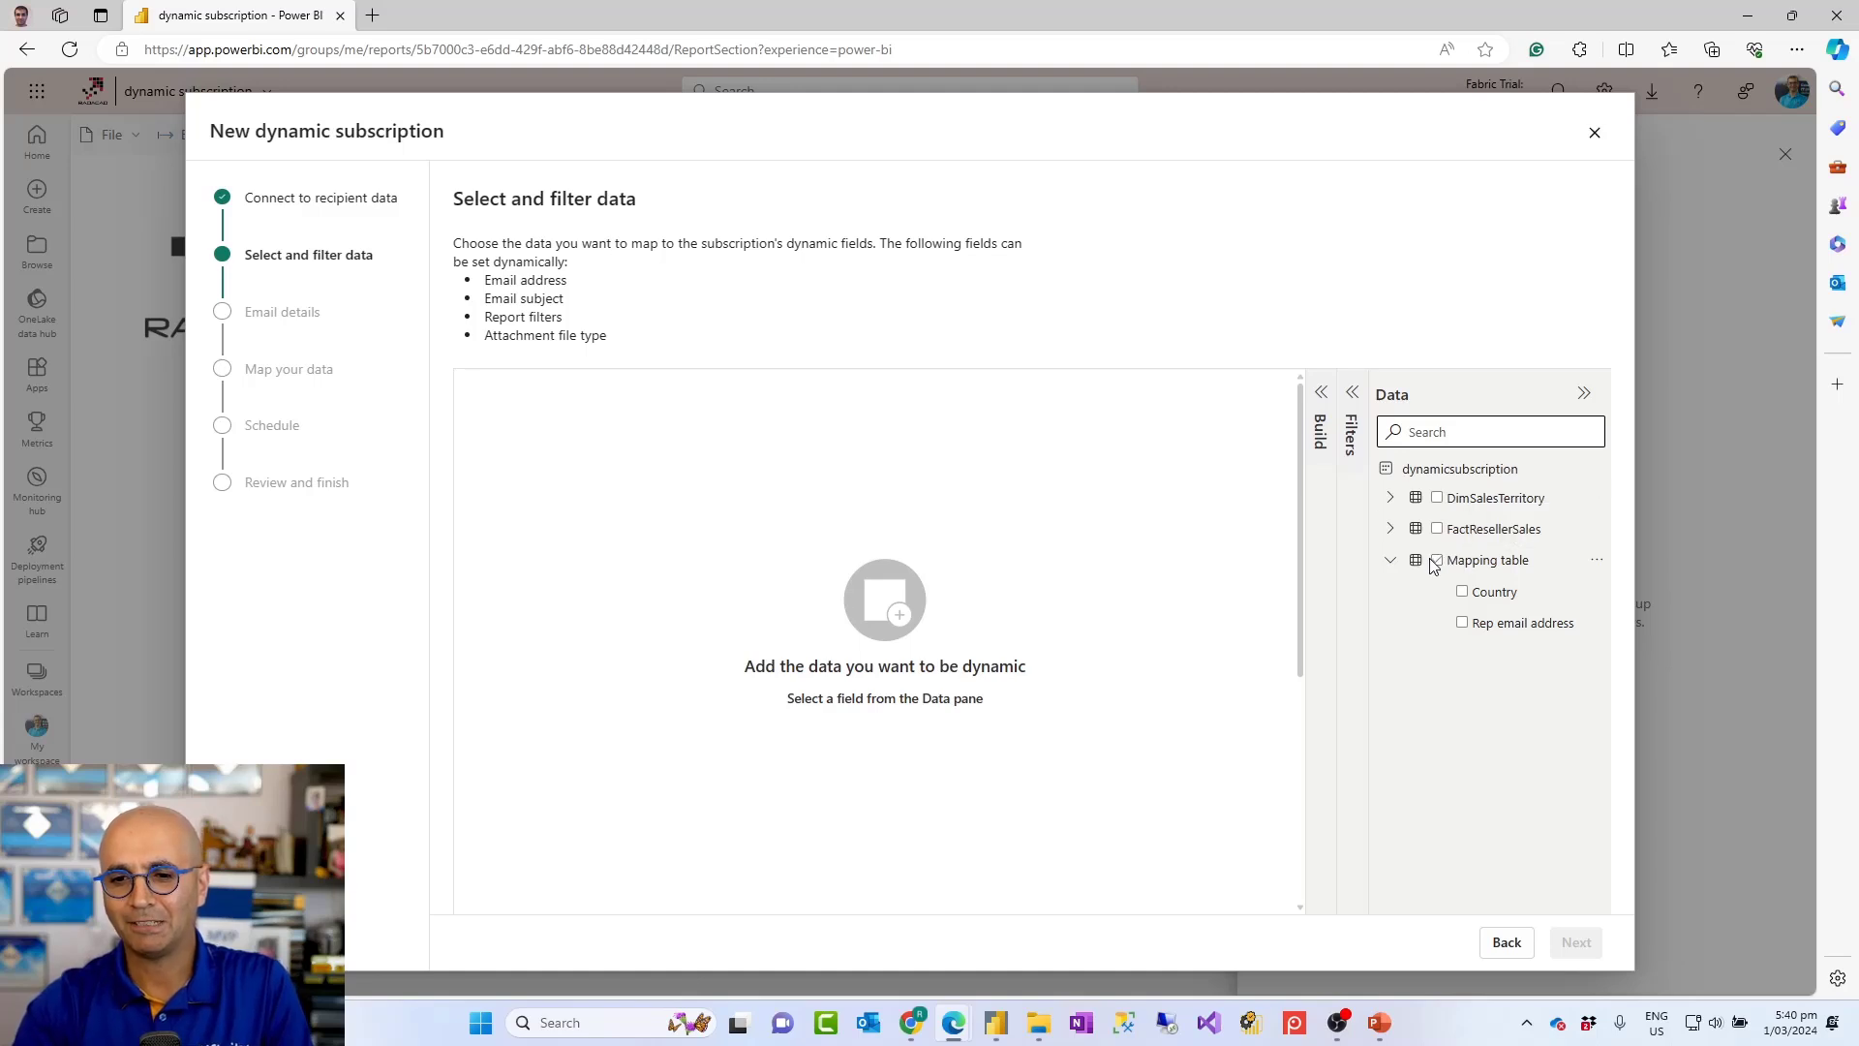
pyautogui.click(1435, 563)
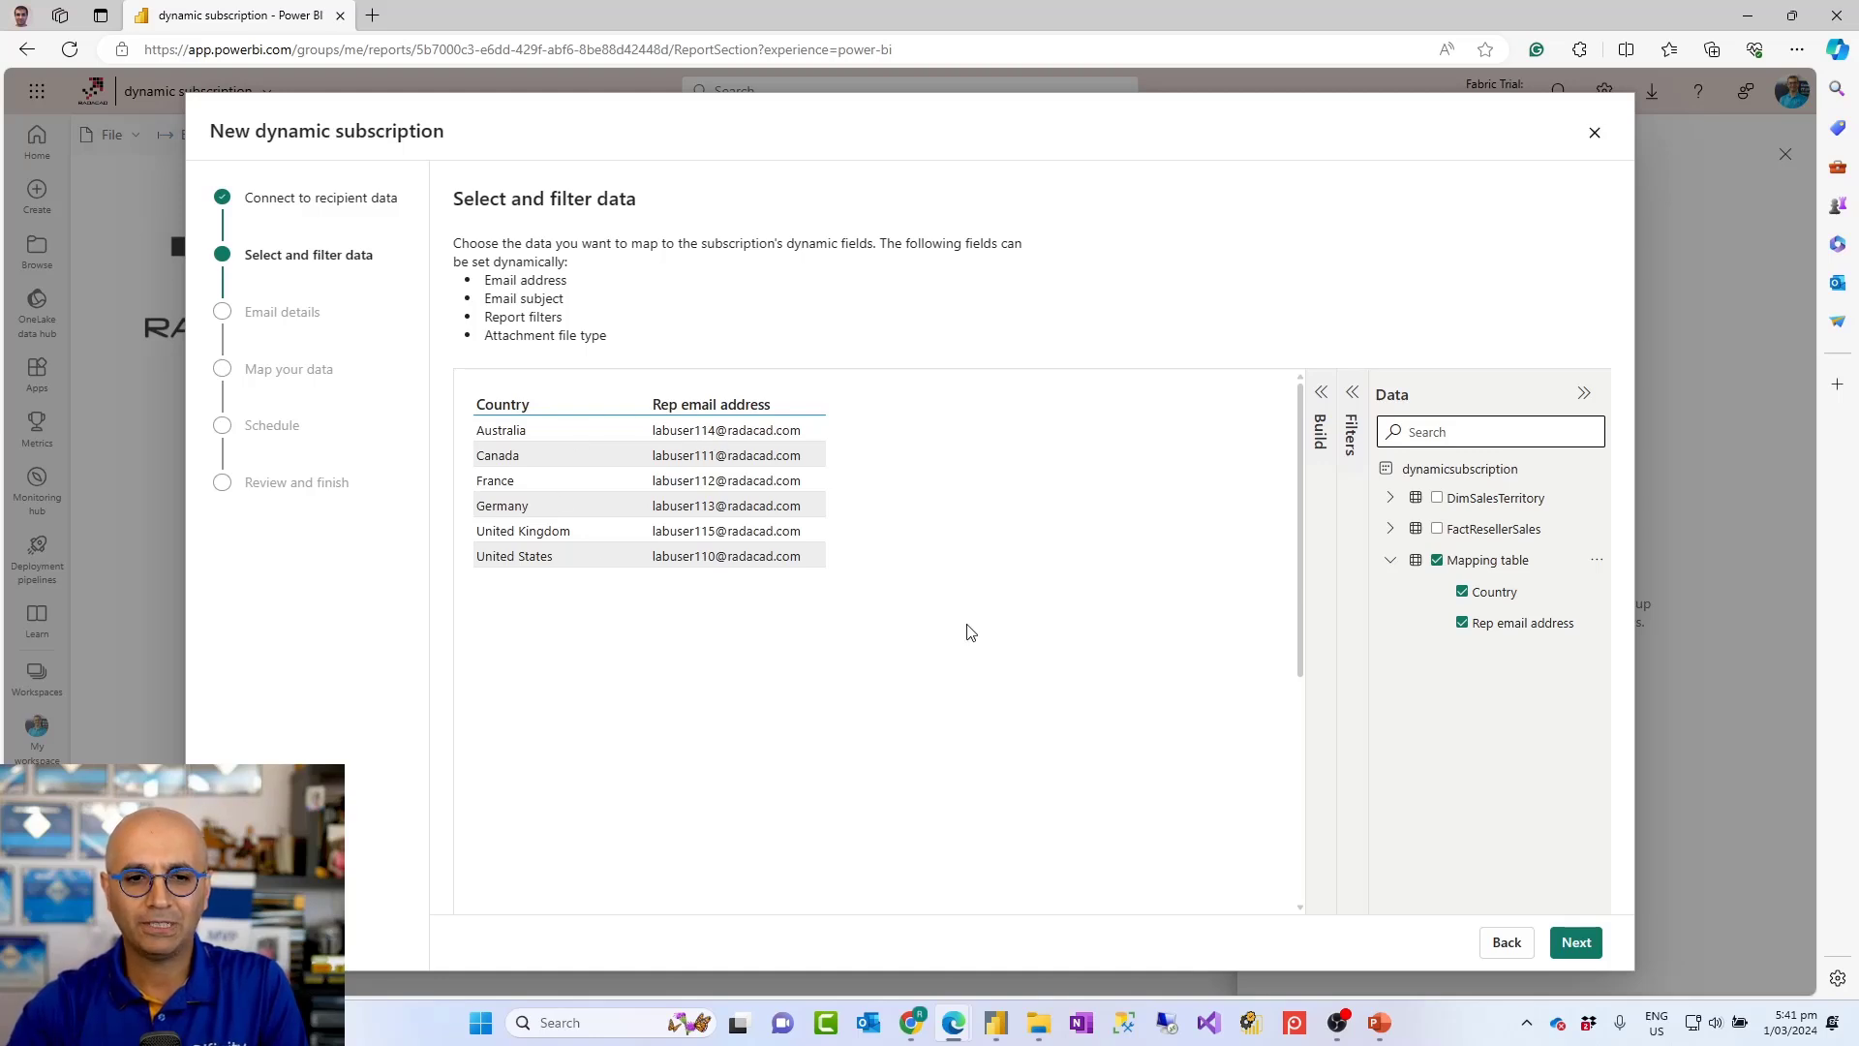
pyautogui.click(1576, 953)
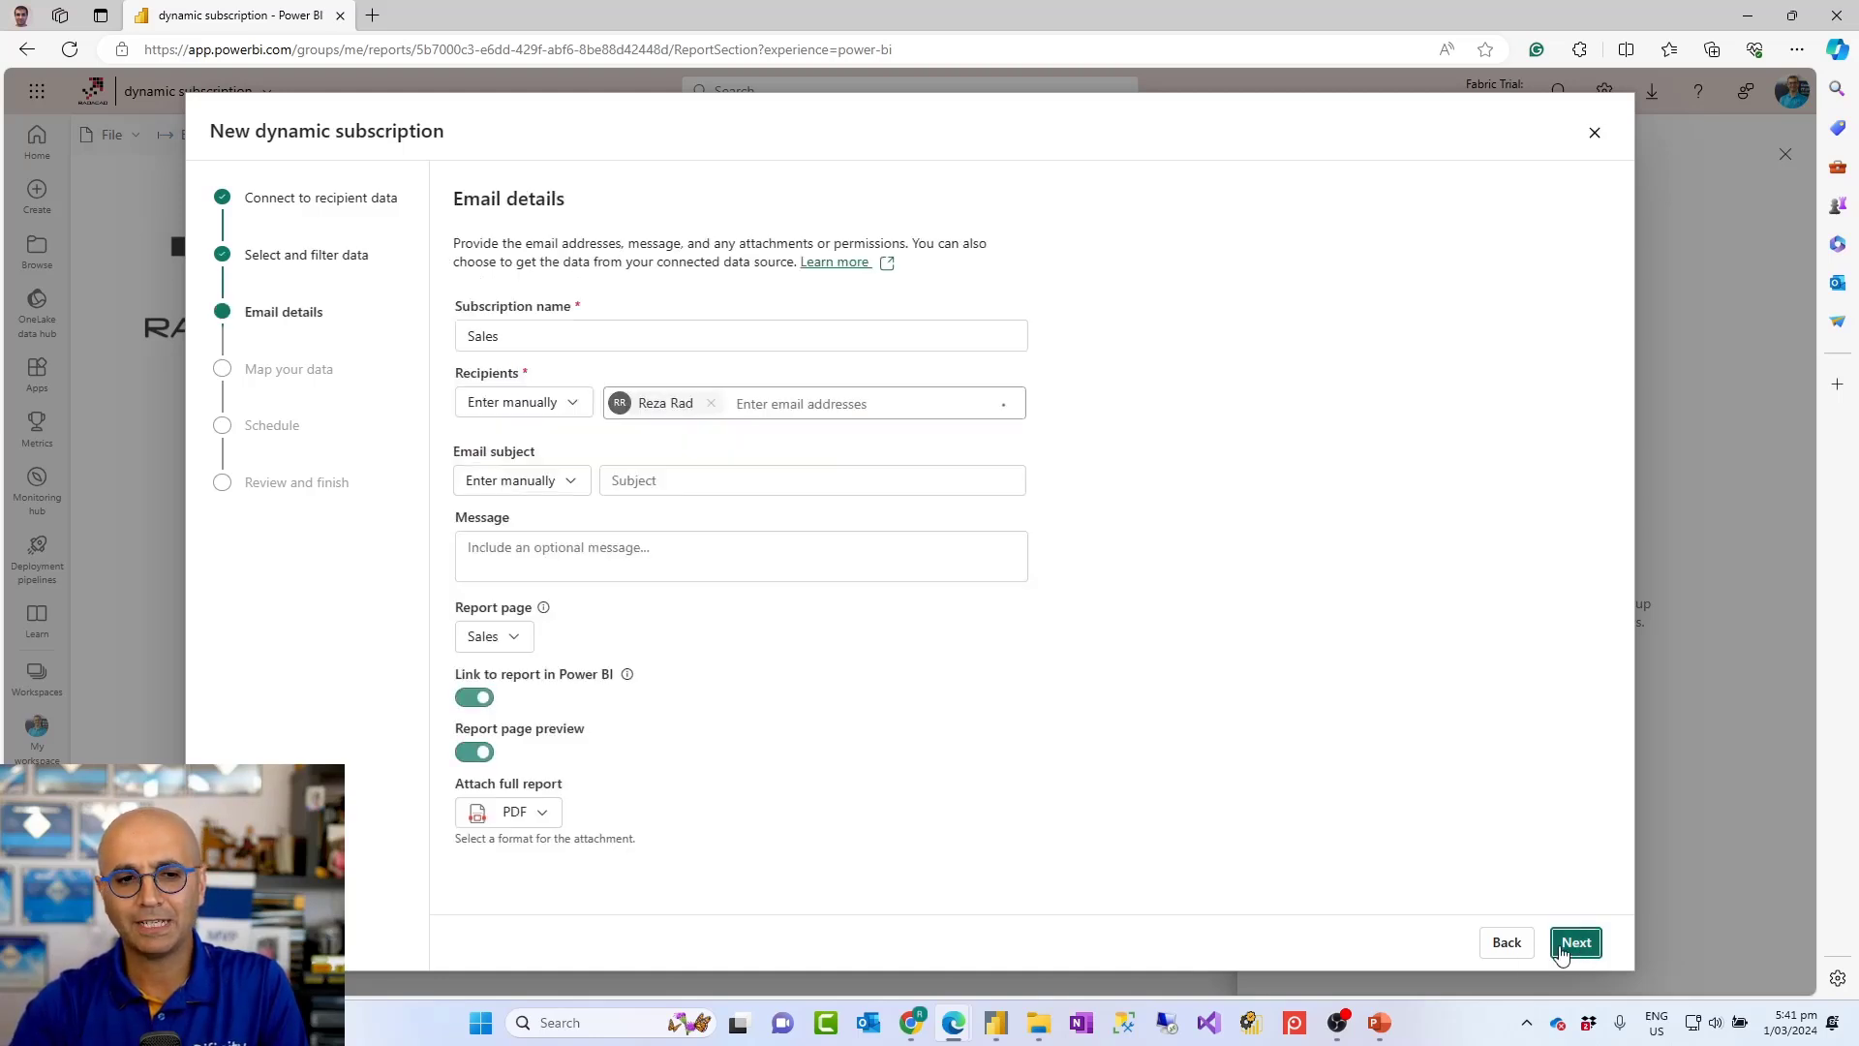
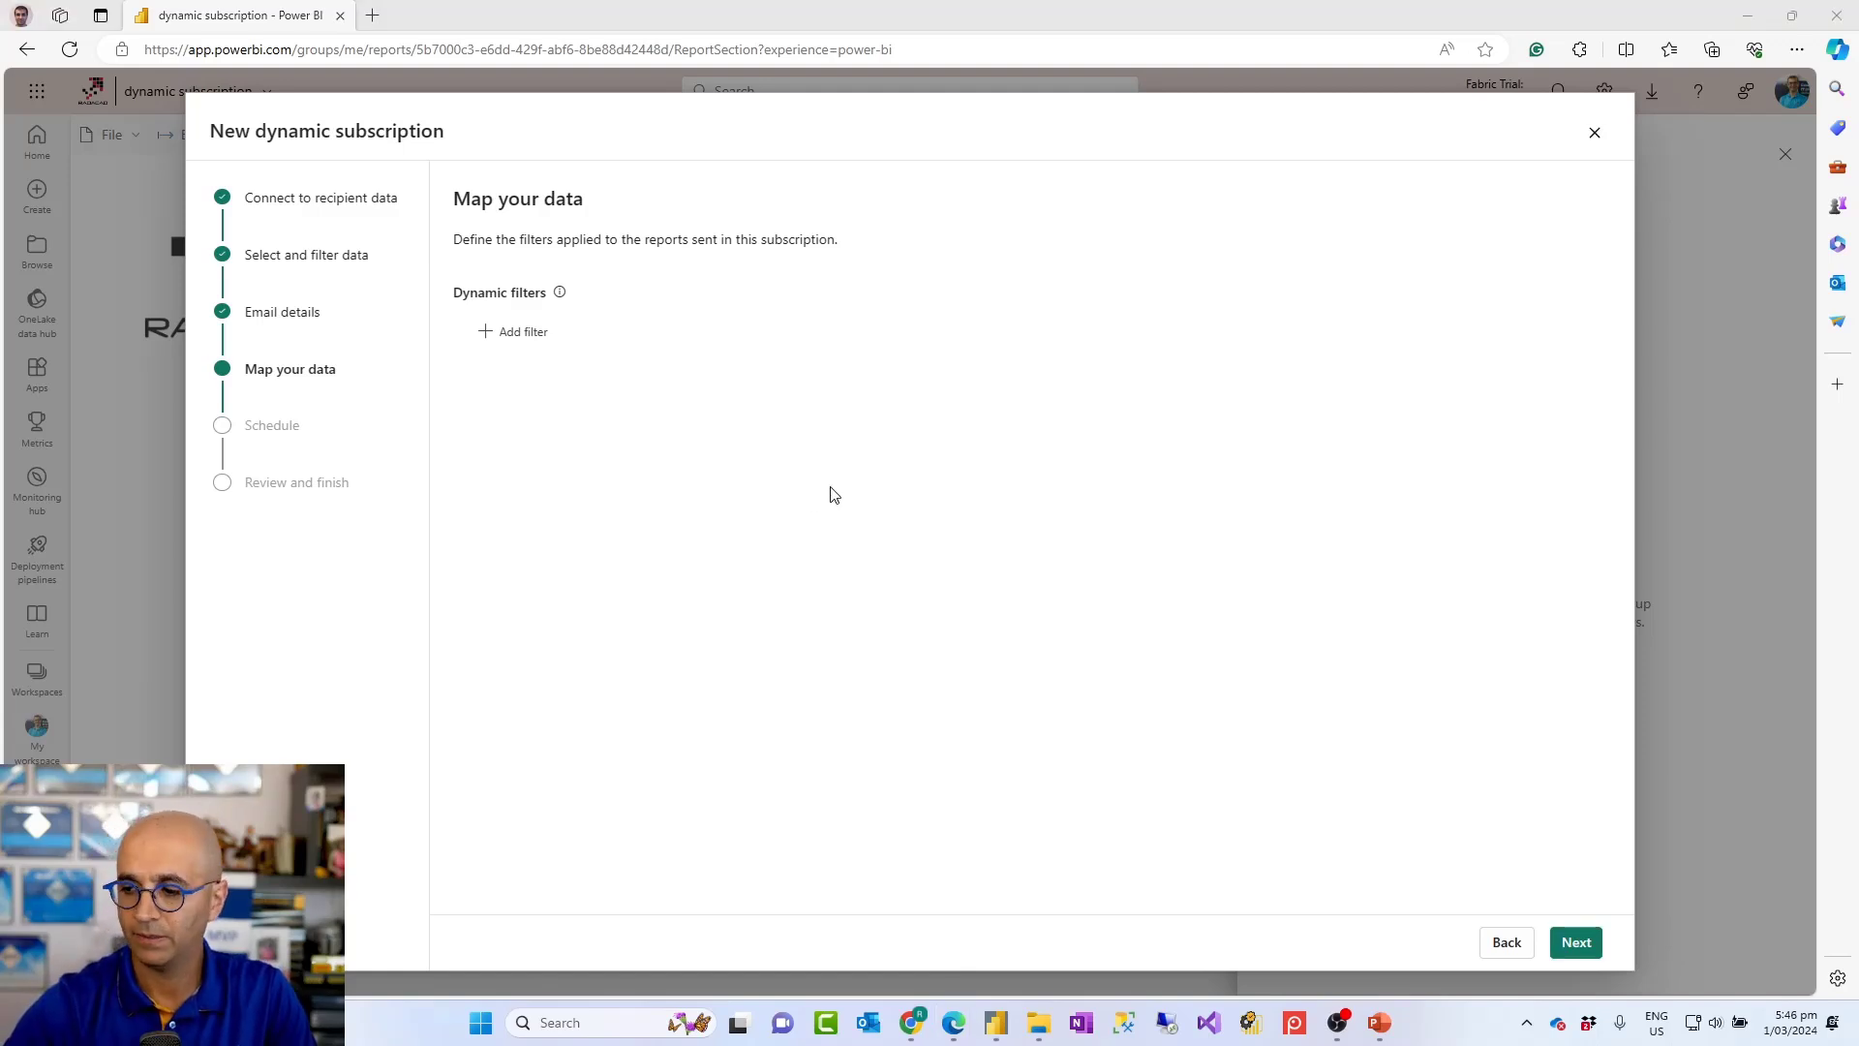
# Add a dynamic filter mapping DimSalesTerritory's SalesTerritoryCountry to Mapping table.Country and continue to the schedule
pyautogui.click(518, 337)
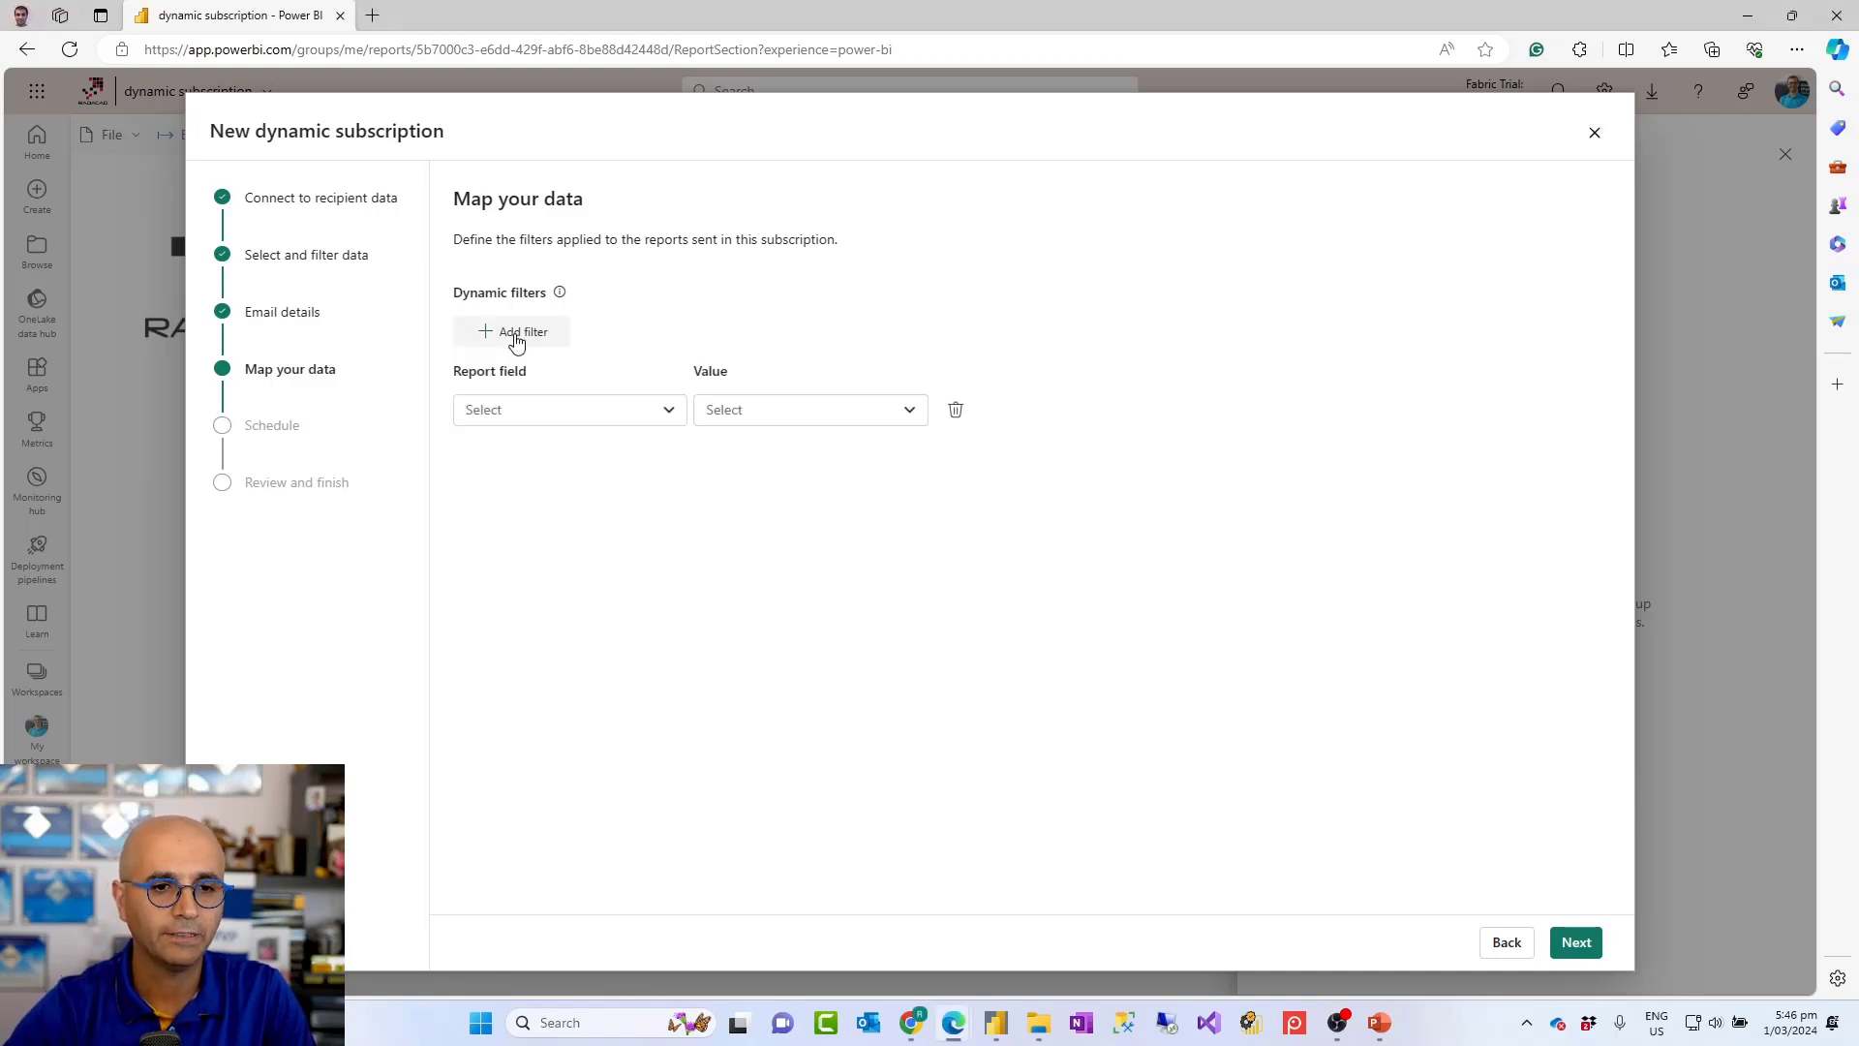
pyautogui.click(627, 410)
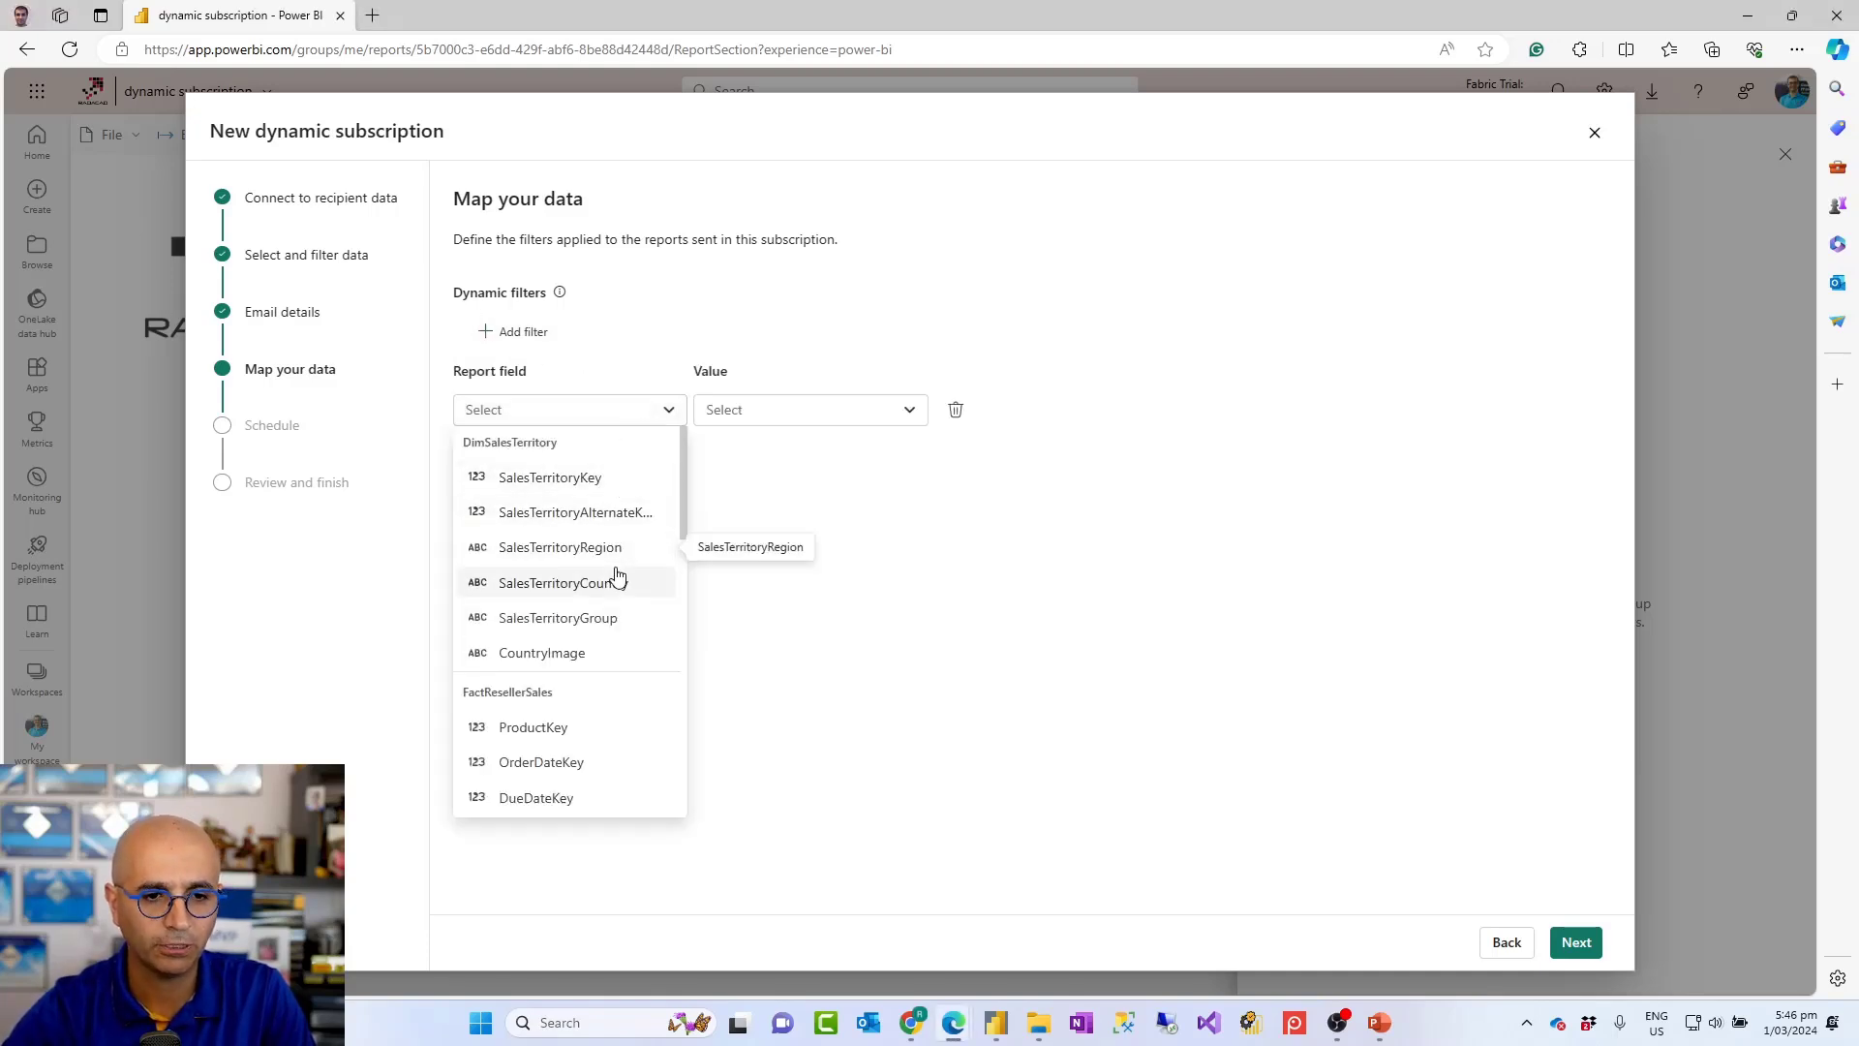
pyautogui.click(557, 583)
pyautogui.click(800, 416)
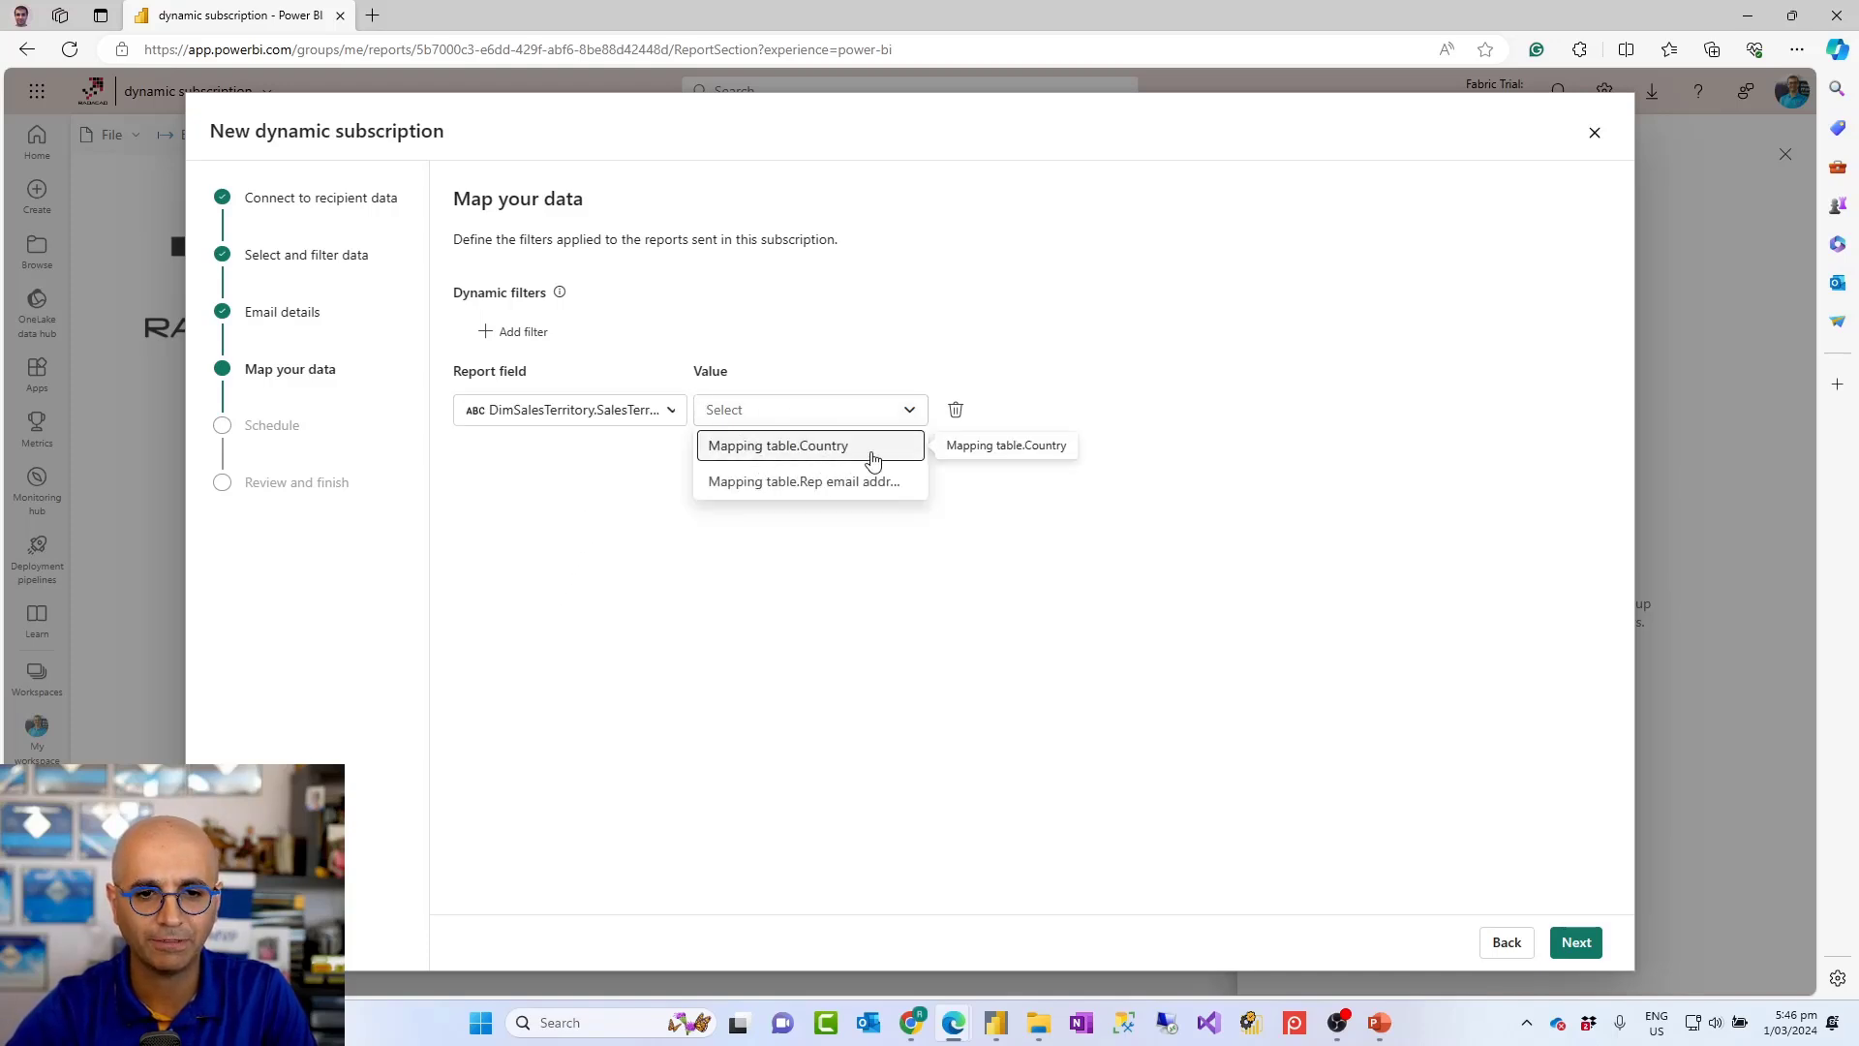
pyautogui.click(821, 453)
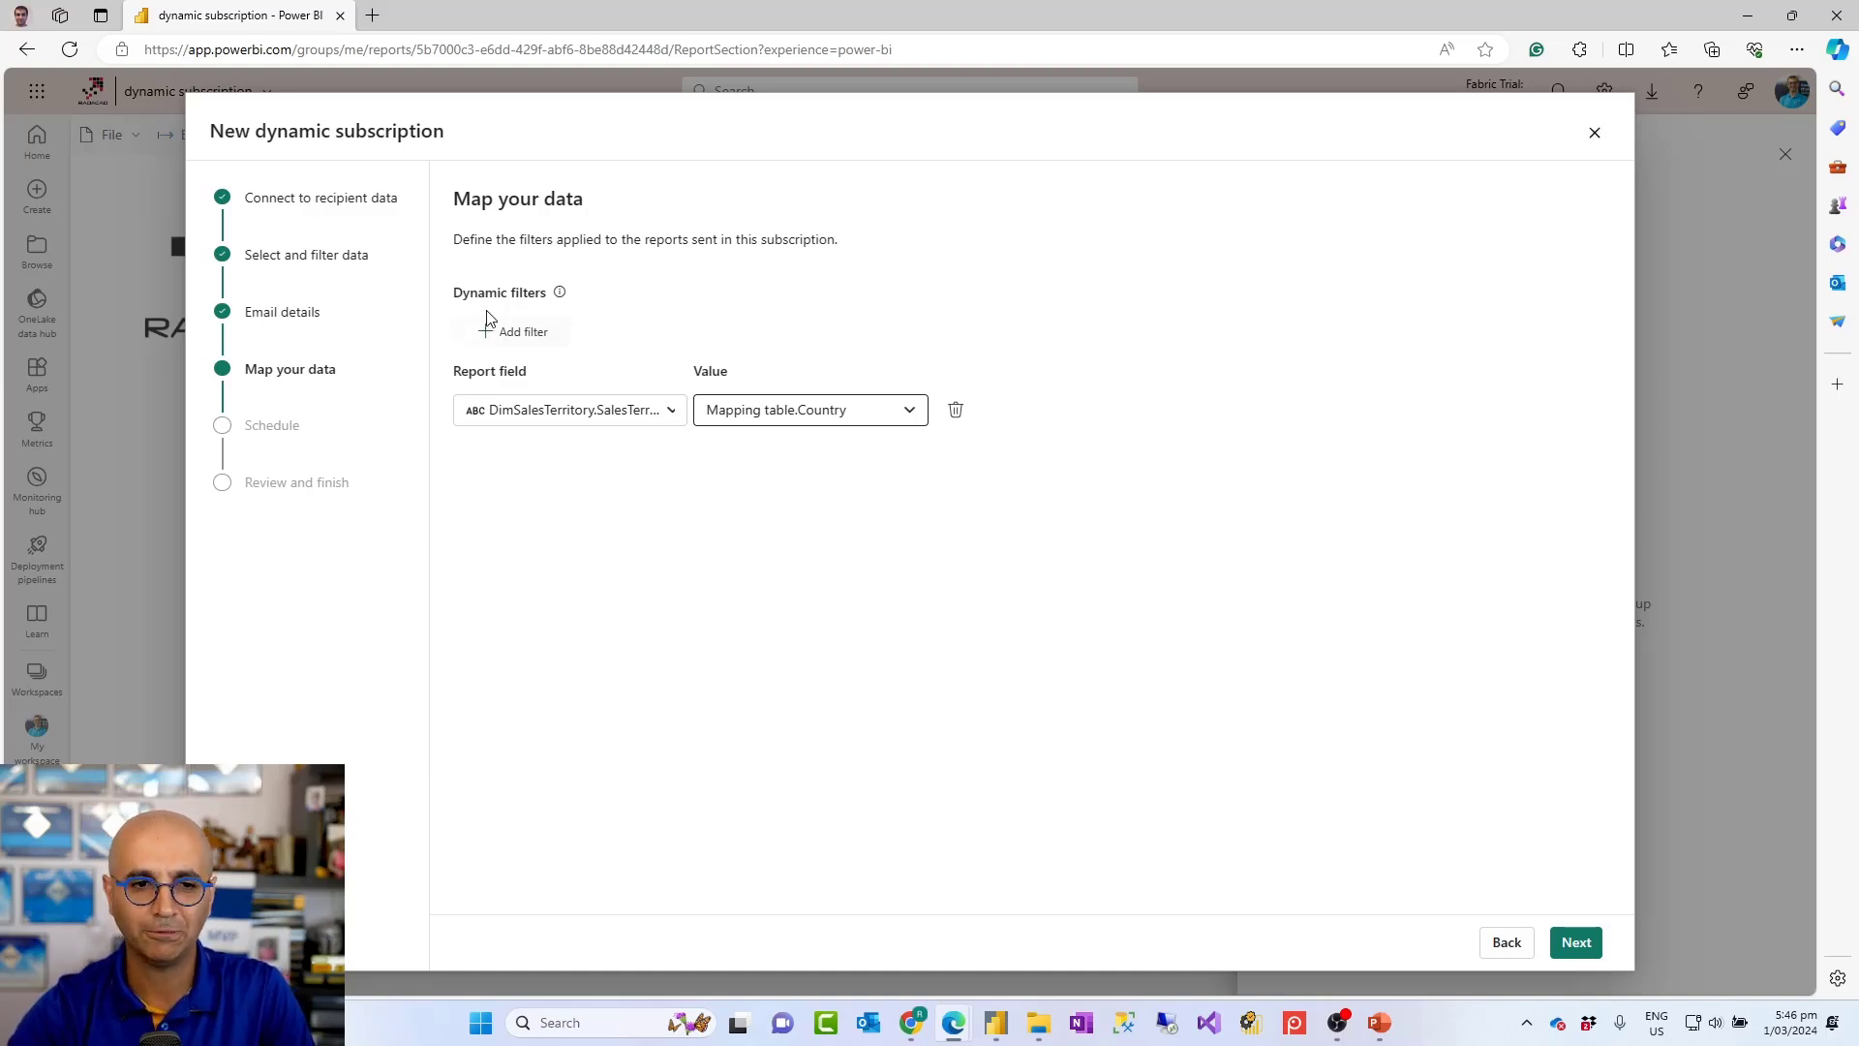
pyautogui.click(1575, 942)
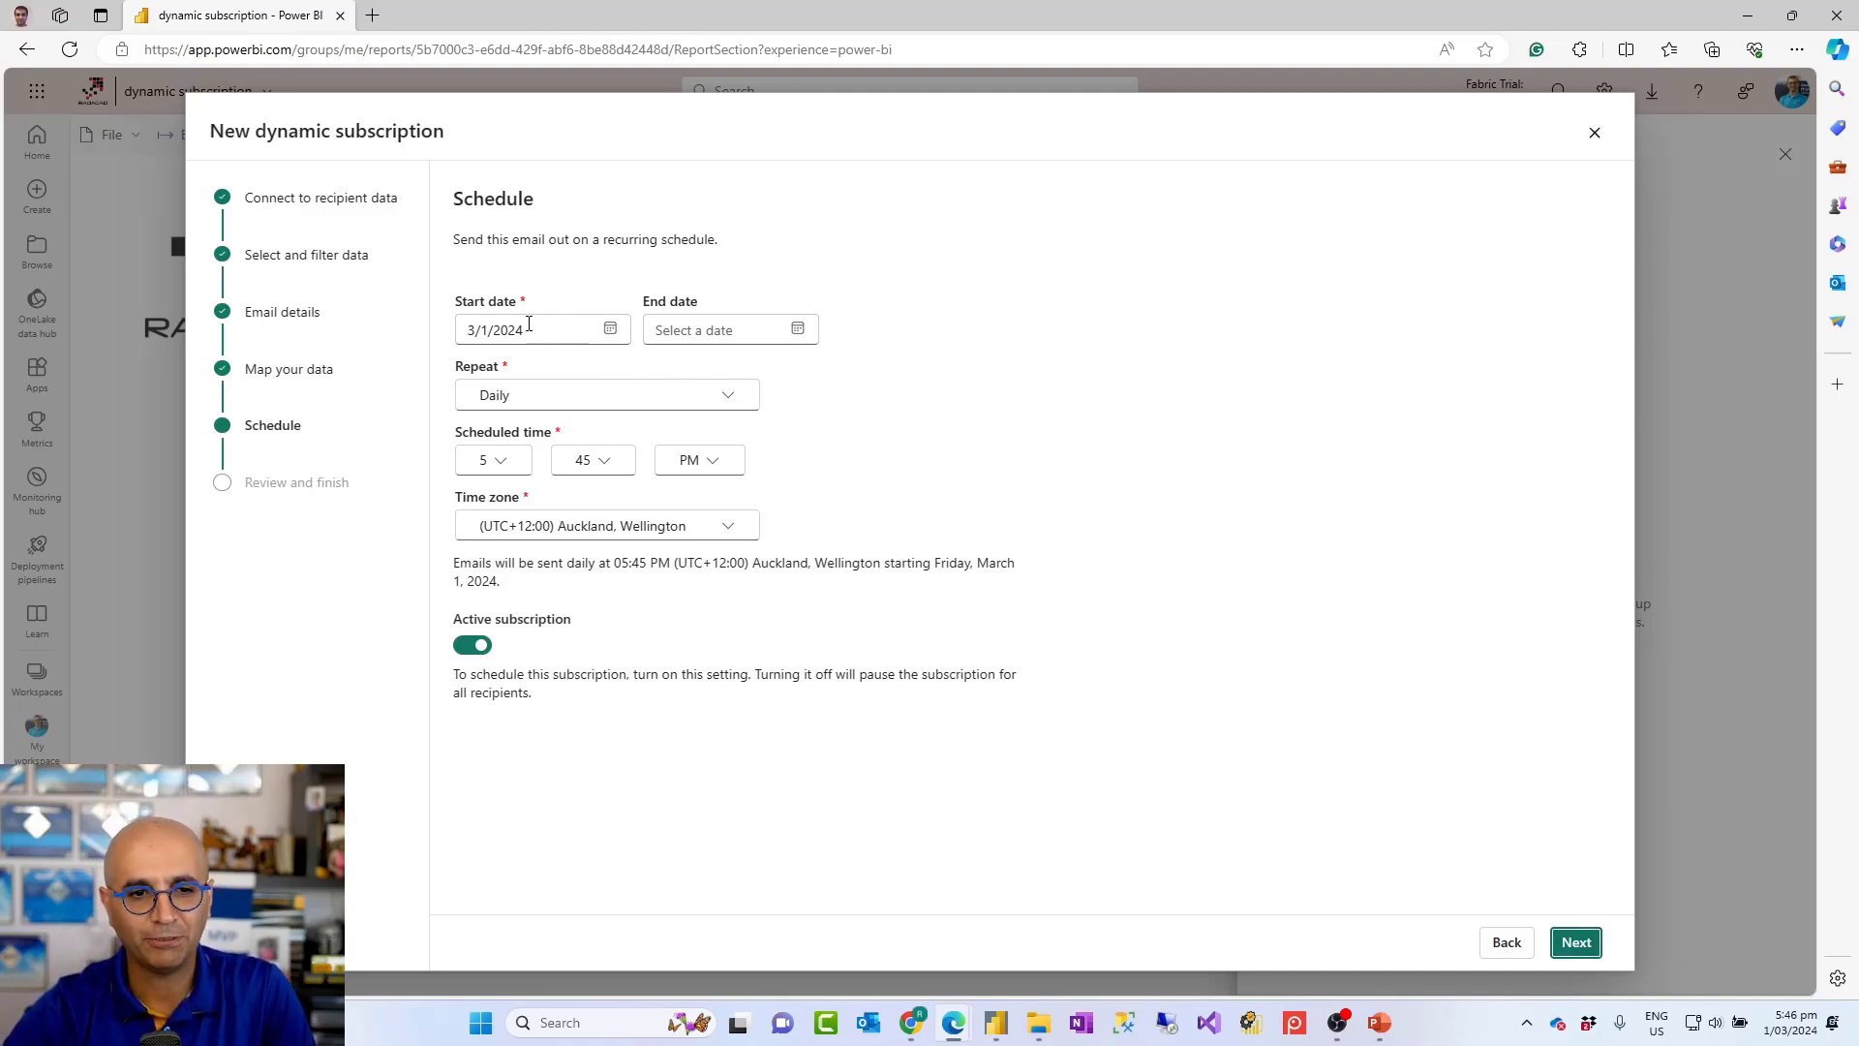
# Set the subscription's end date to 3/8/2024 and look through the repeat options, keeping Daily
pyautogui.click(702, 332)
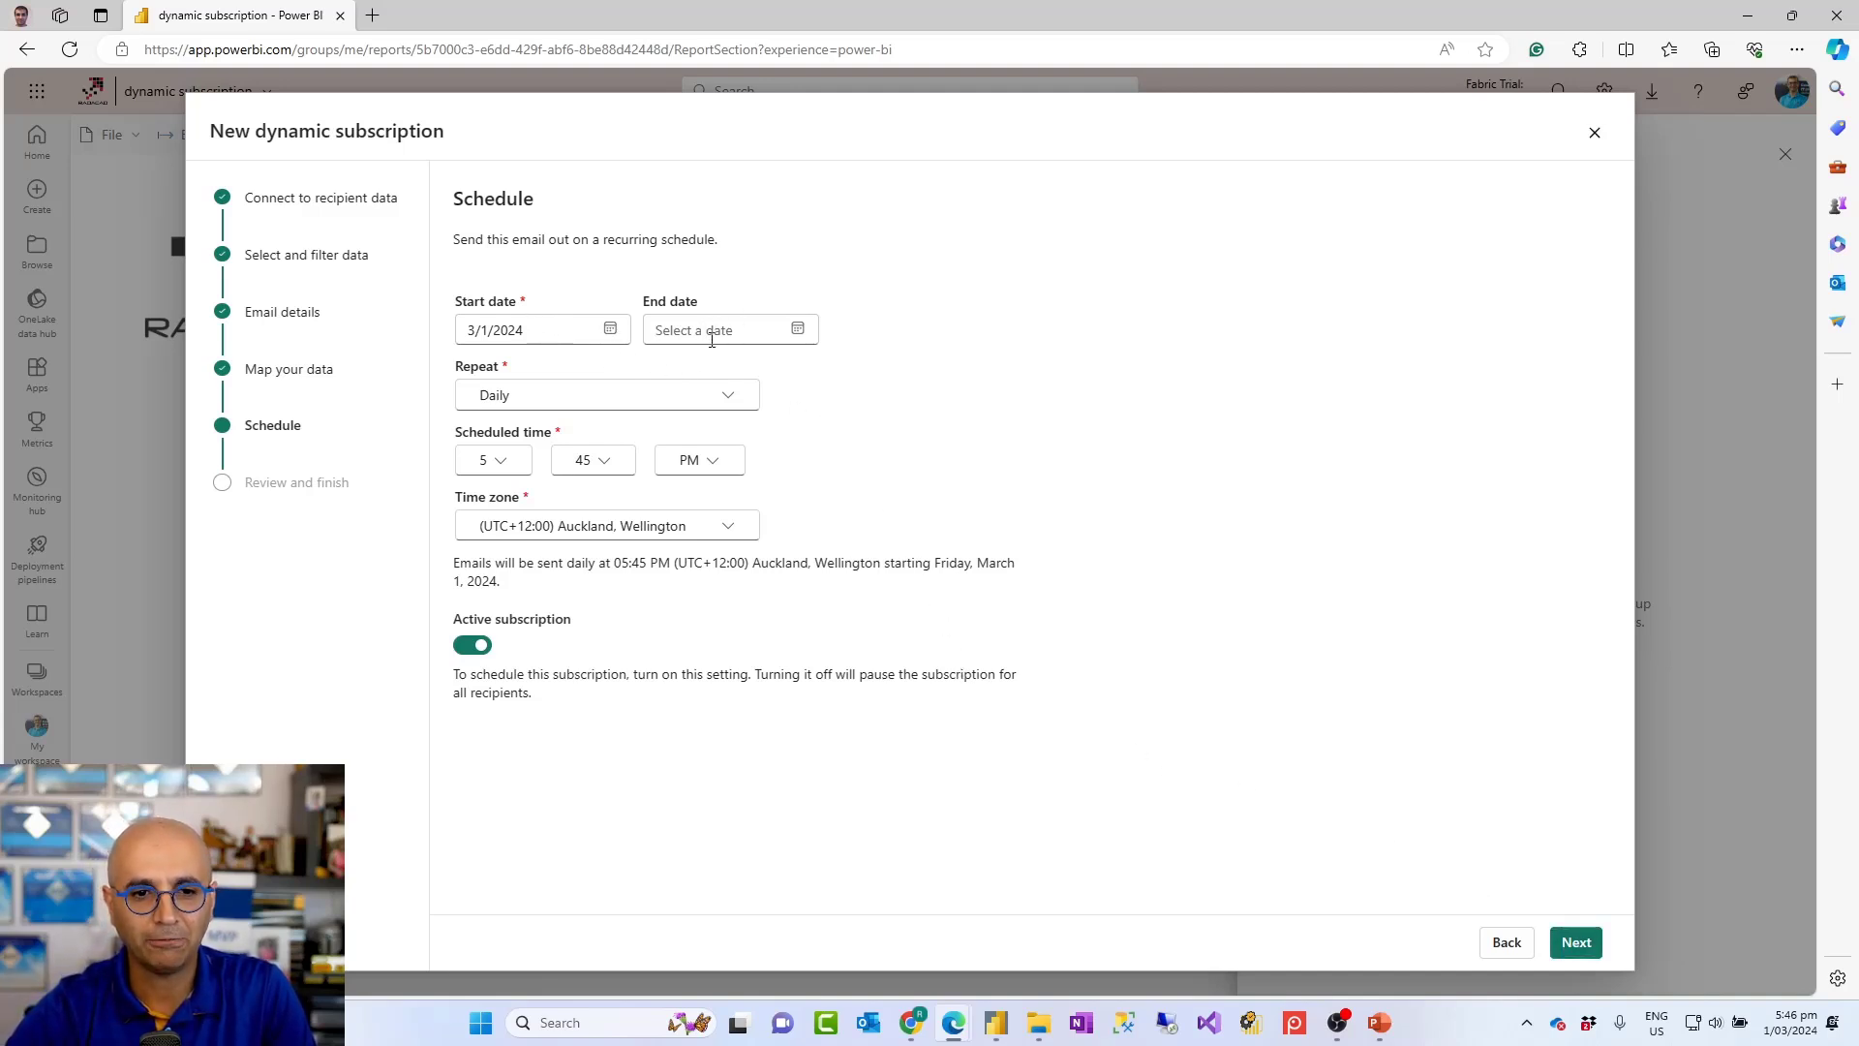
pyautogui.click(797, 329)
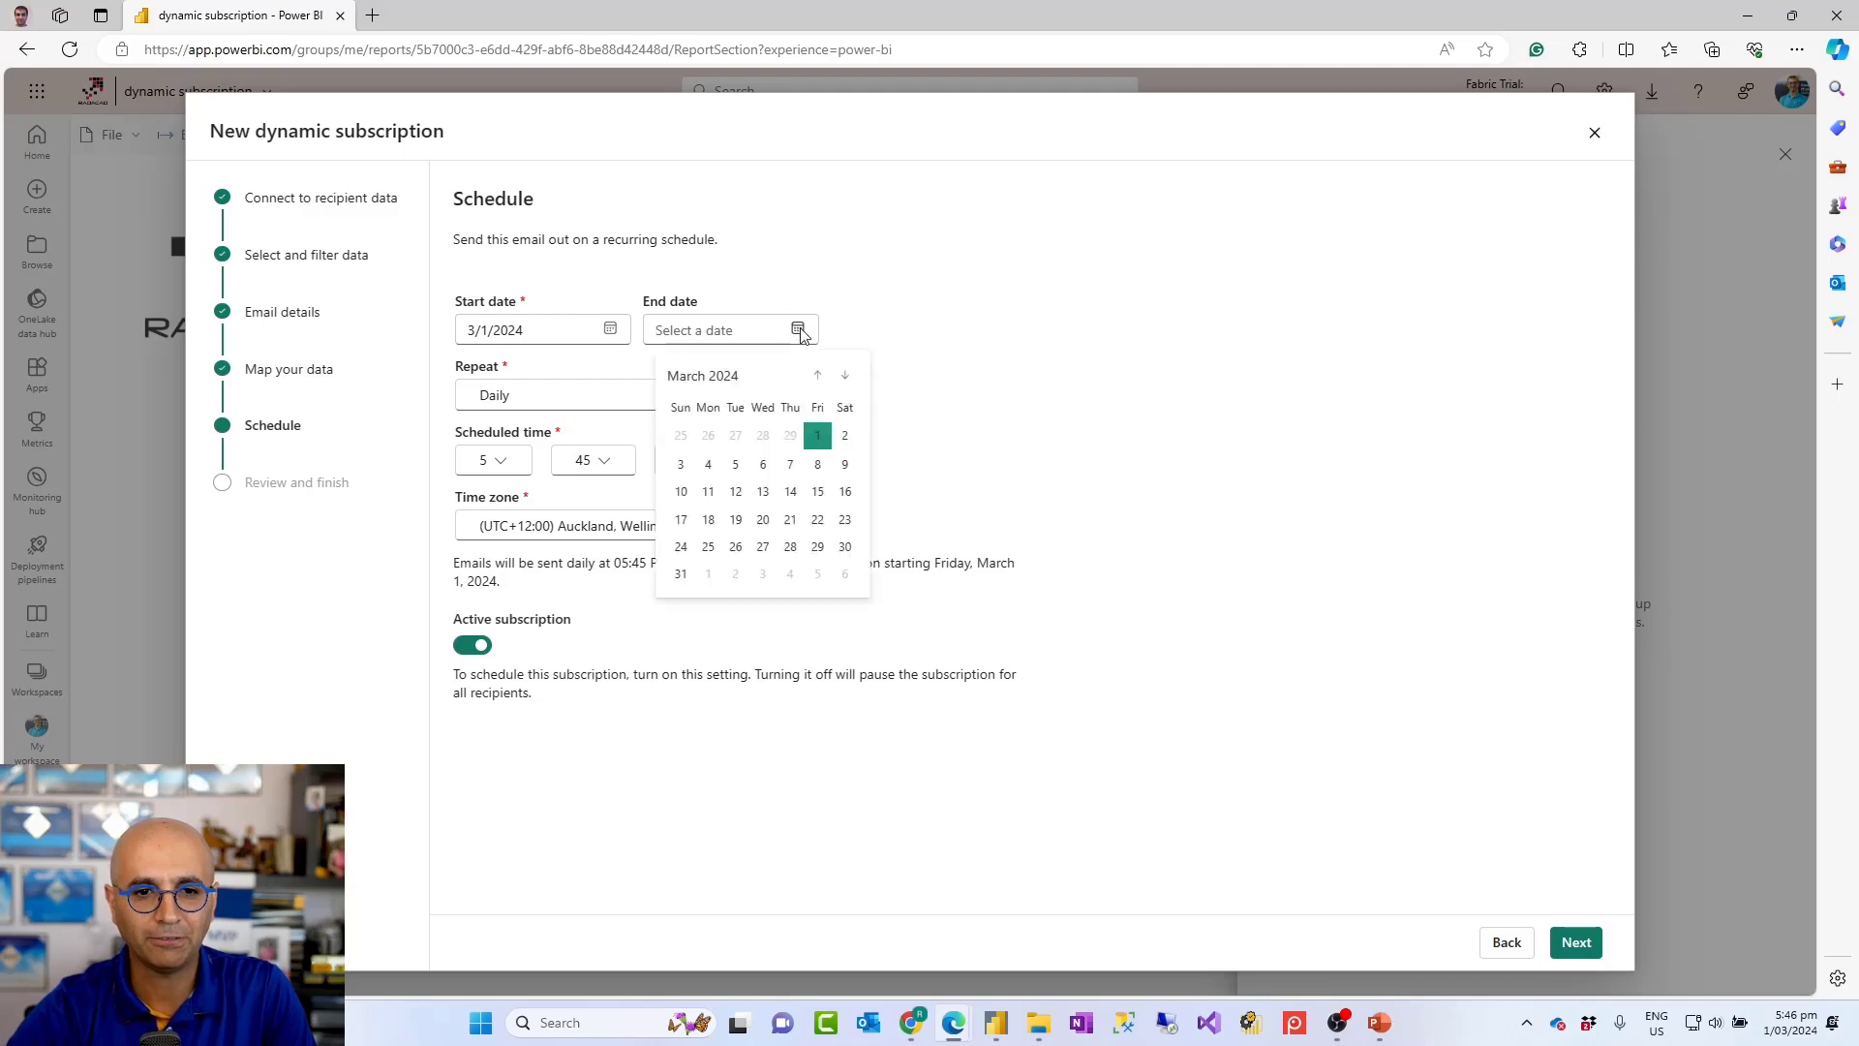
pyautogui.click(819, 466)
pyautogui.click(570, 394)
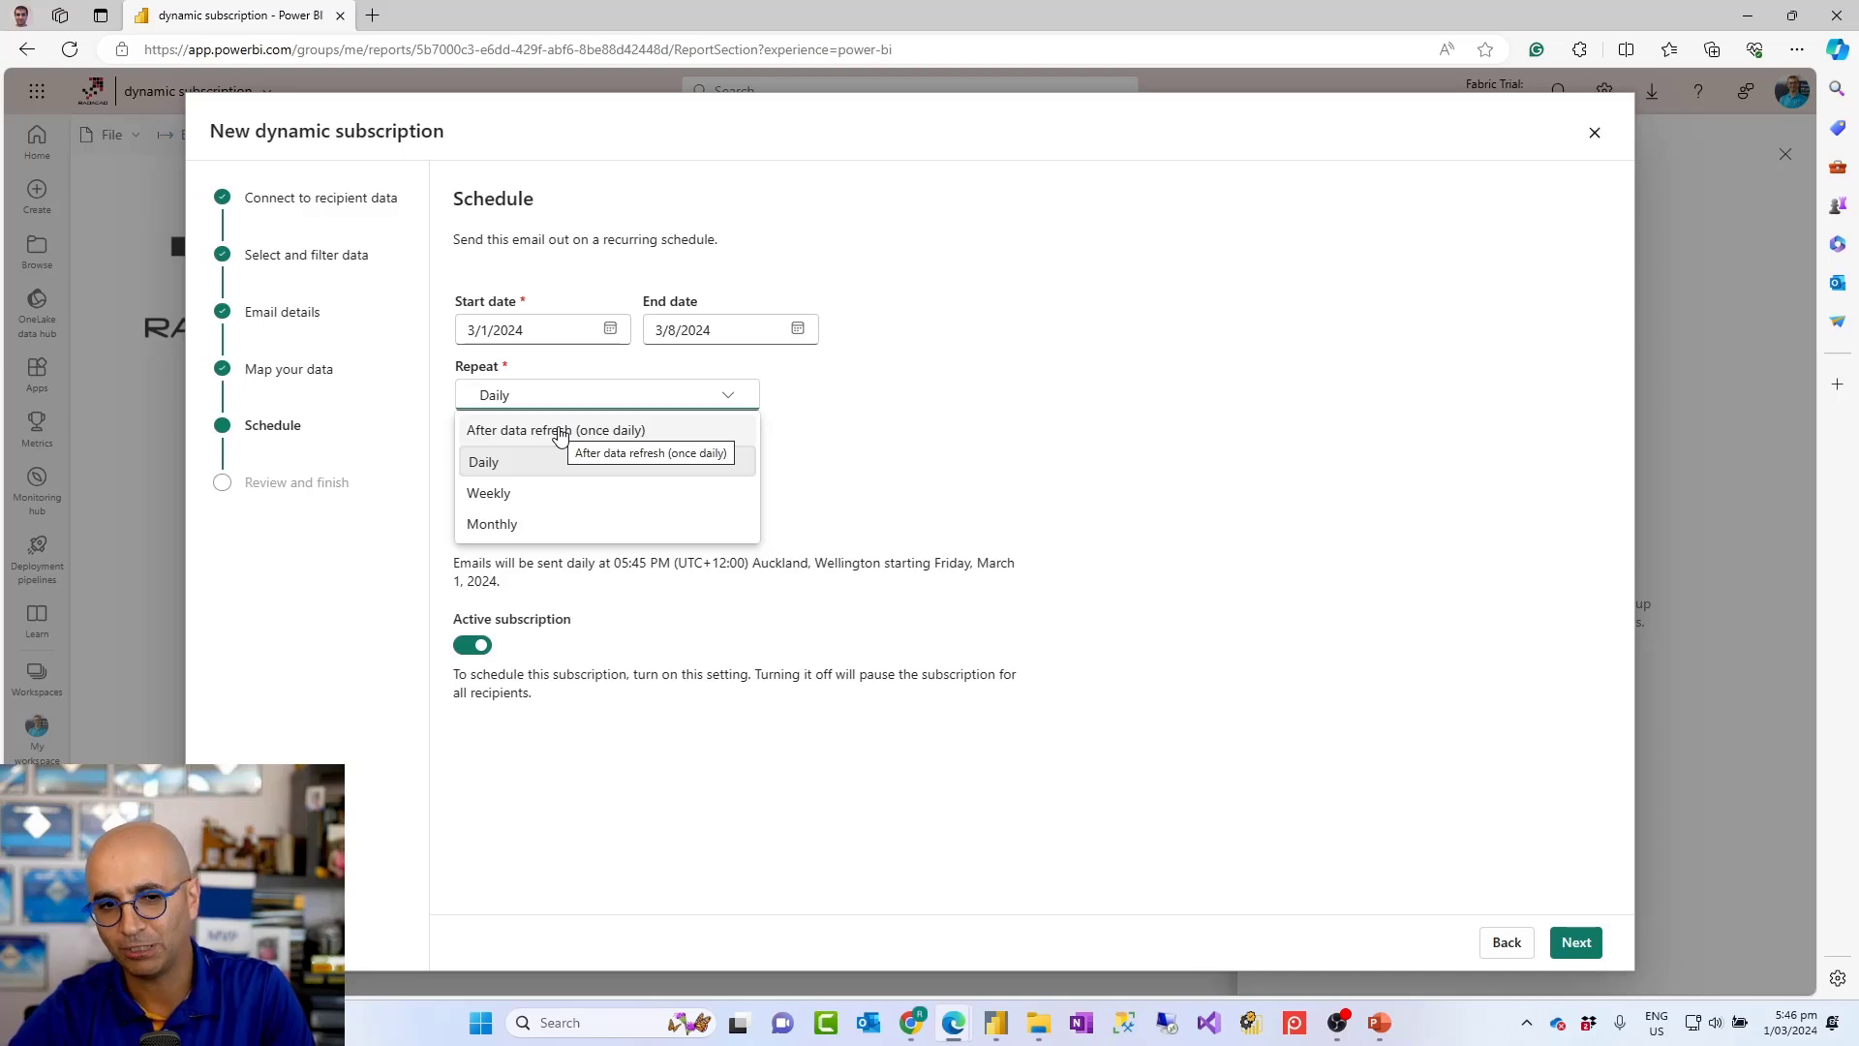
pyautogui.click(856, 444)
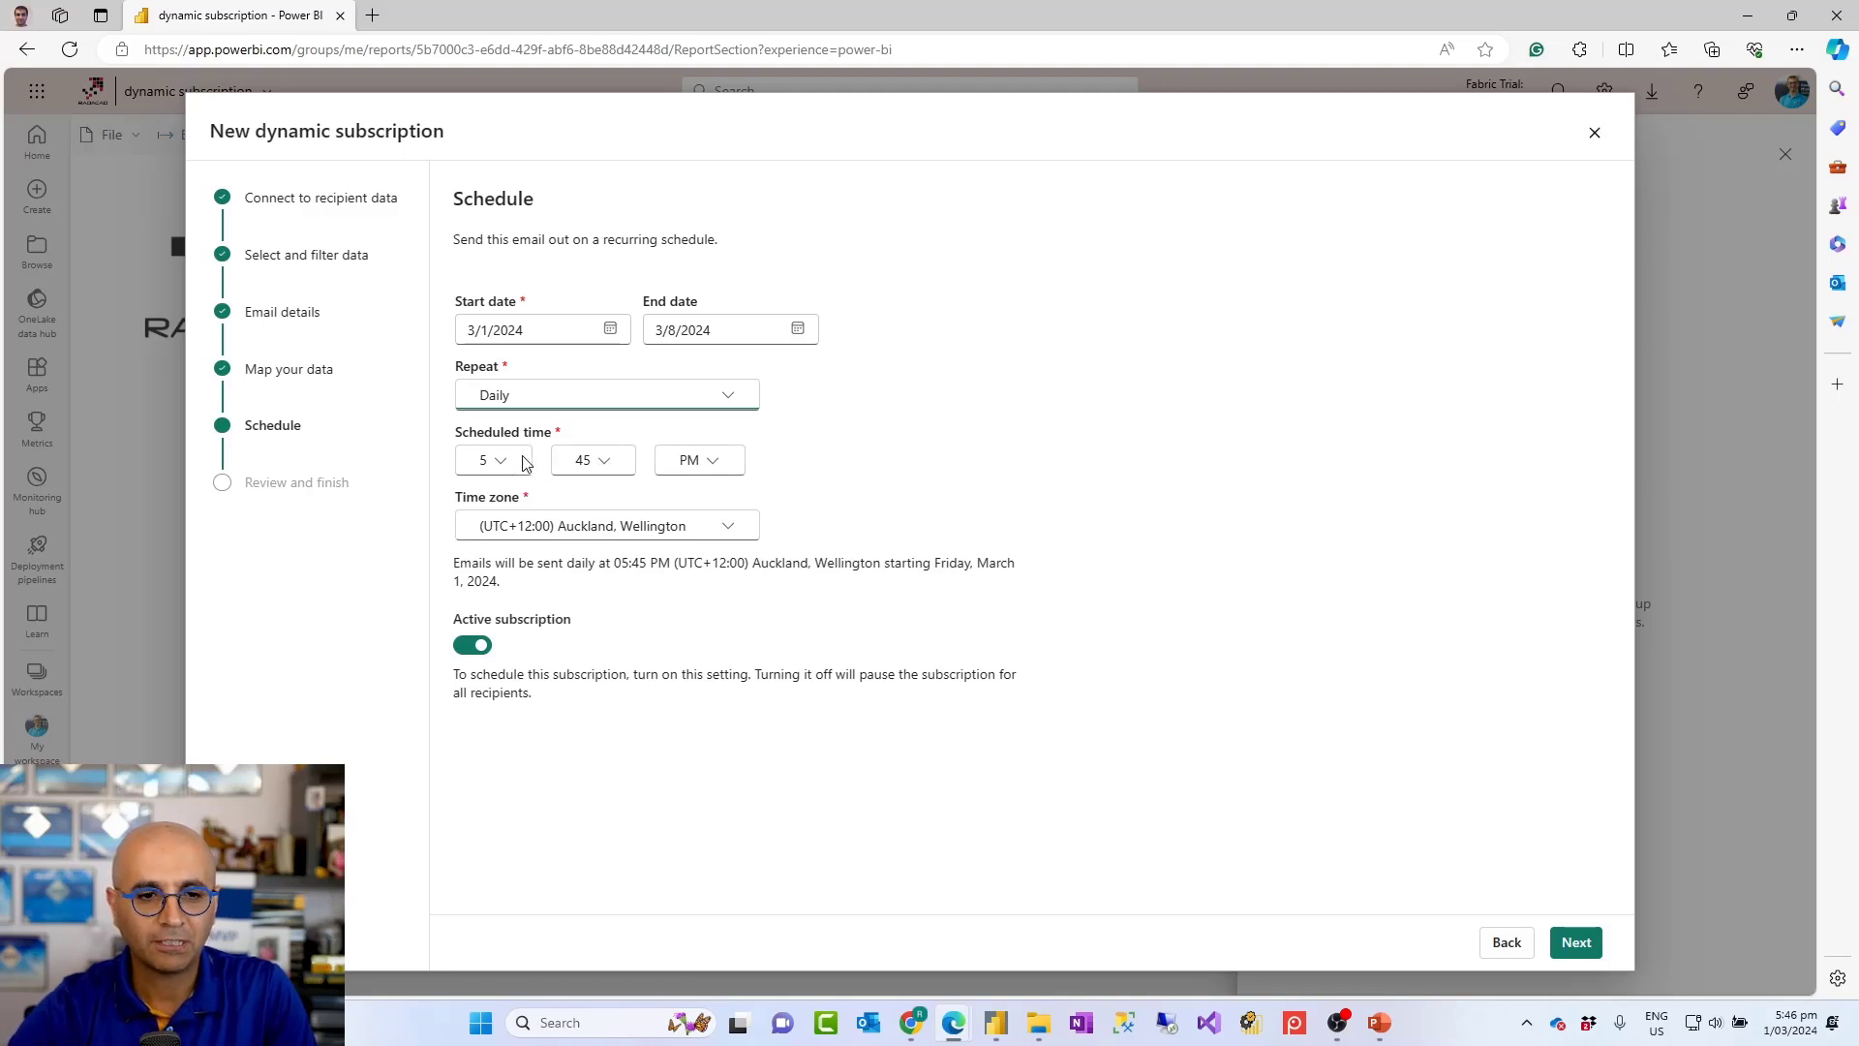
# Set the hour of the scheduled time to 6 and save the dynamic subscription
pyautogui.click(493, 465)
pyautogui.click(475, 651)
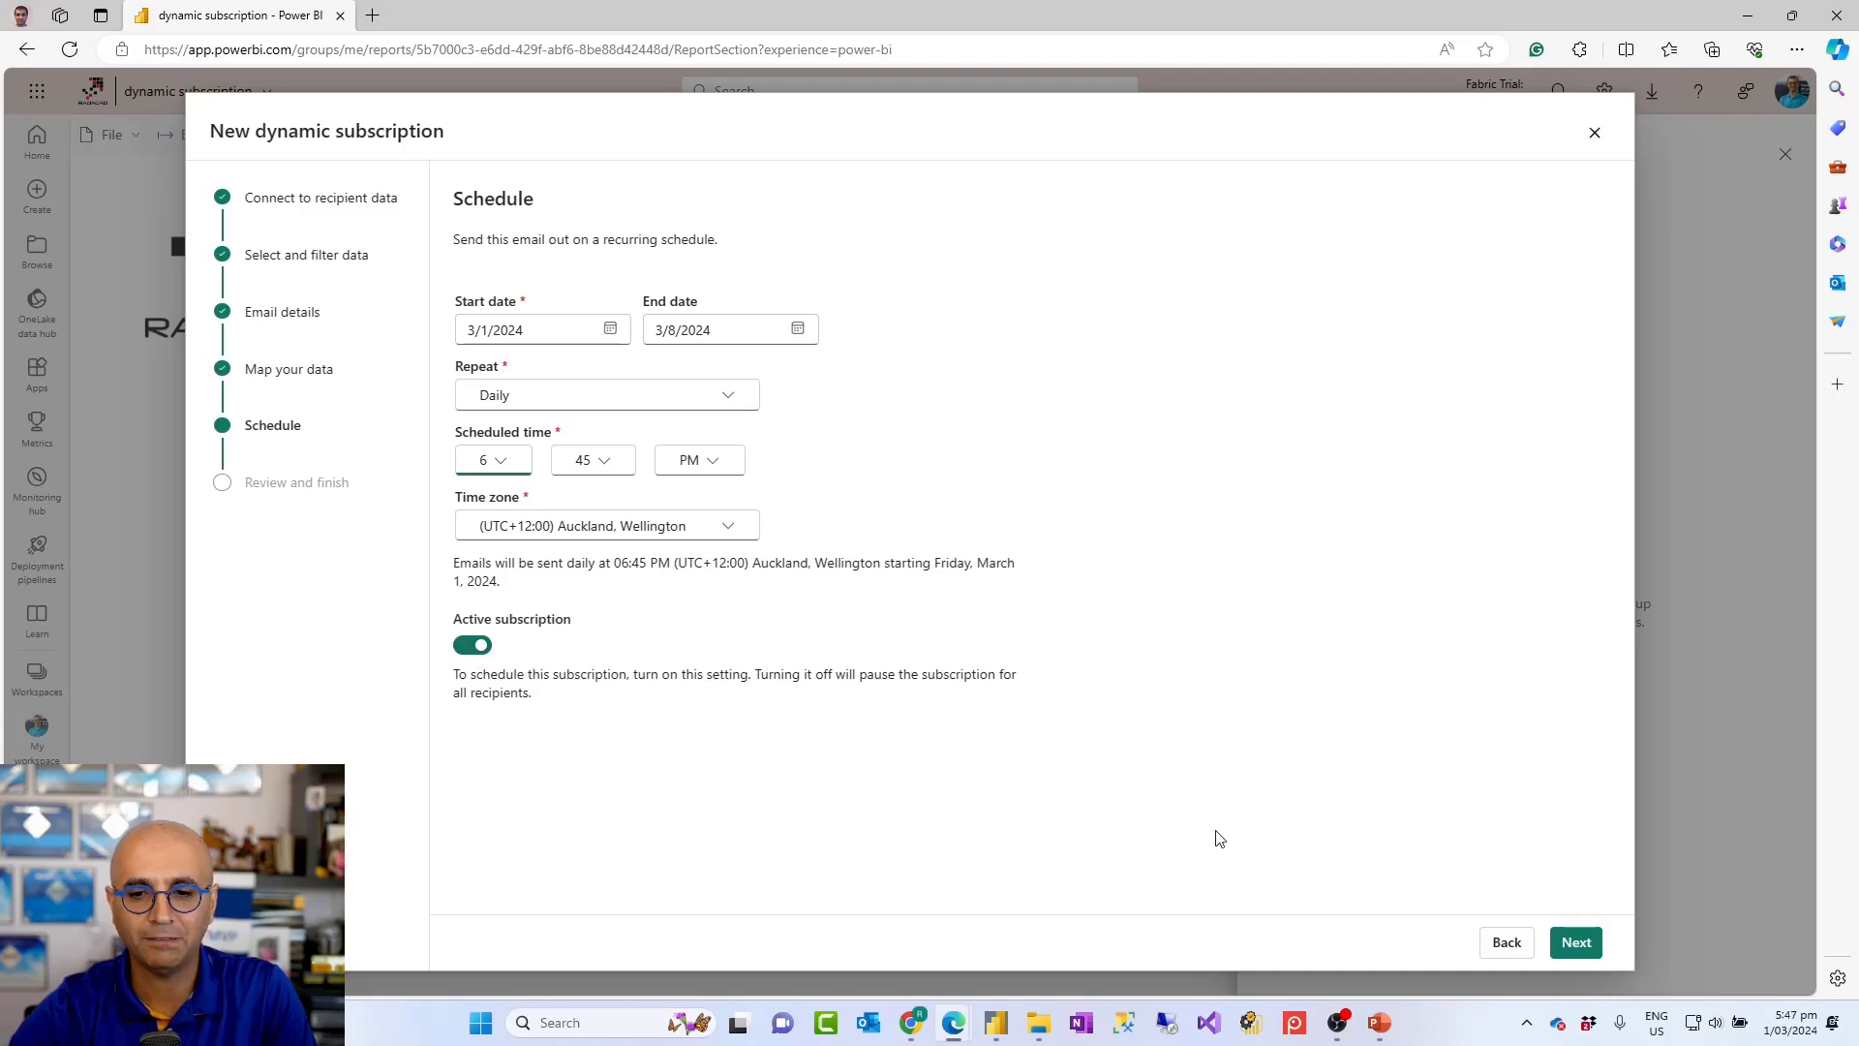
pyautogui.click(1565, 948)
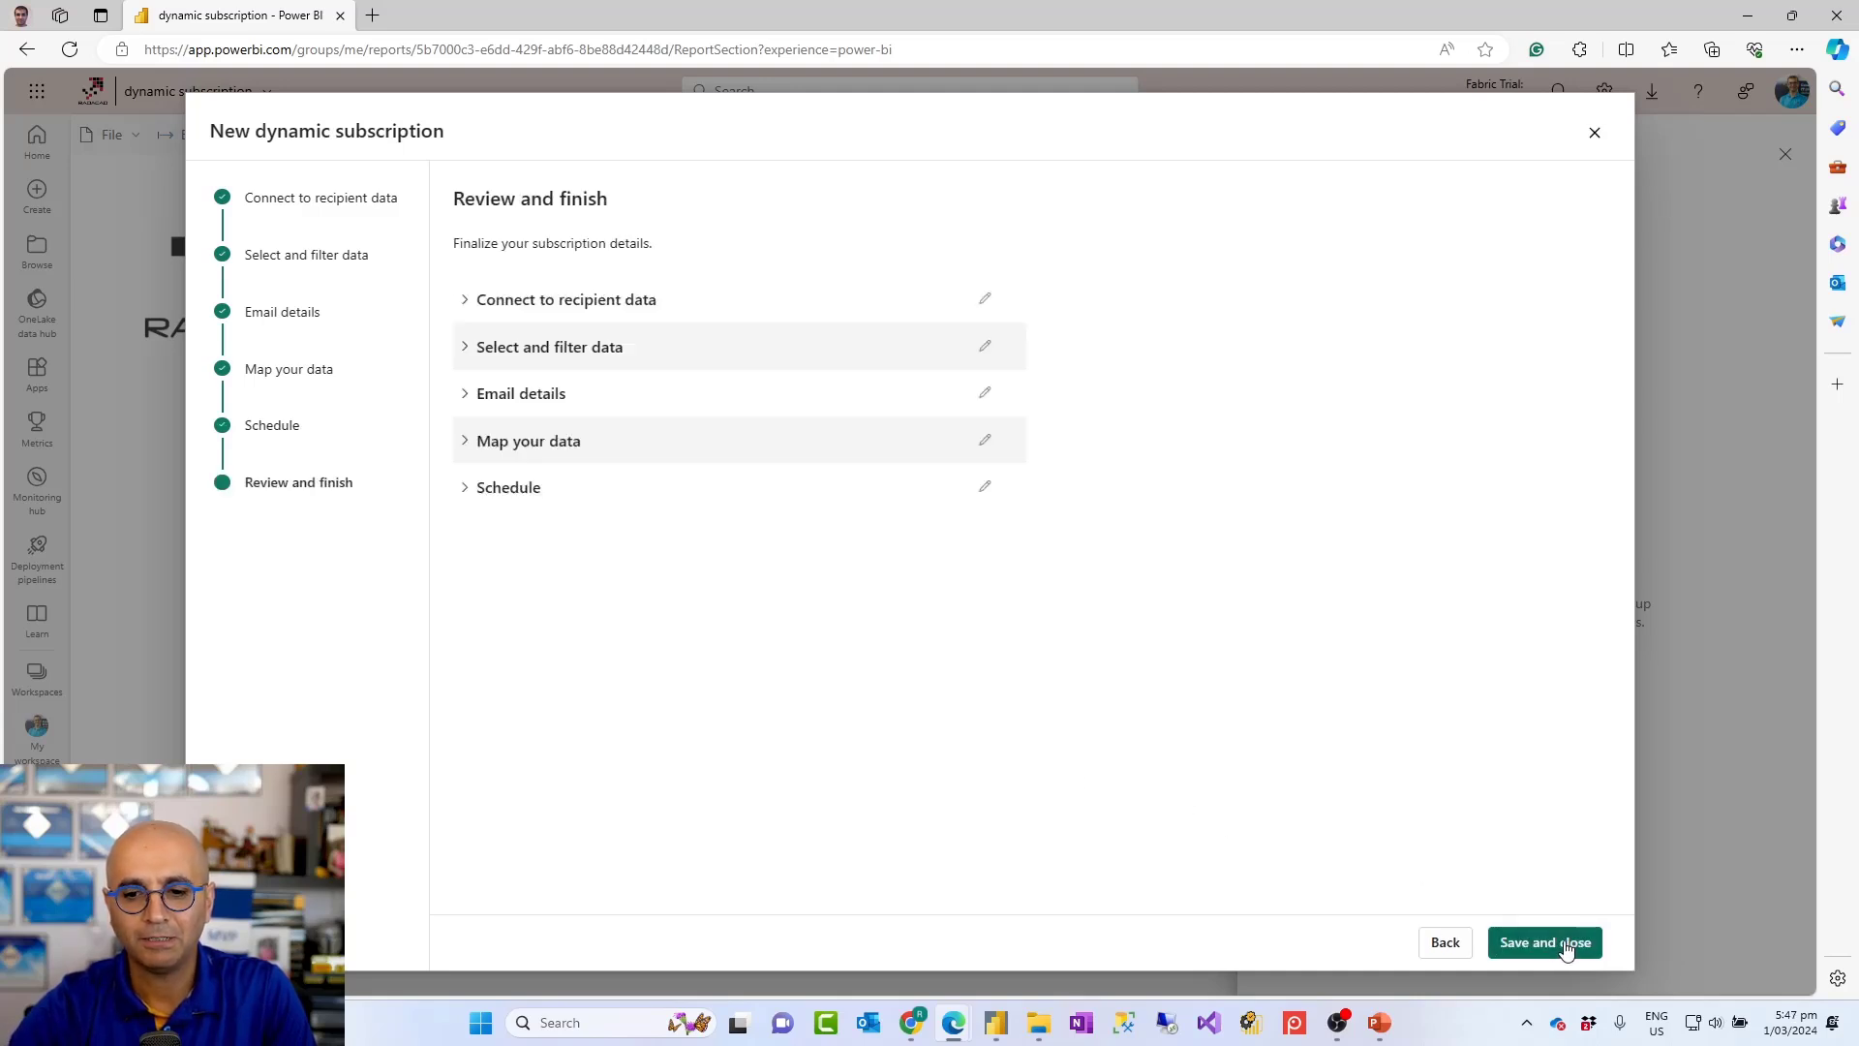
pyautogui.click(1546, 951)
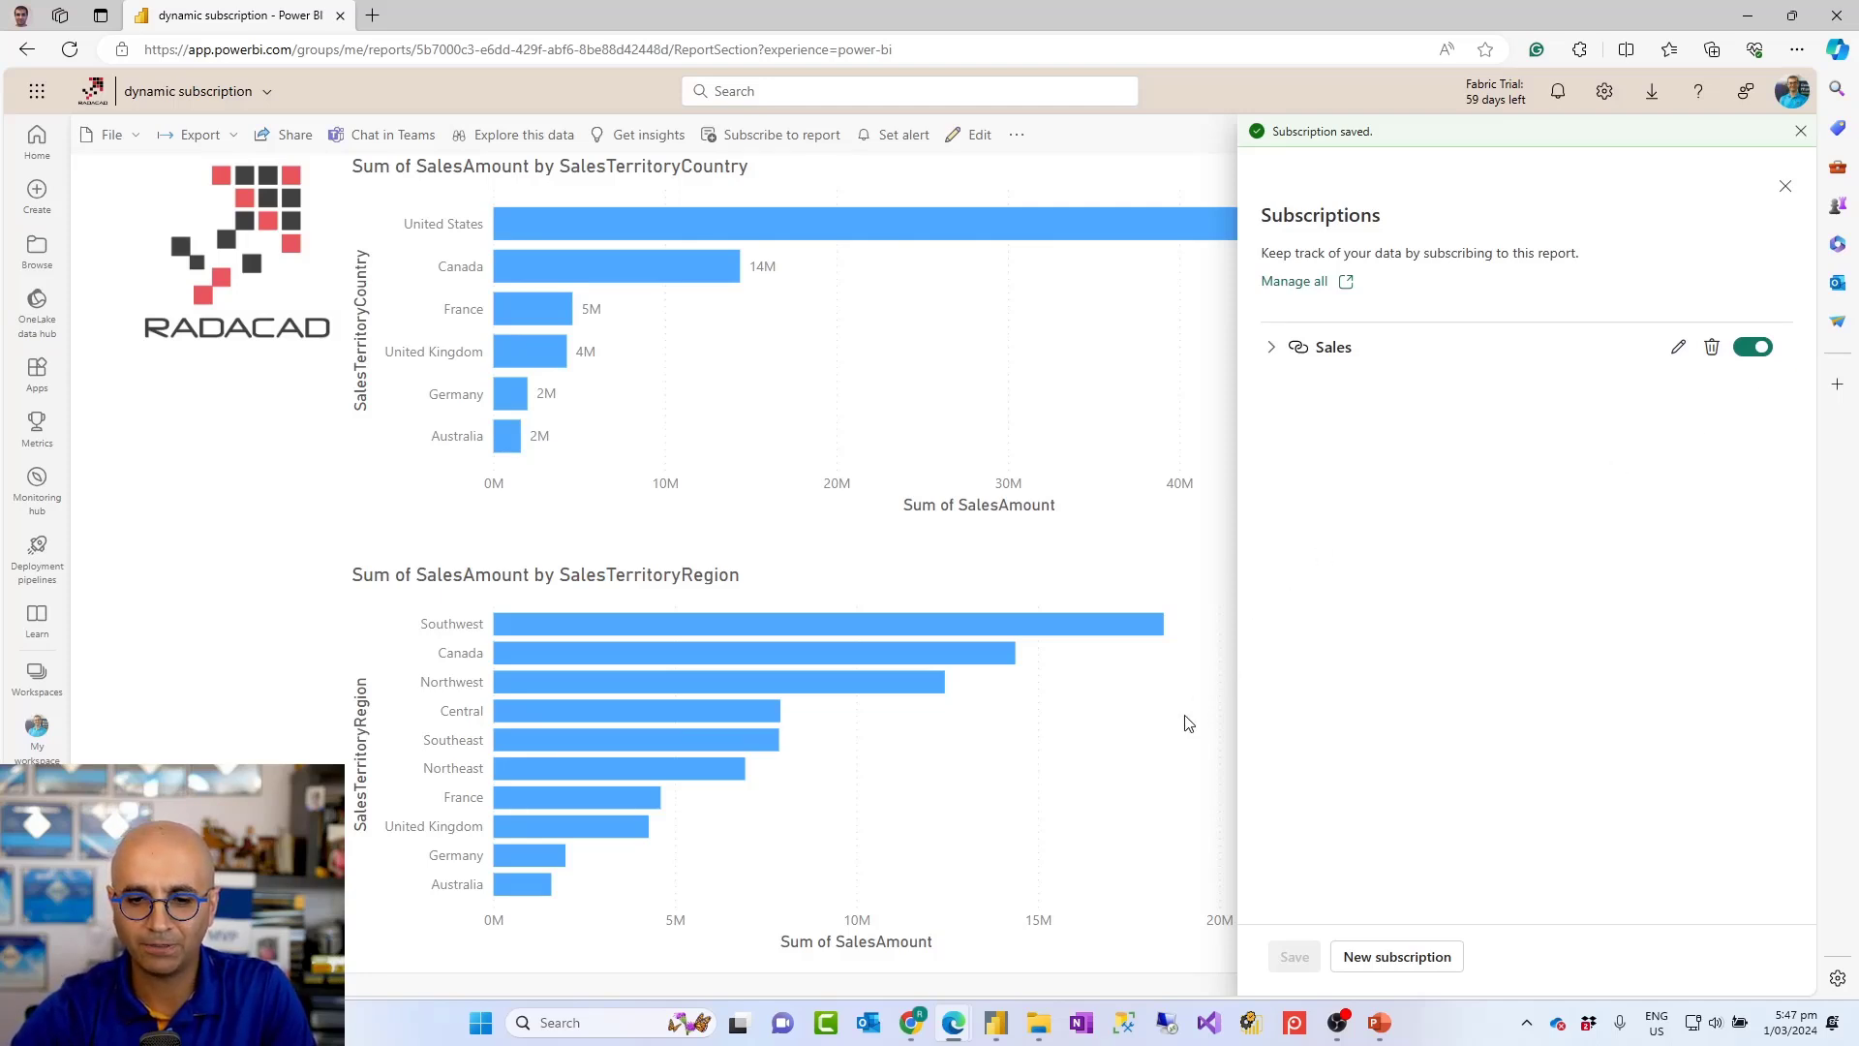
# Switch to the recipient's Outlook mailbox and examine the United States subscription email with its Sales report preview
pyautogui.moveTo(954, 1034)
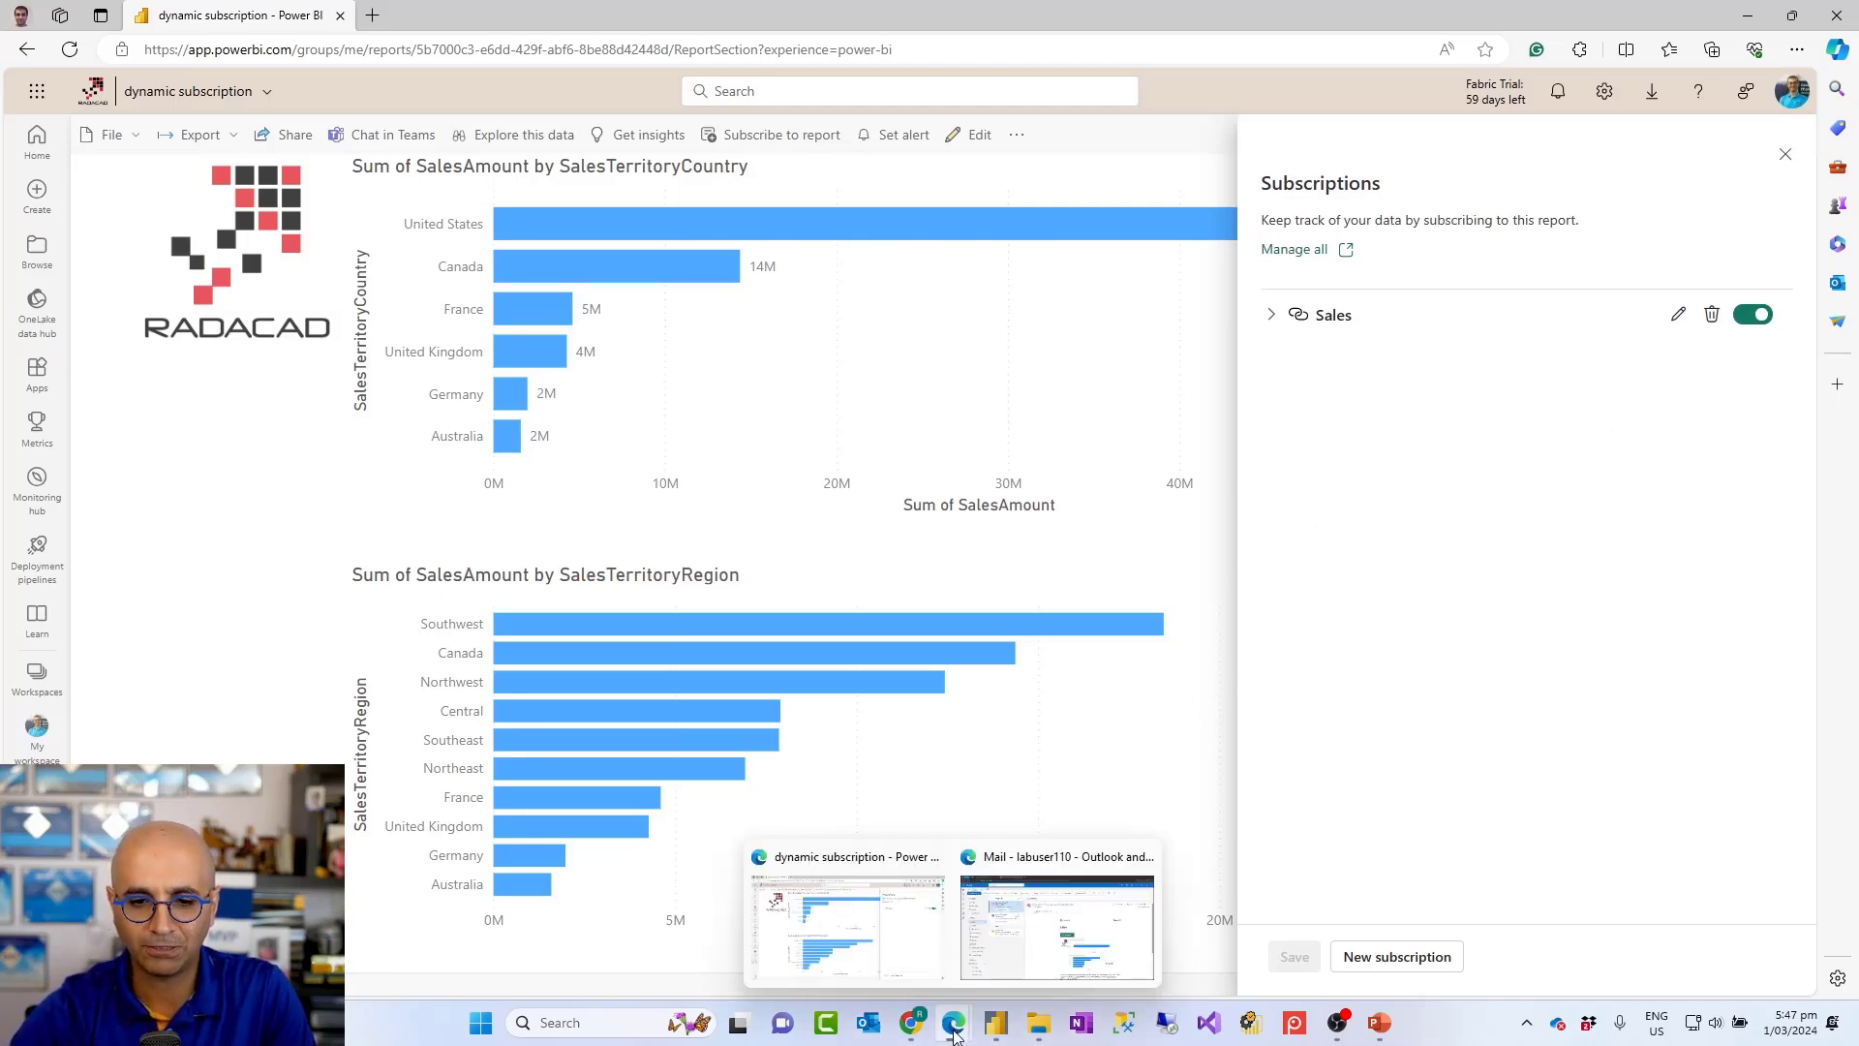
pyautogui.click(1002, 961)
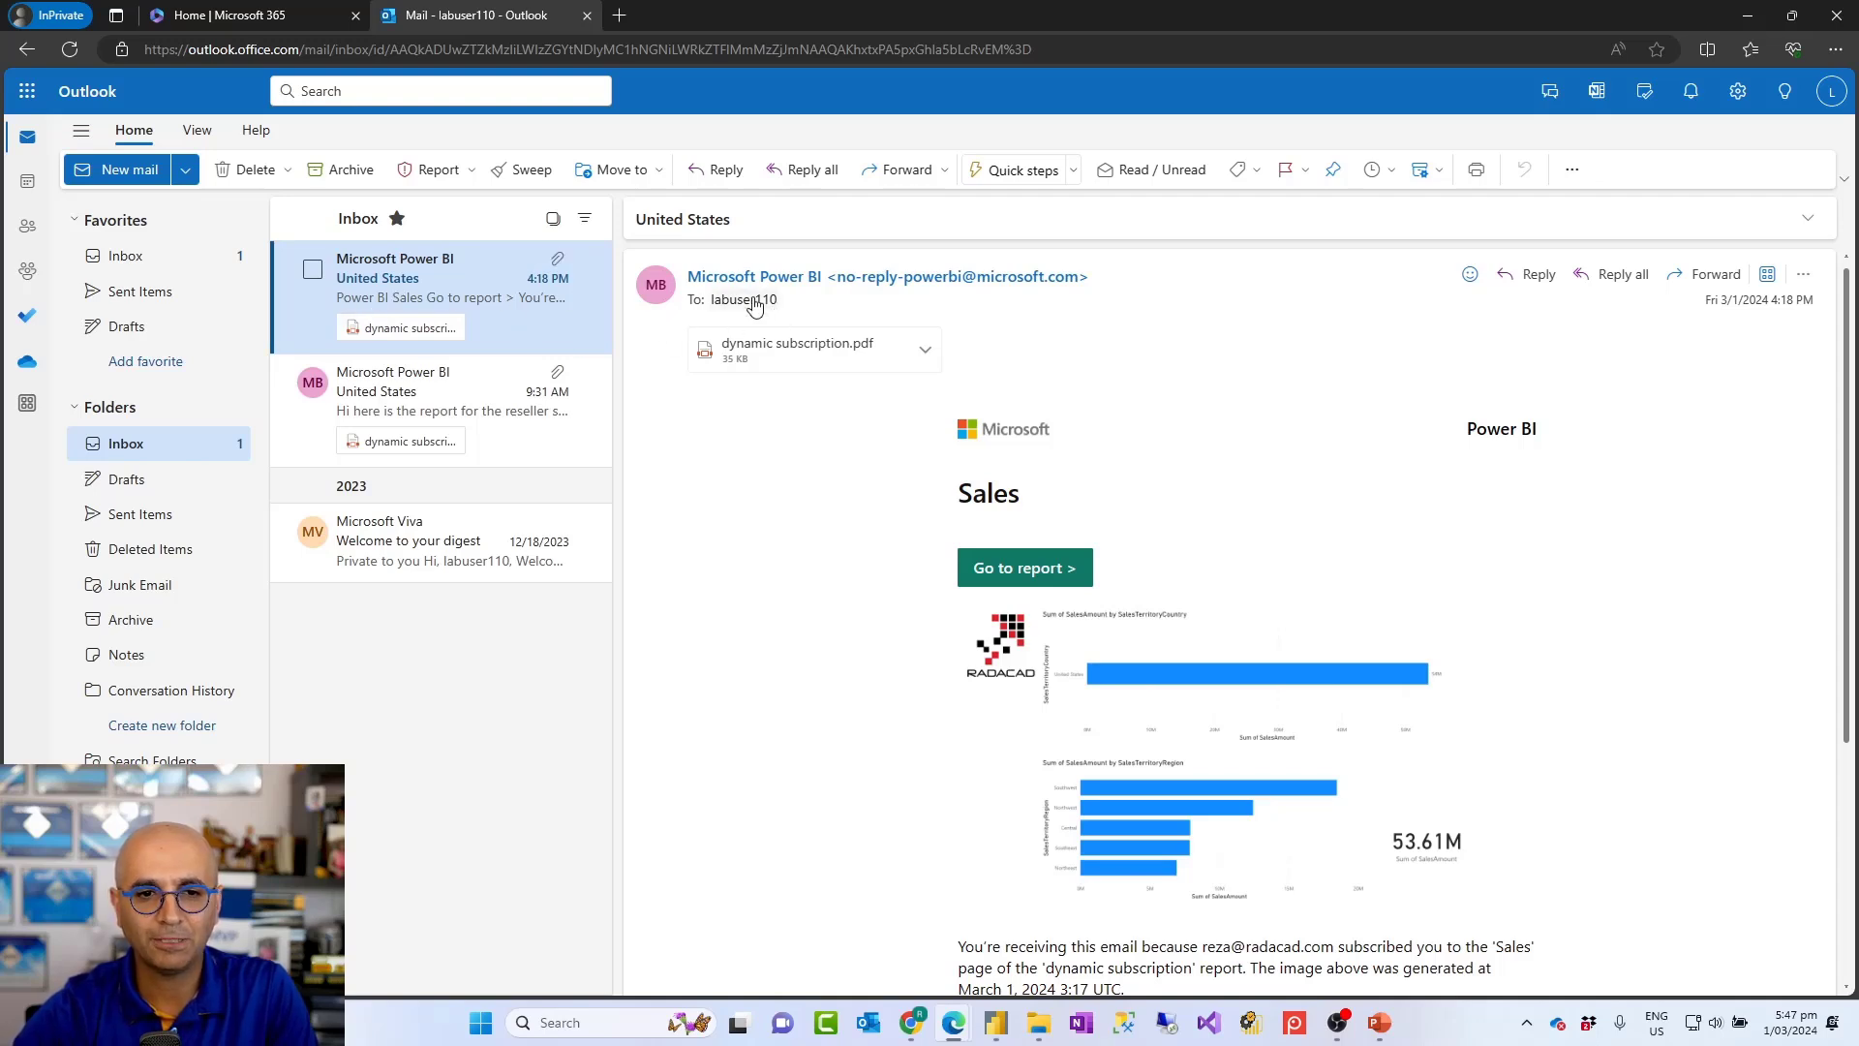
pyautogui.moveTo(755, 308)
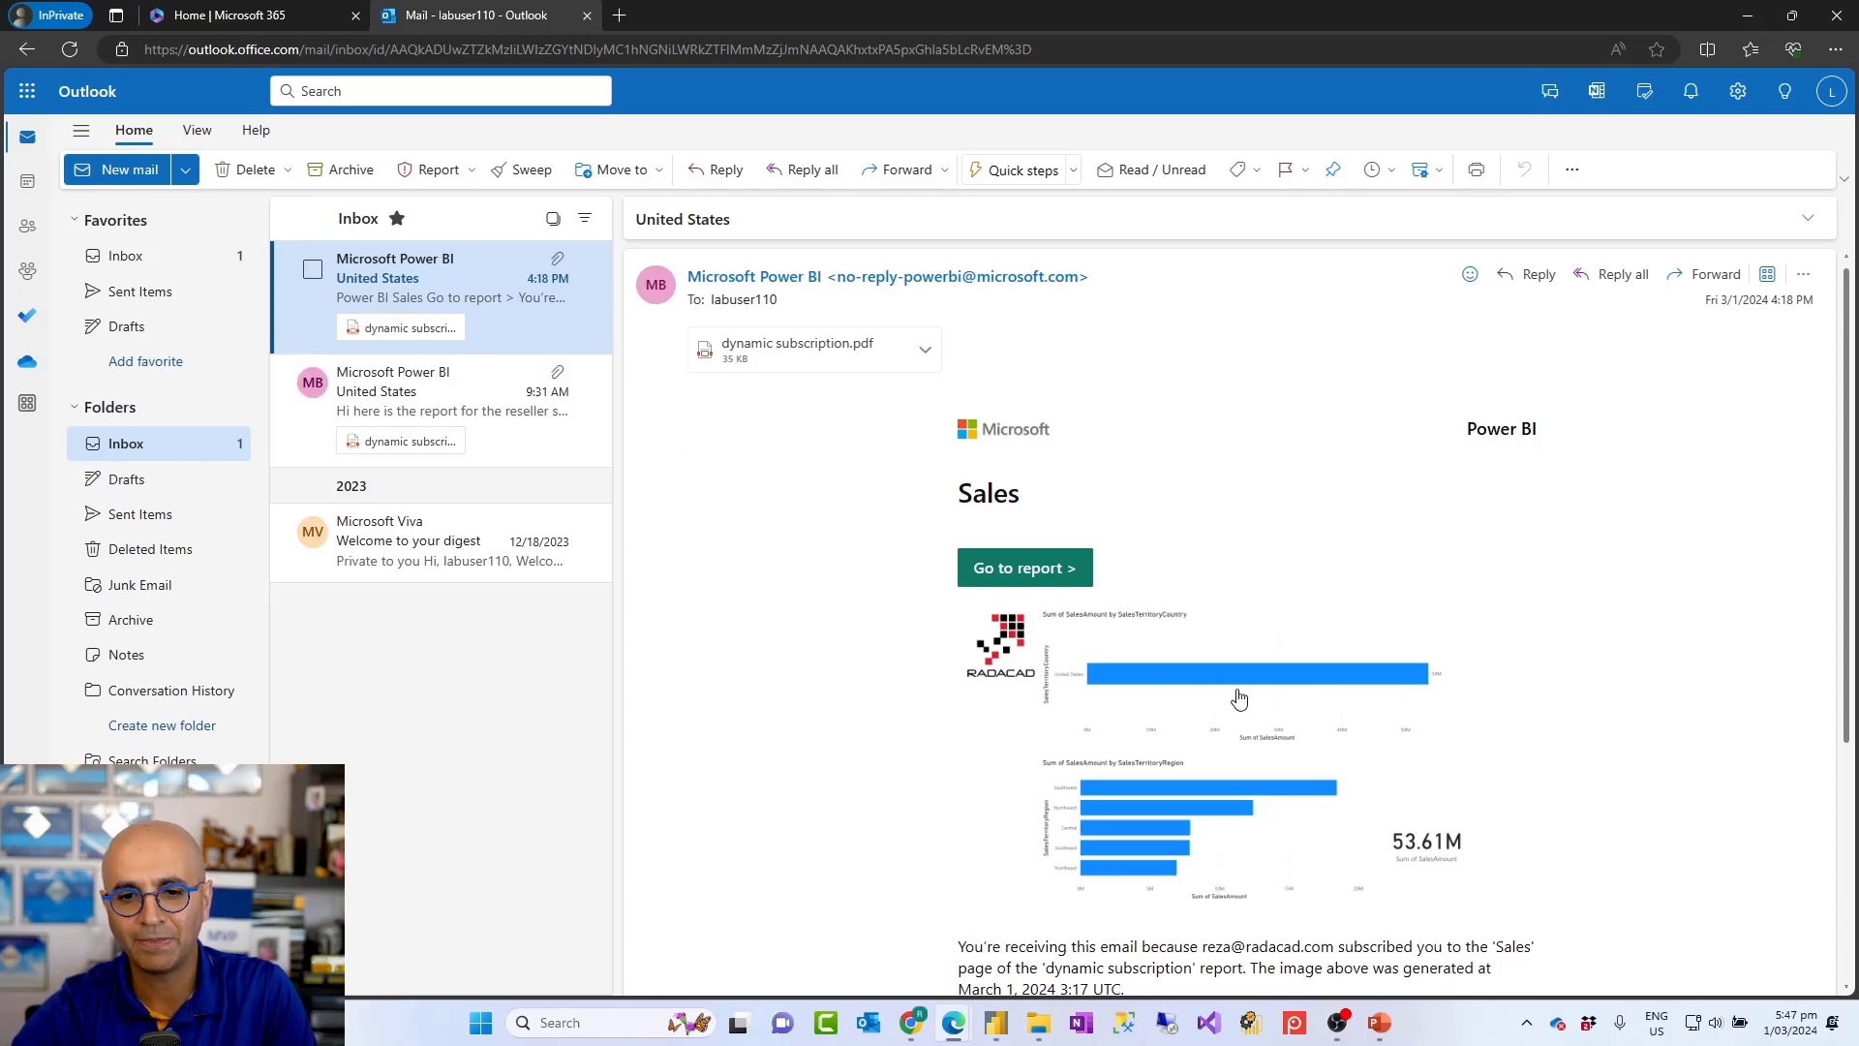
pyautogui.scroll(-3, 1240, 687)
pyautogui.scroll(3, 1152, 523)
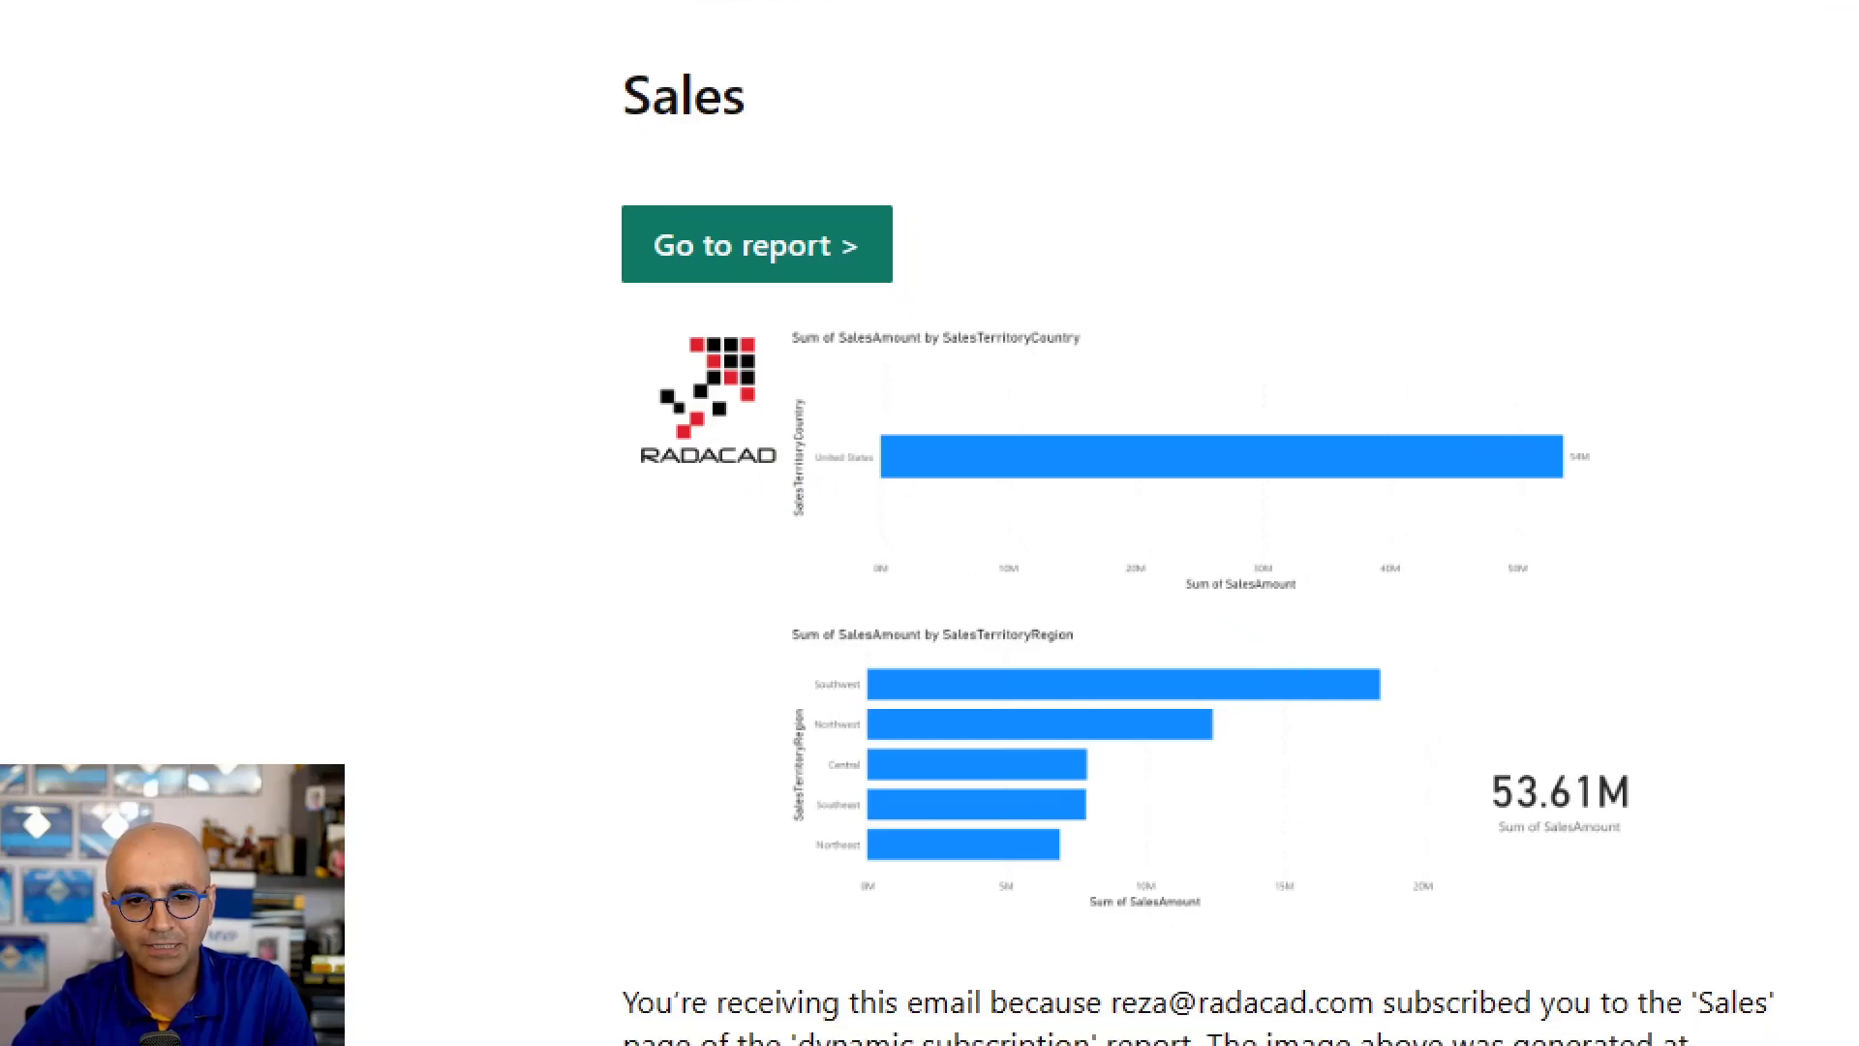
pyautogui.moveTo(804, 424); pyautogui.dragTo(887, 485)
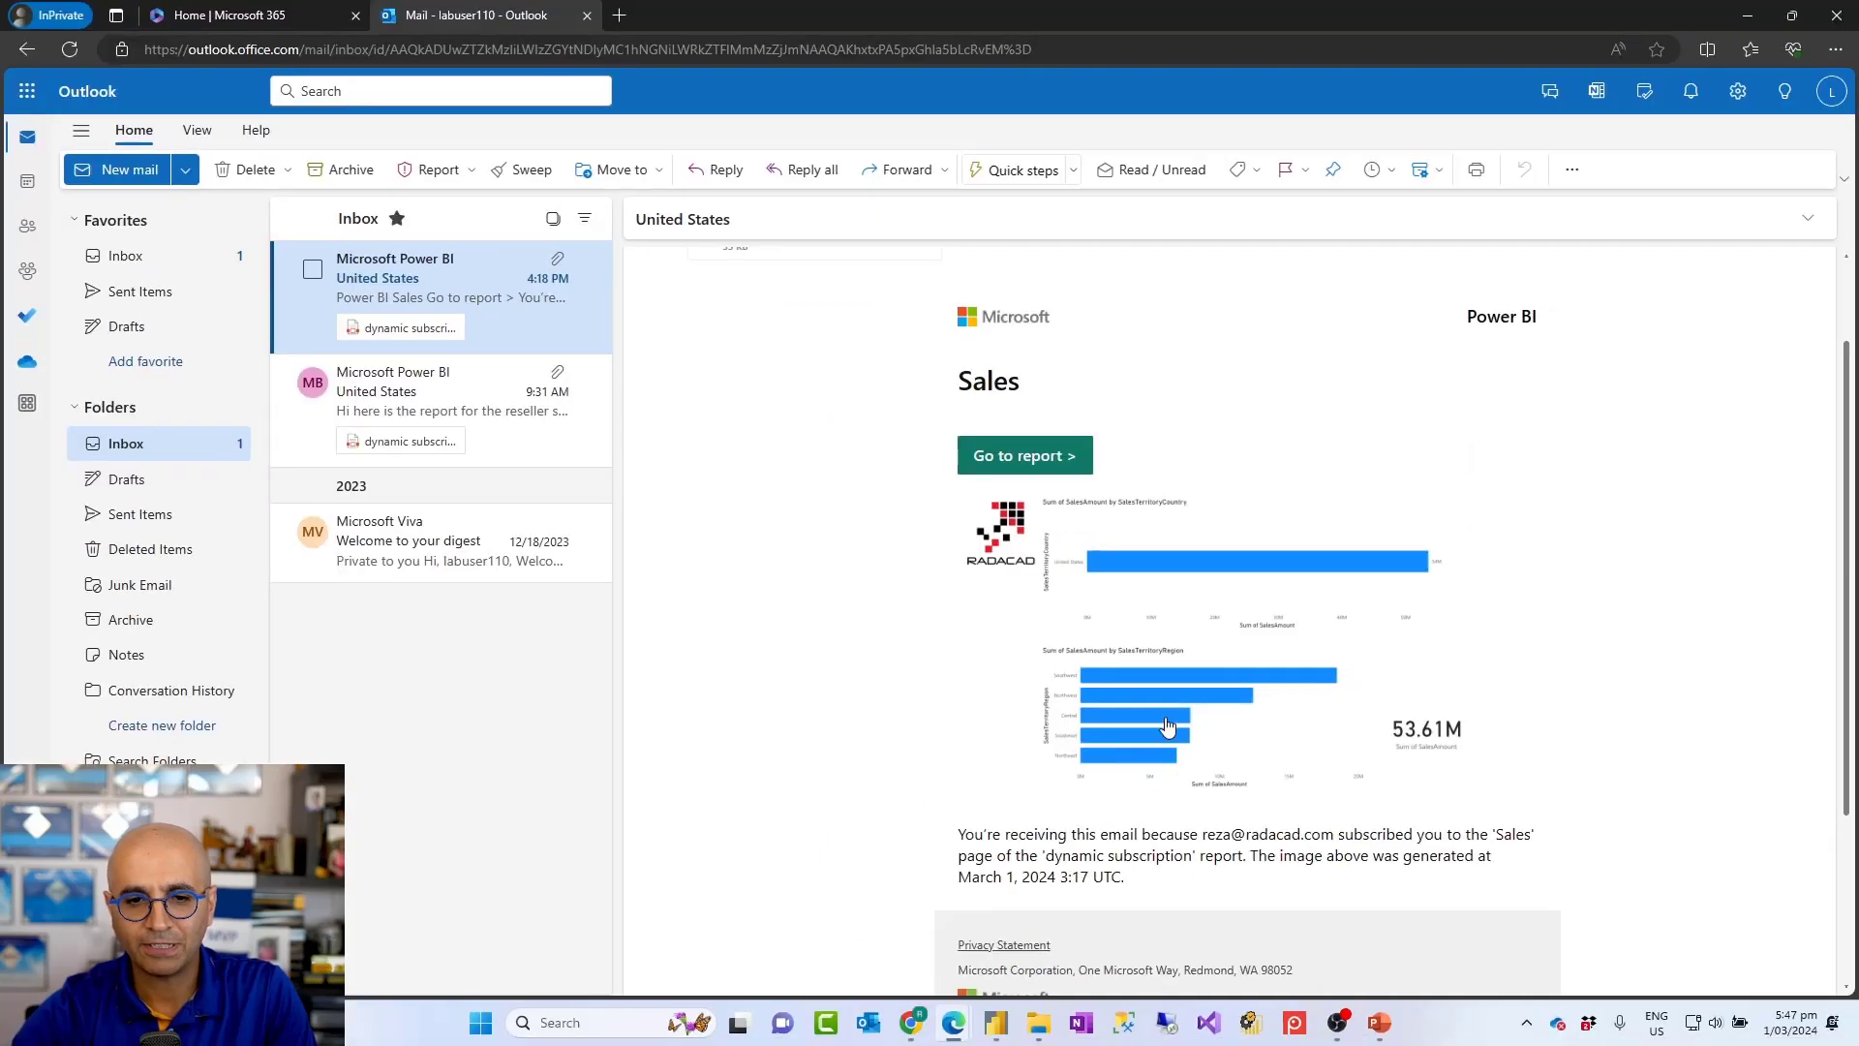
pyautogui.scroll(2, 857, 499)
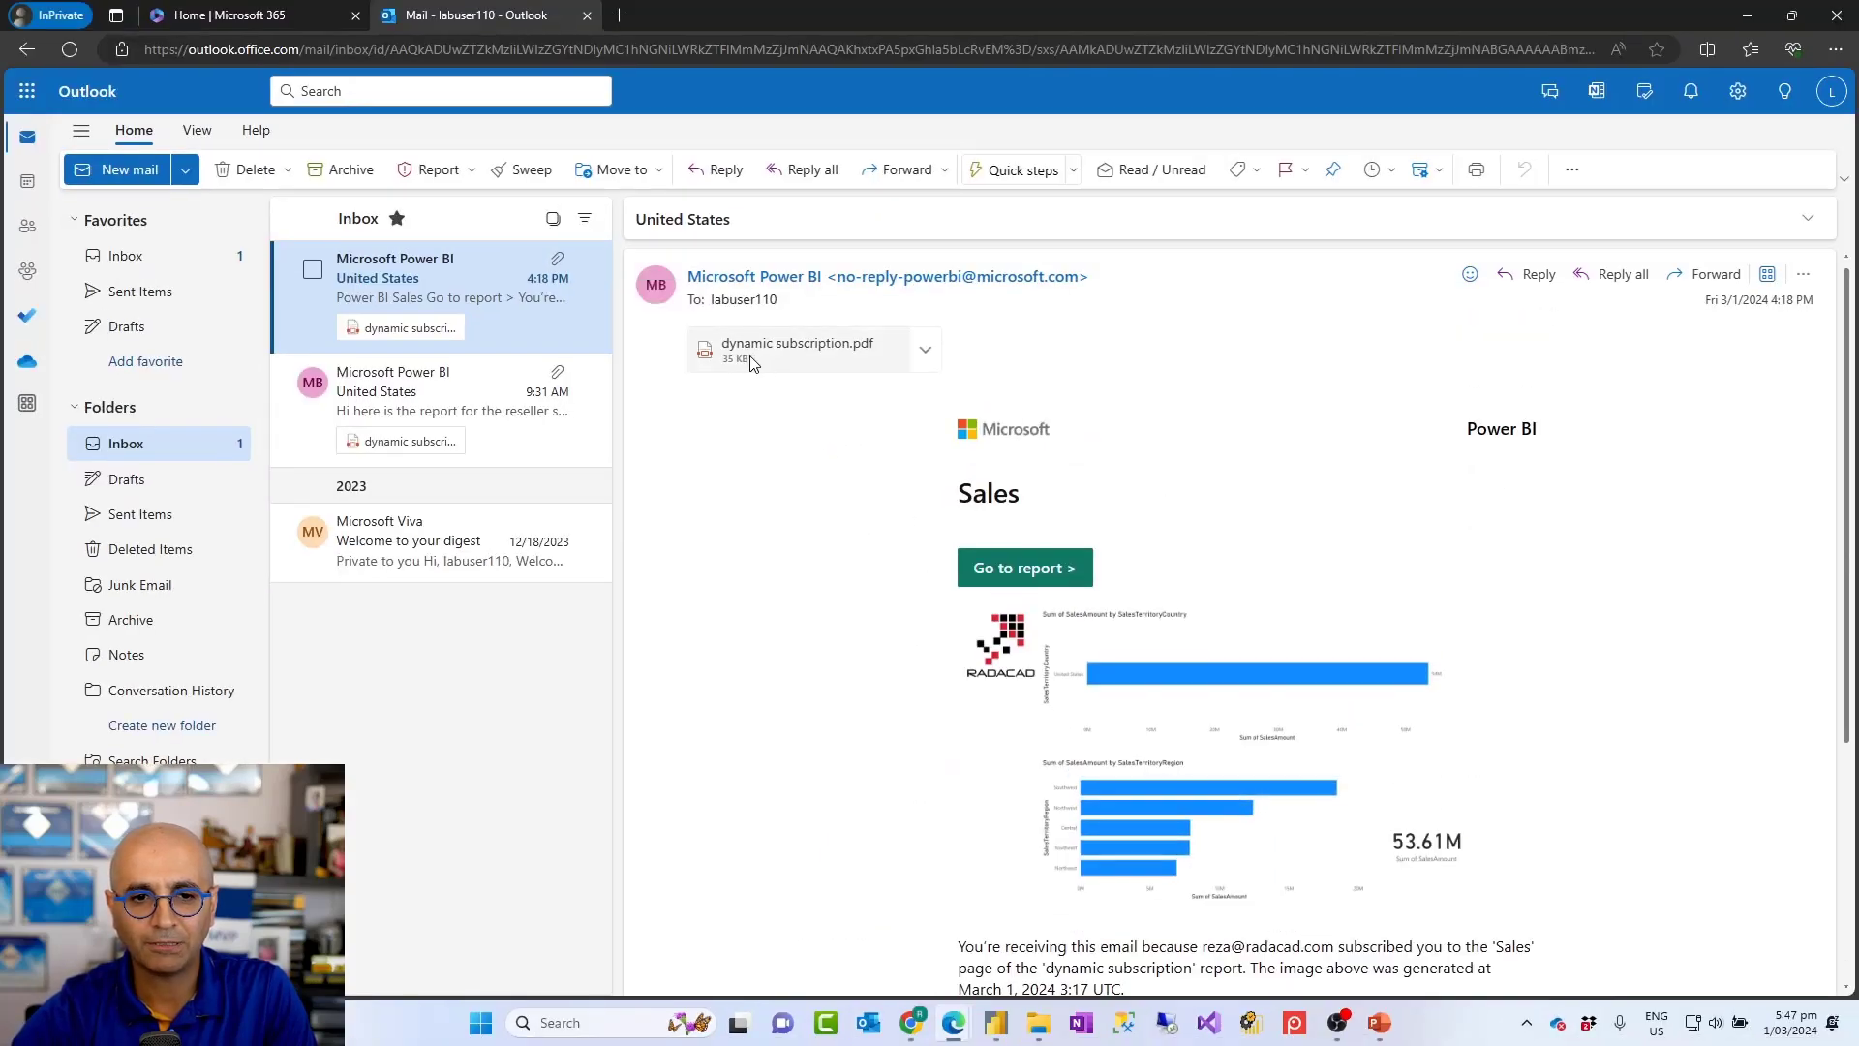
# Download the email's dynamic subscription.pdf attachment and open it to view the full report
pyautogui.click(753, 364)
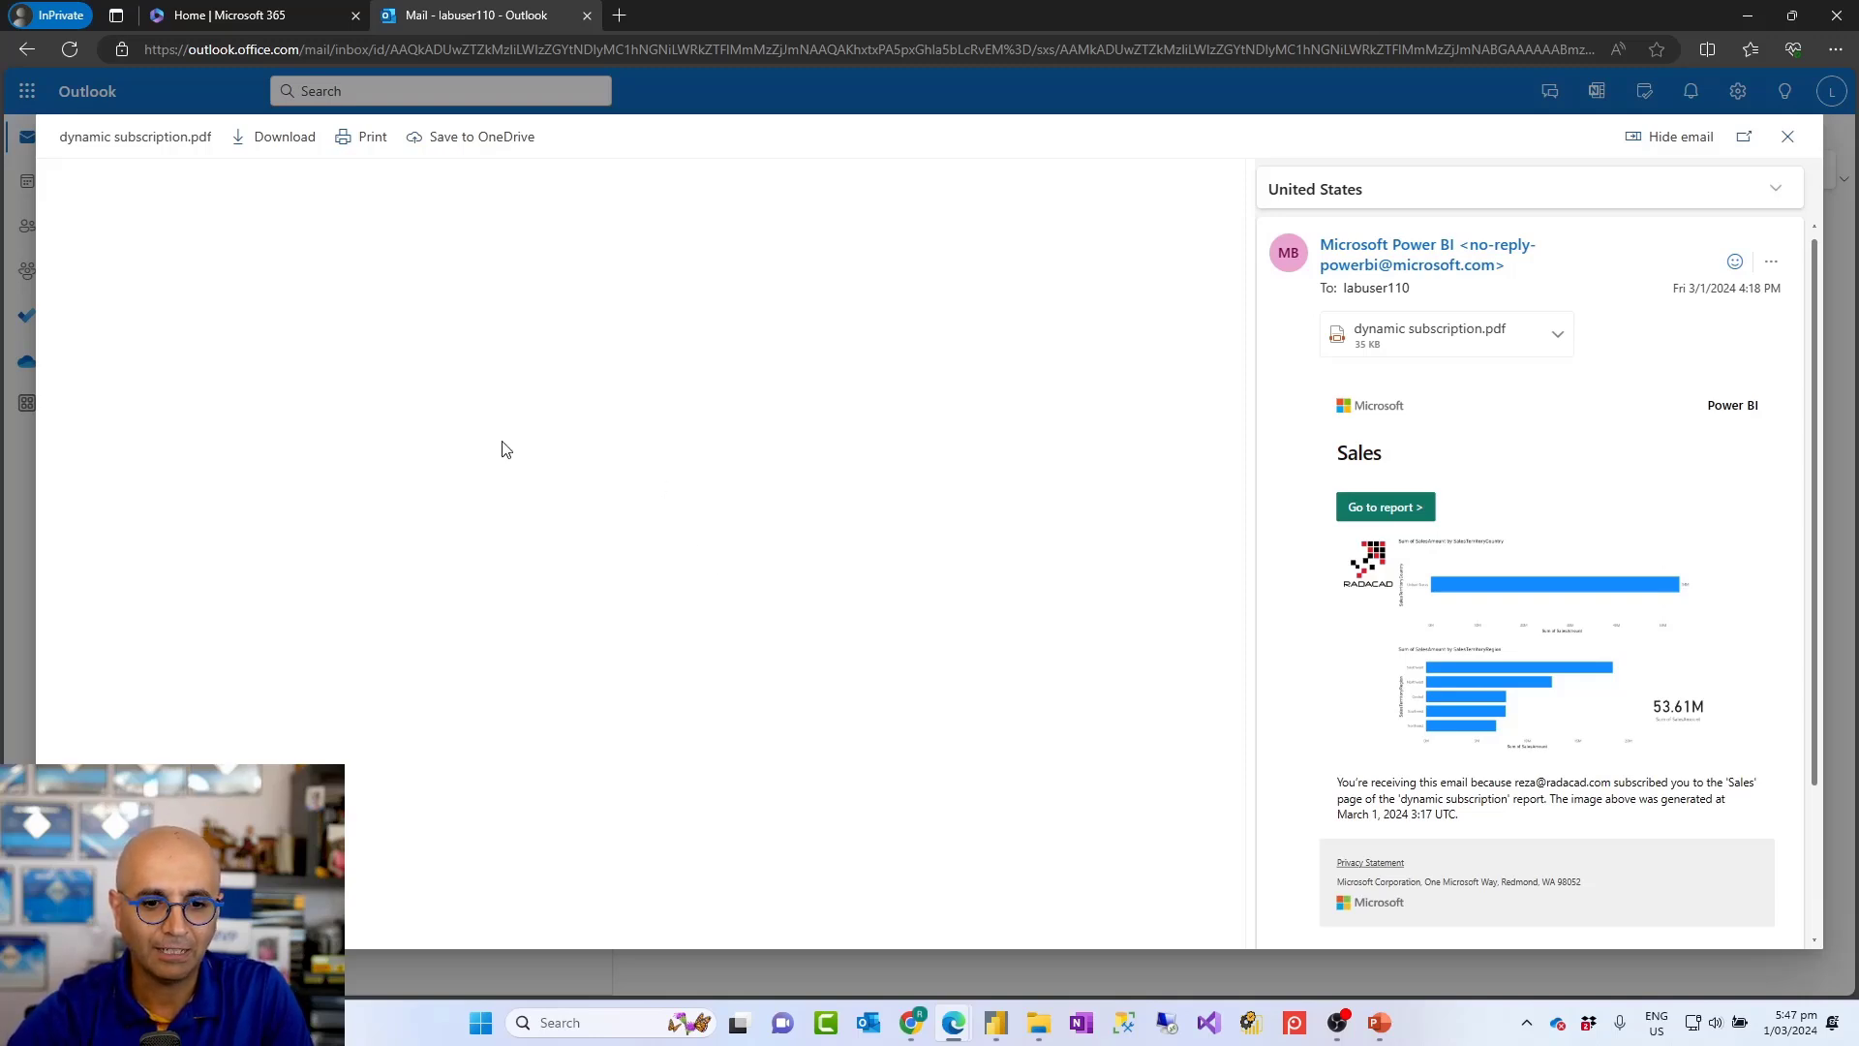
pyautogui.scroll(-2, 1762, 518)
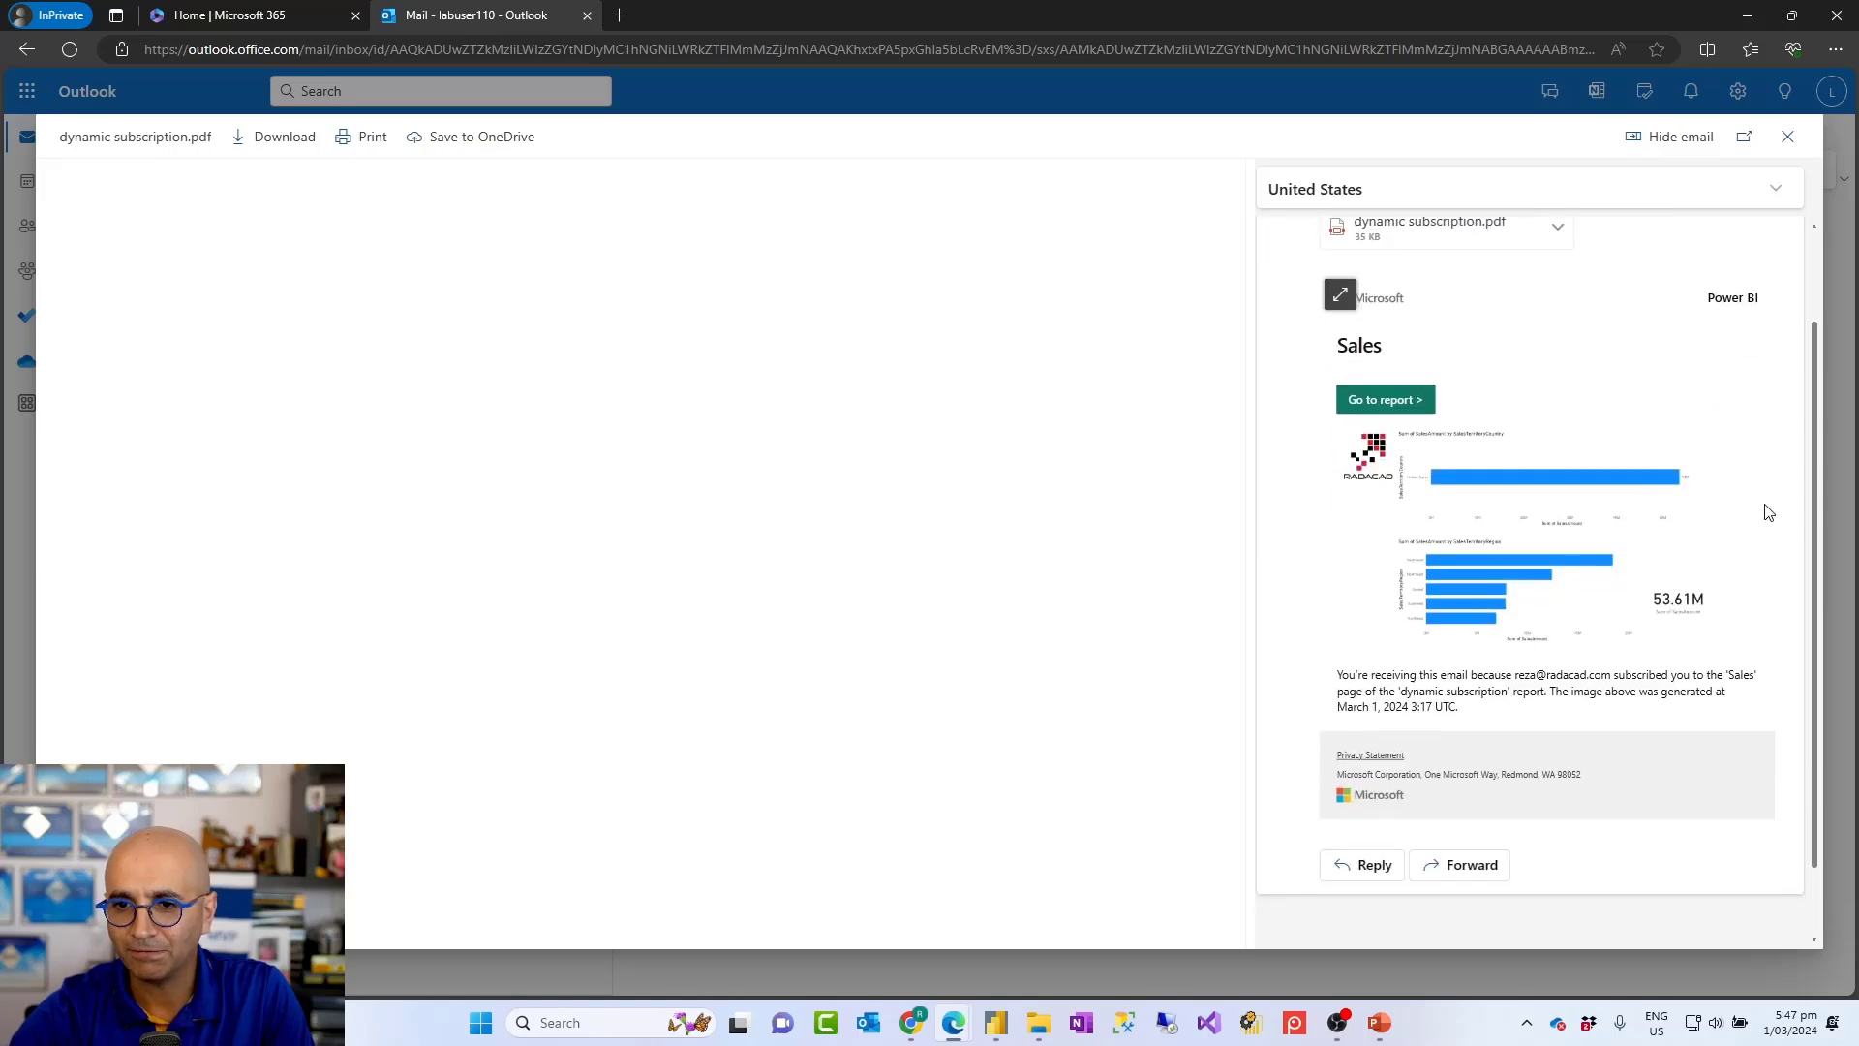
pyautogui.scroll(1, 1762, 523)
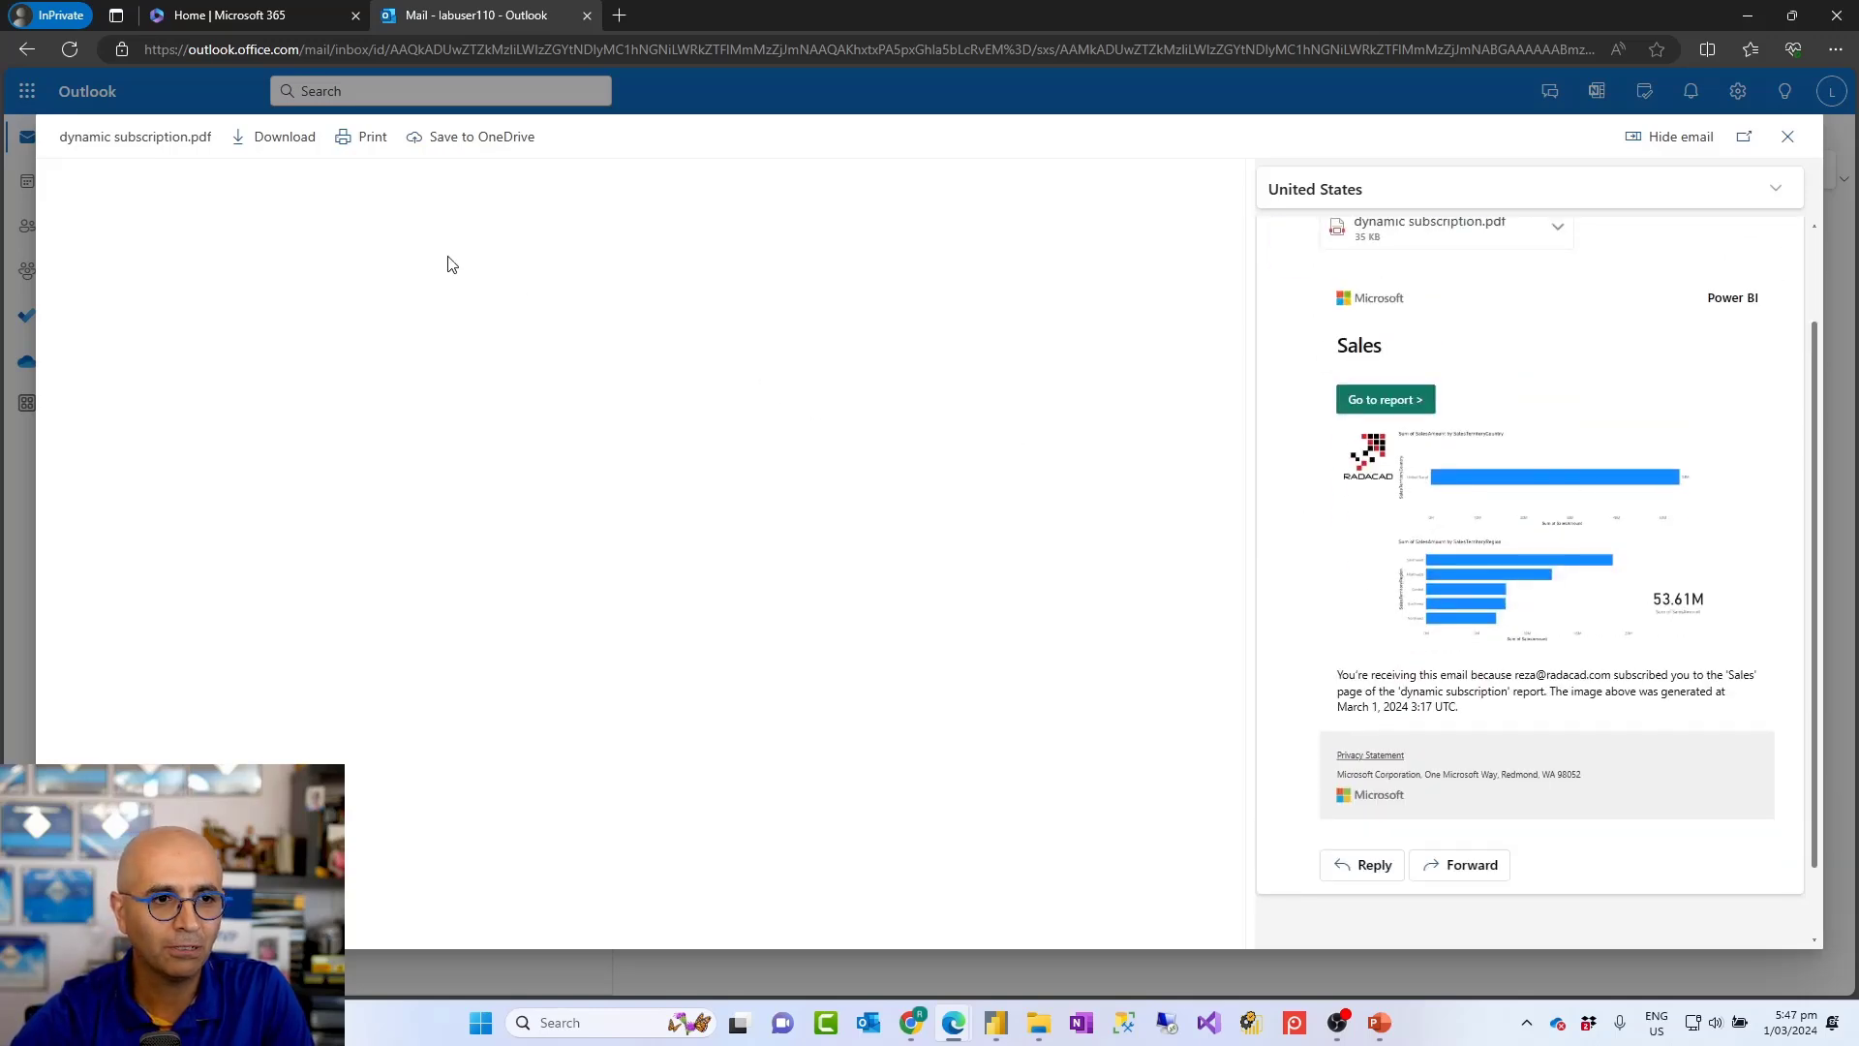
pyautogui.click(274, 137)
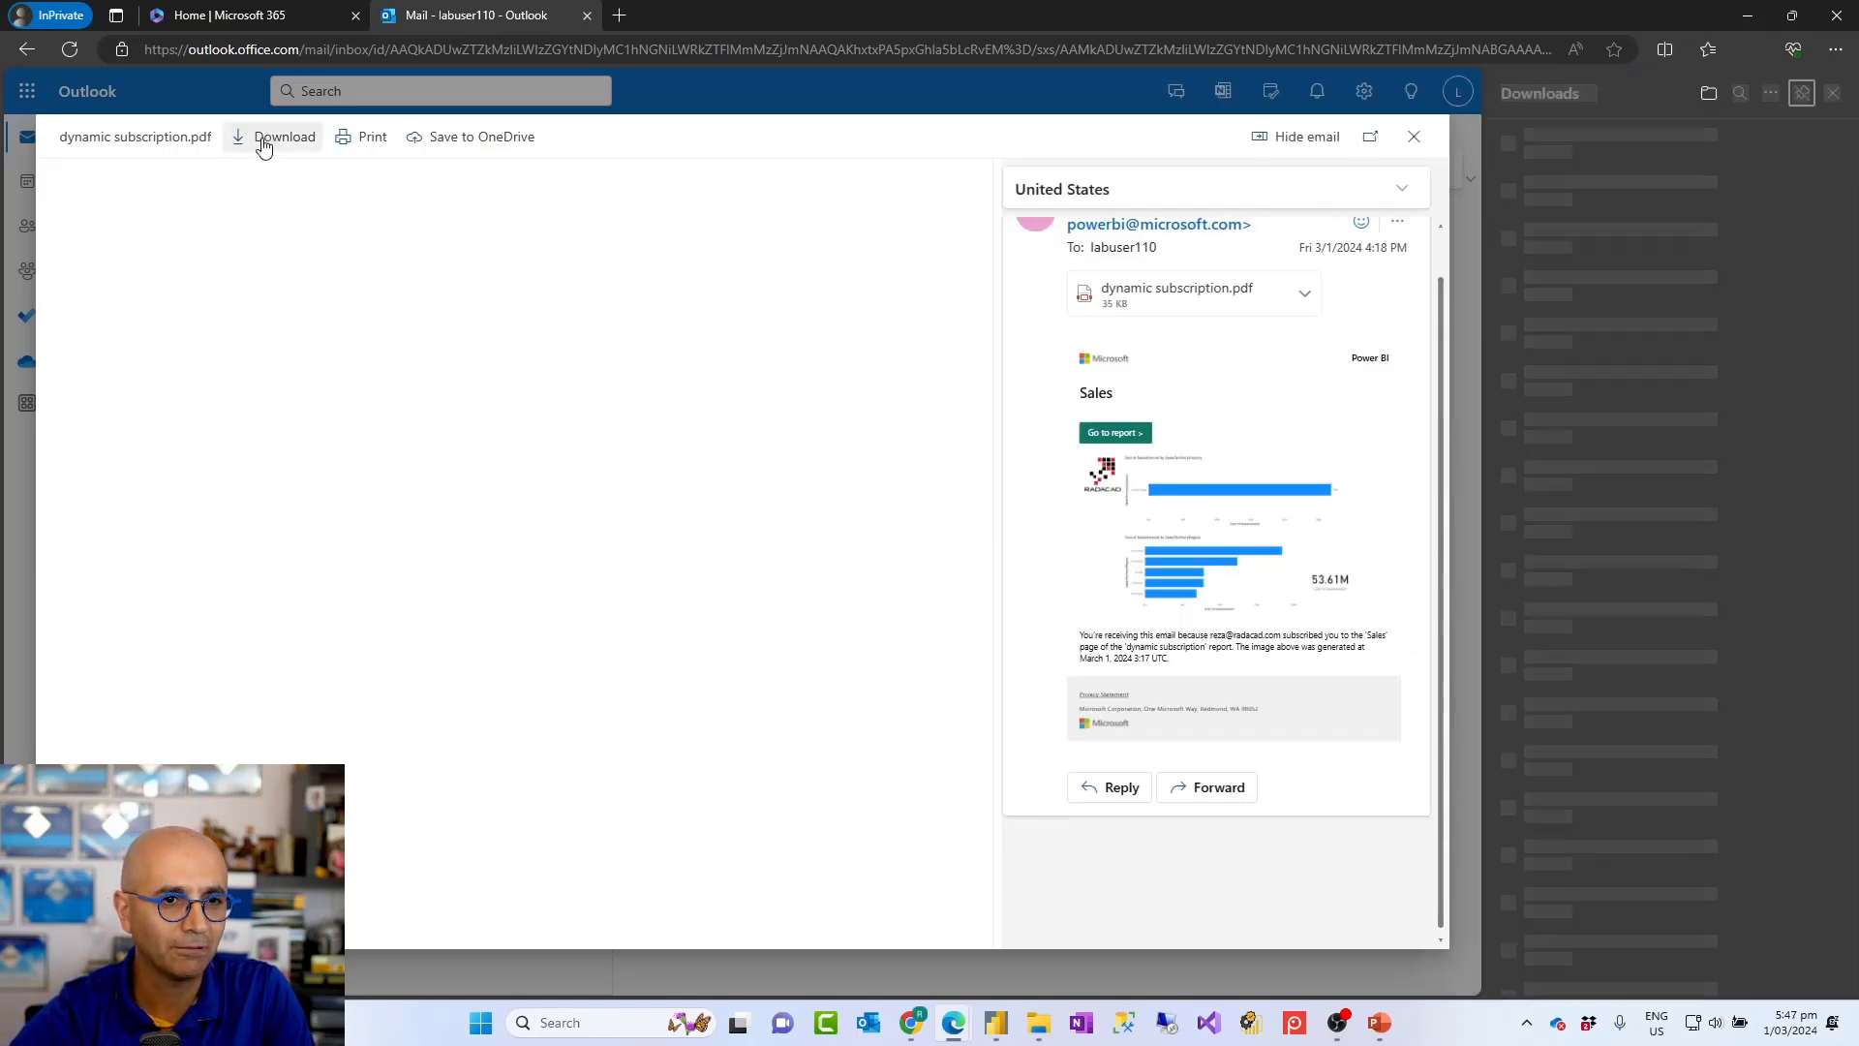
pyautogui.click(1543, 153)
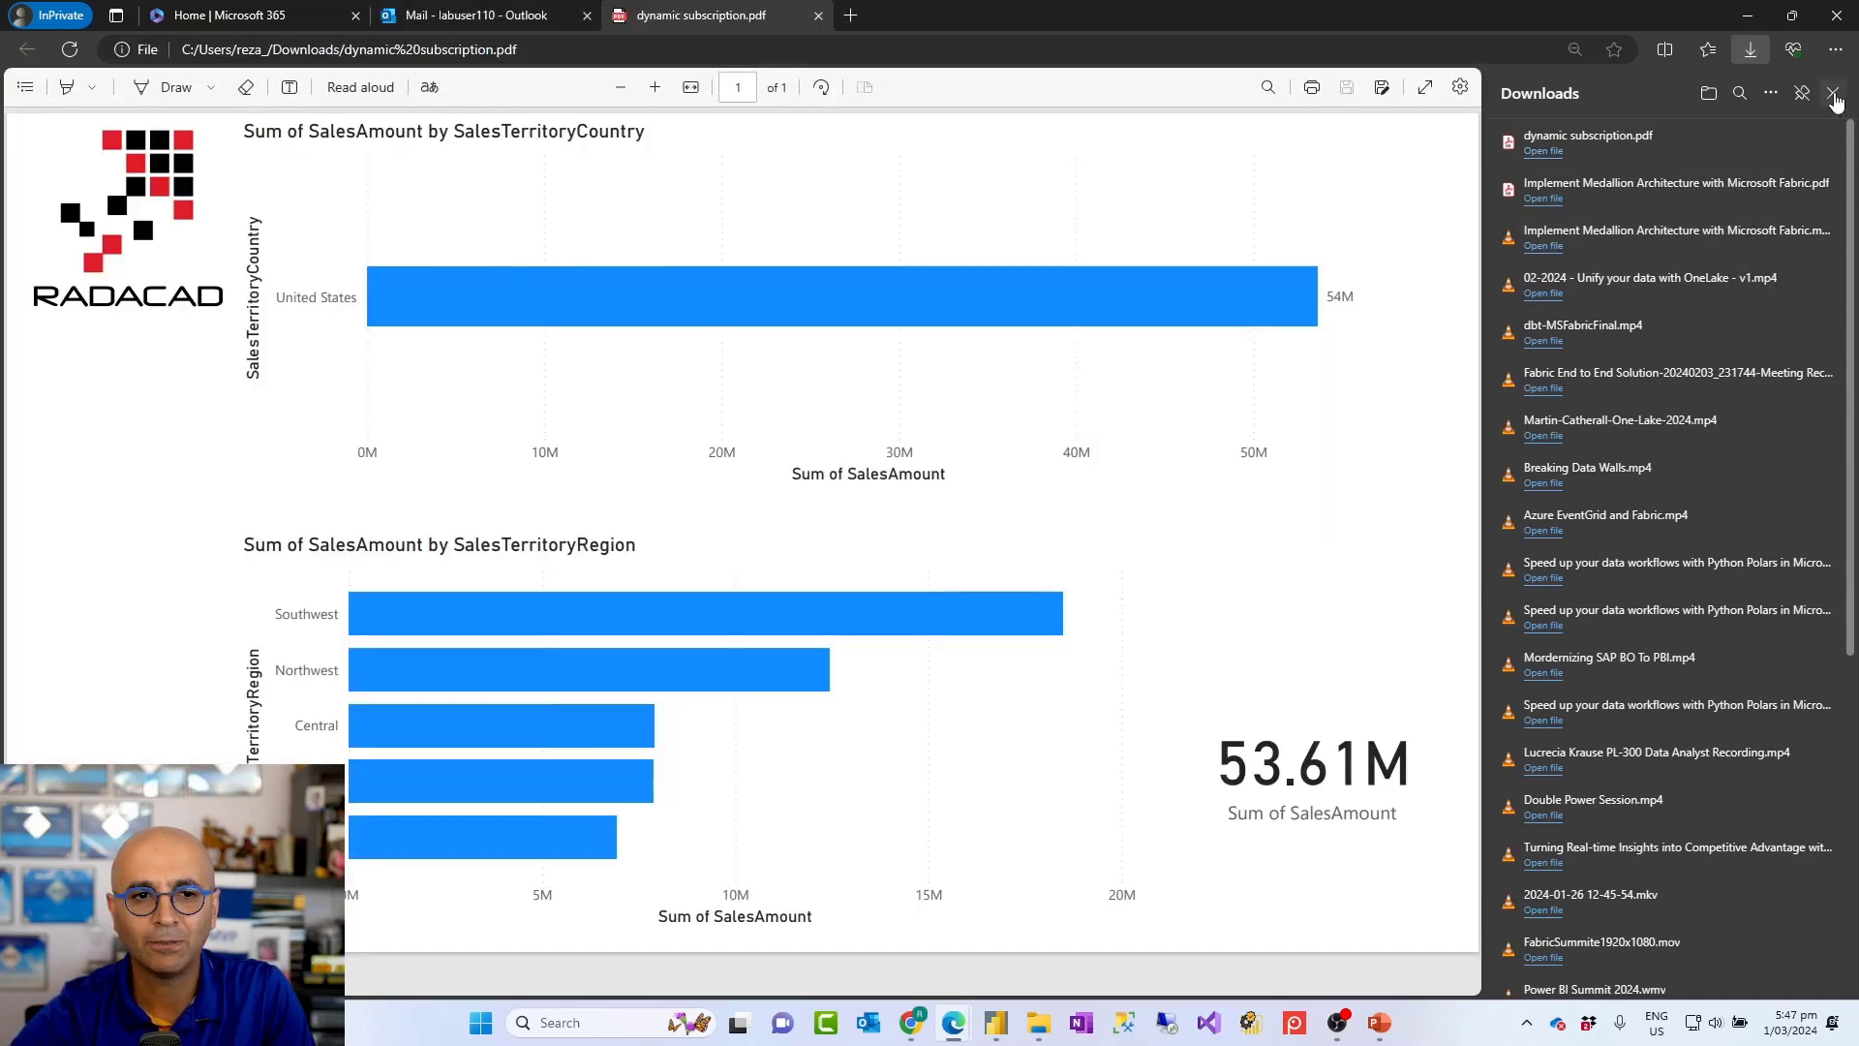
pyautogui.click(1833, 94)
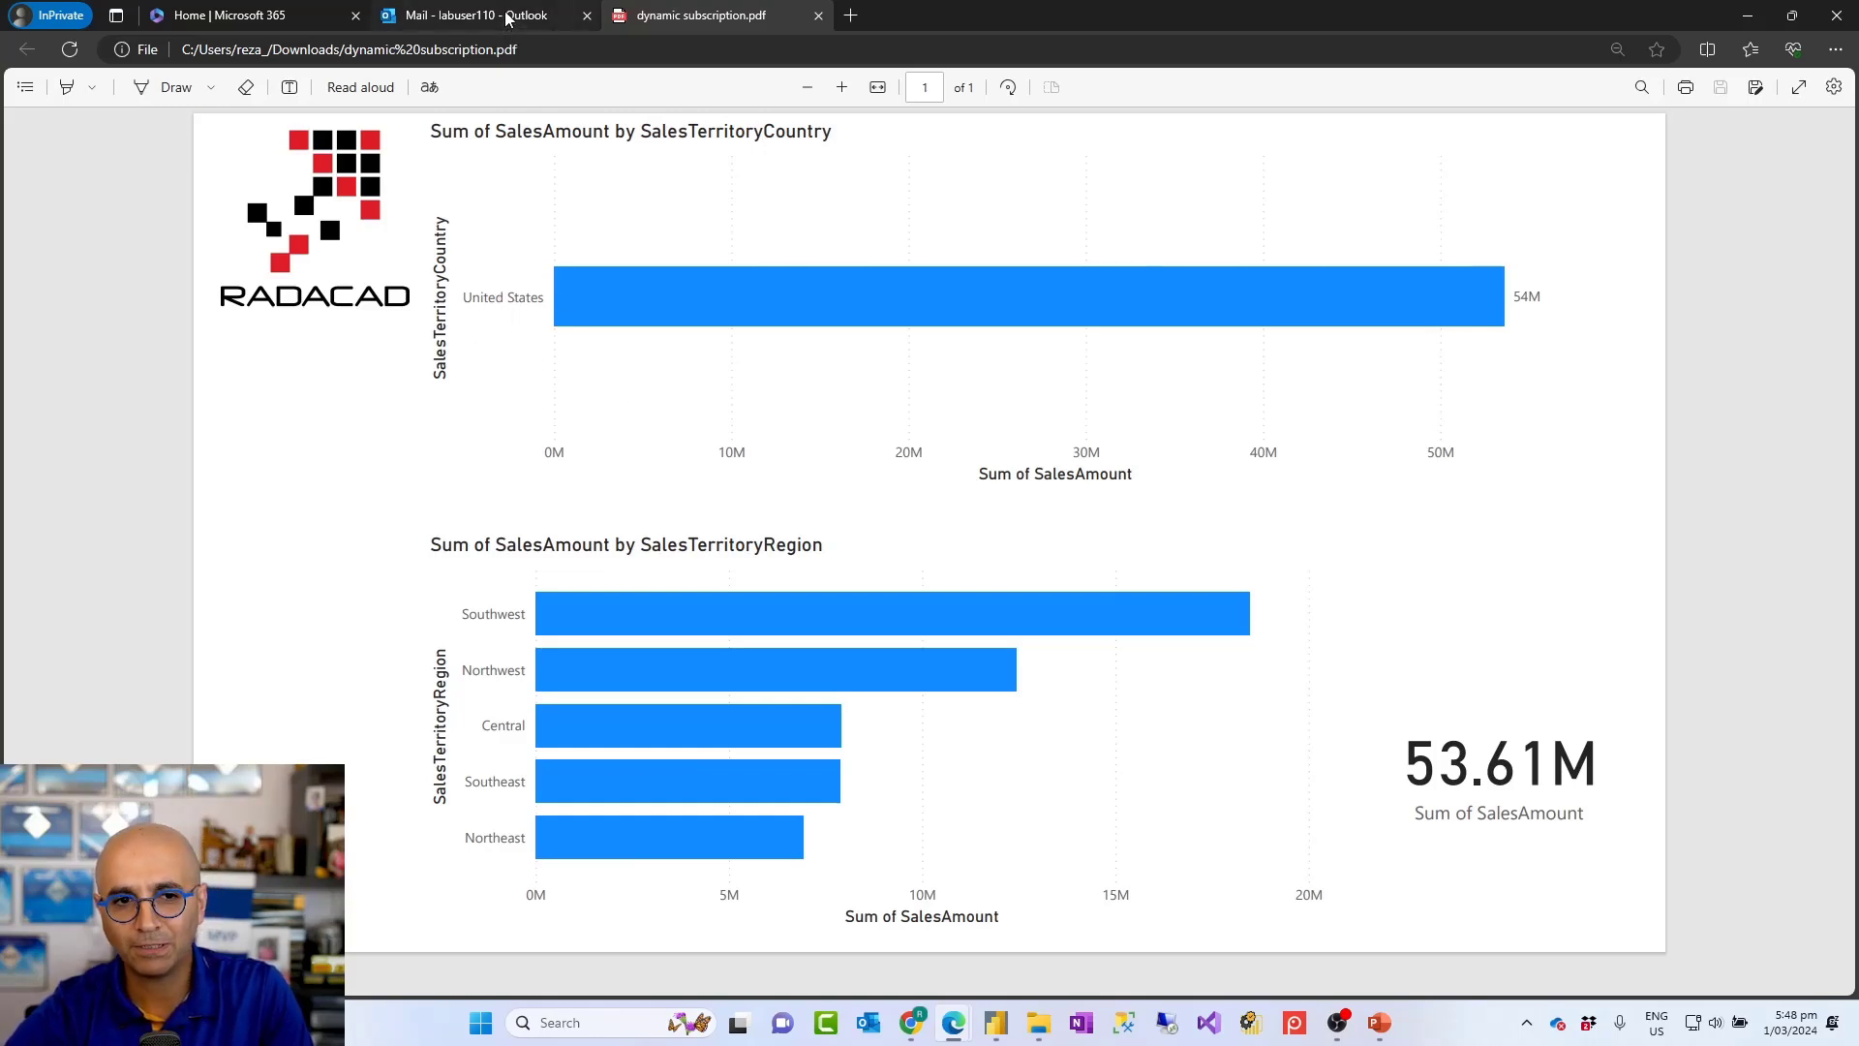
# Return to the email to close its attachment preview, and switch back to the Power BI report
pyautogui.moveTo(506, 18)
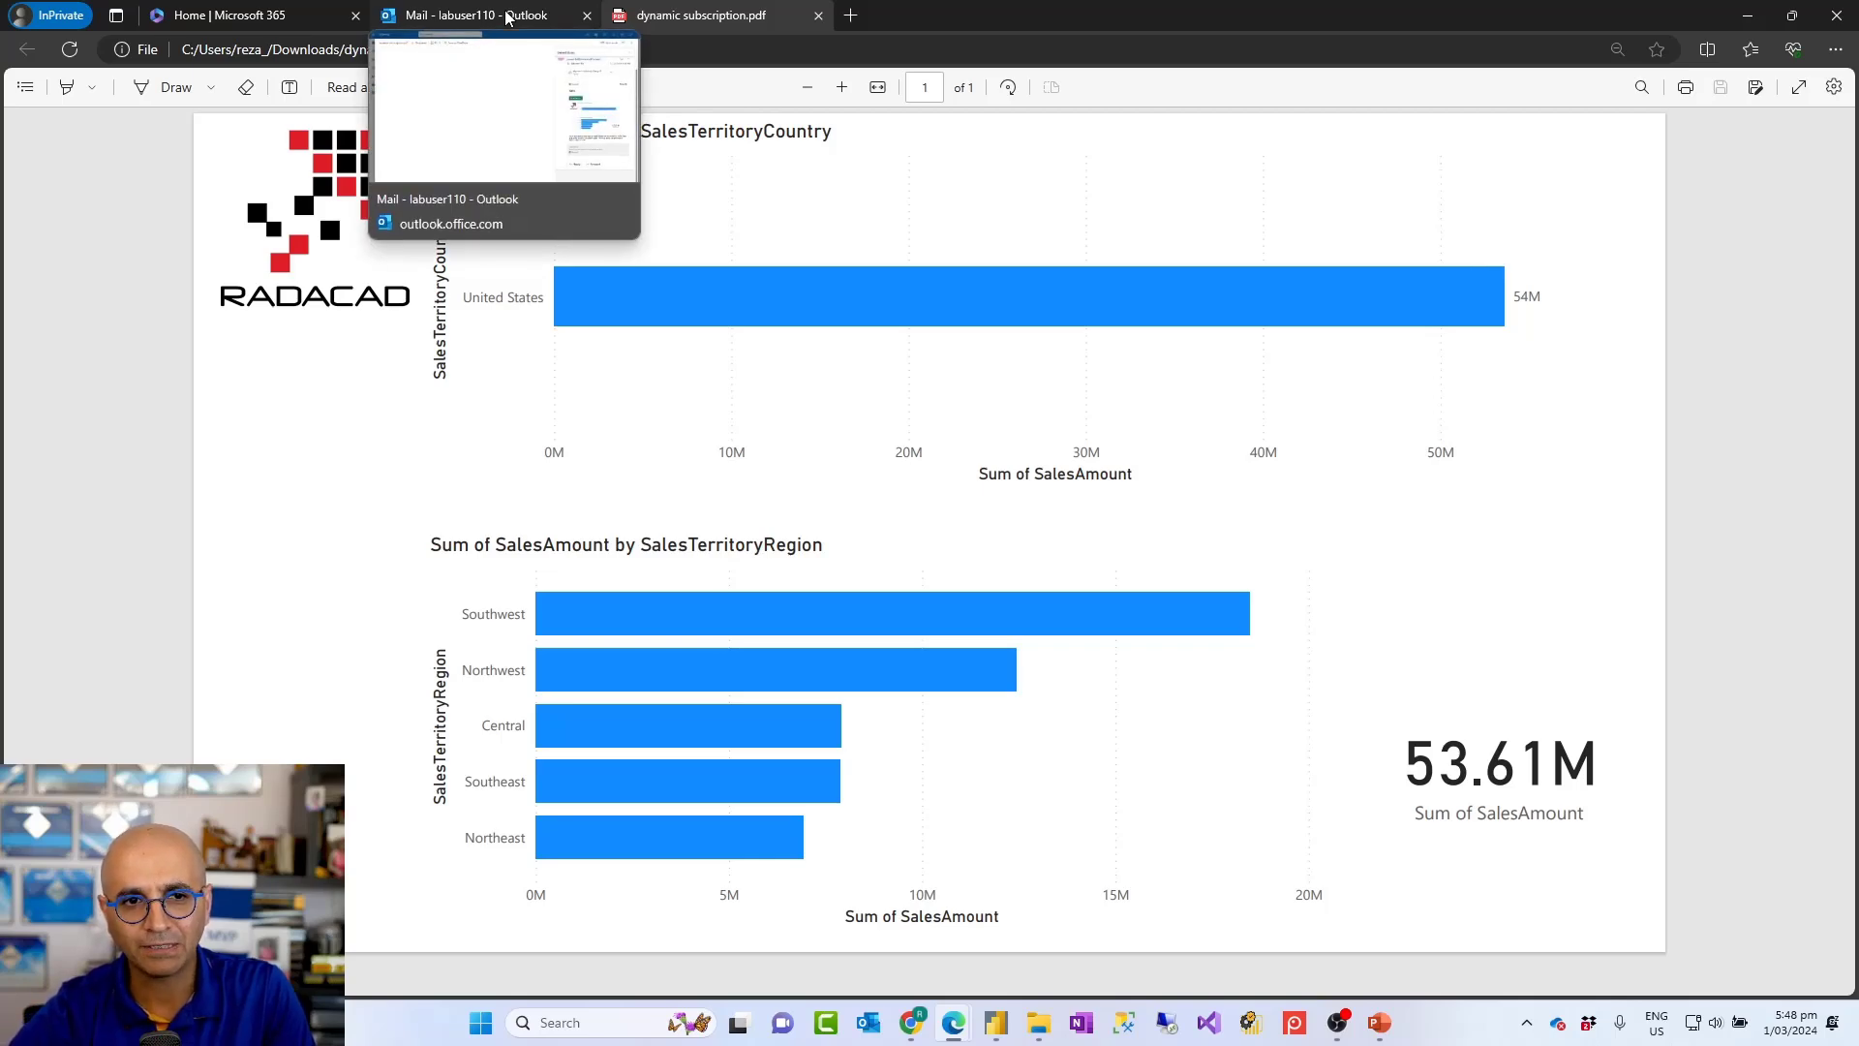
pyautogui.click(506, 17)
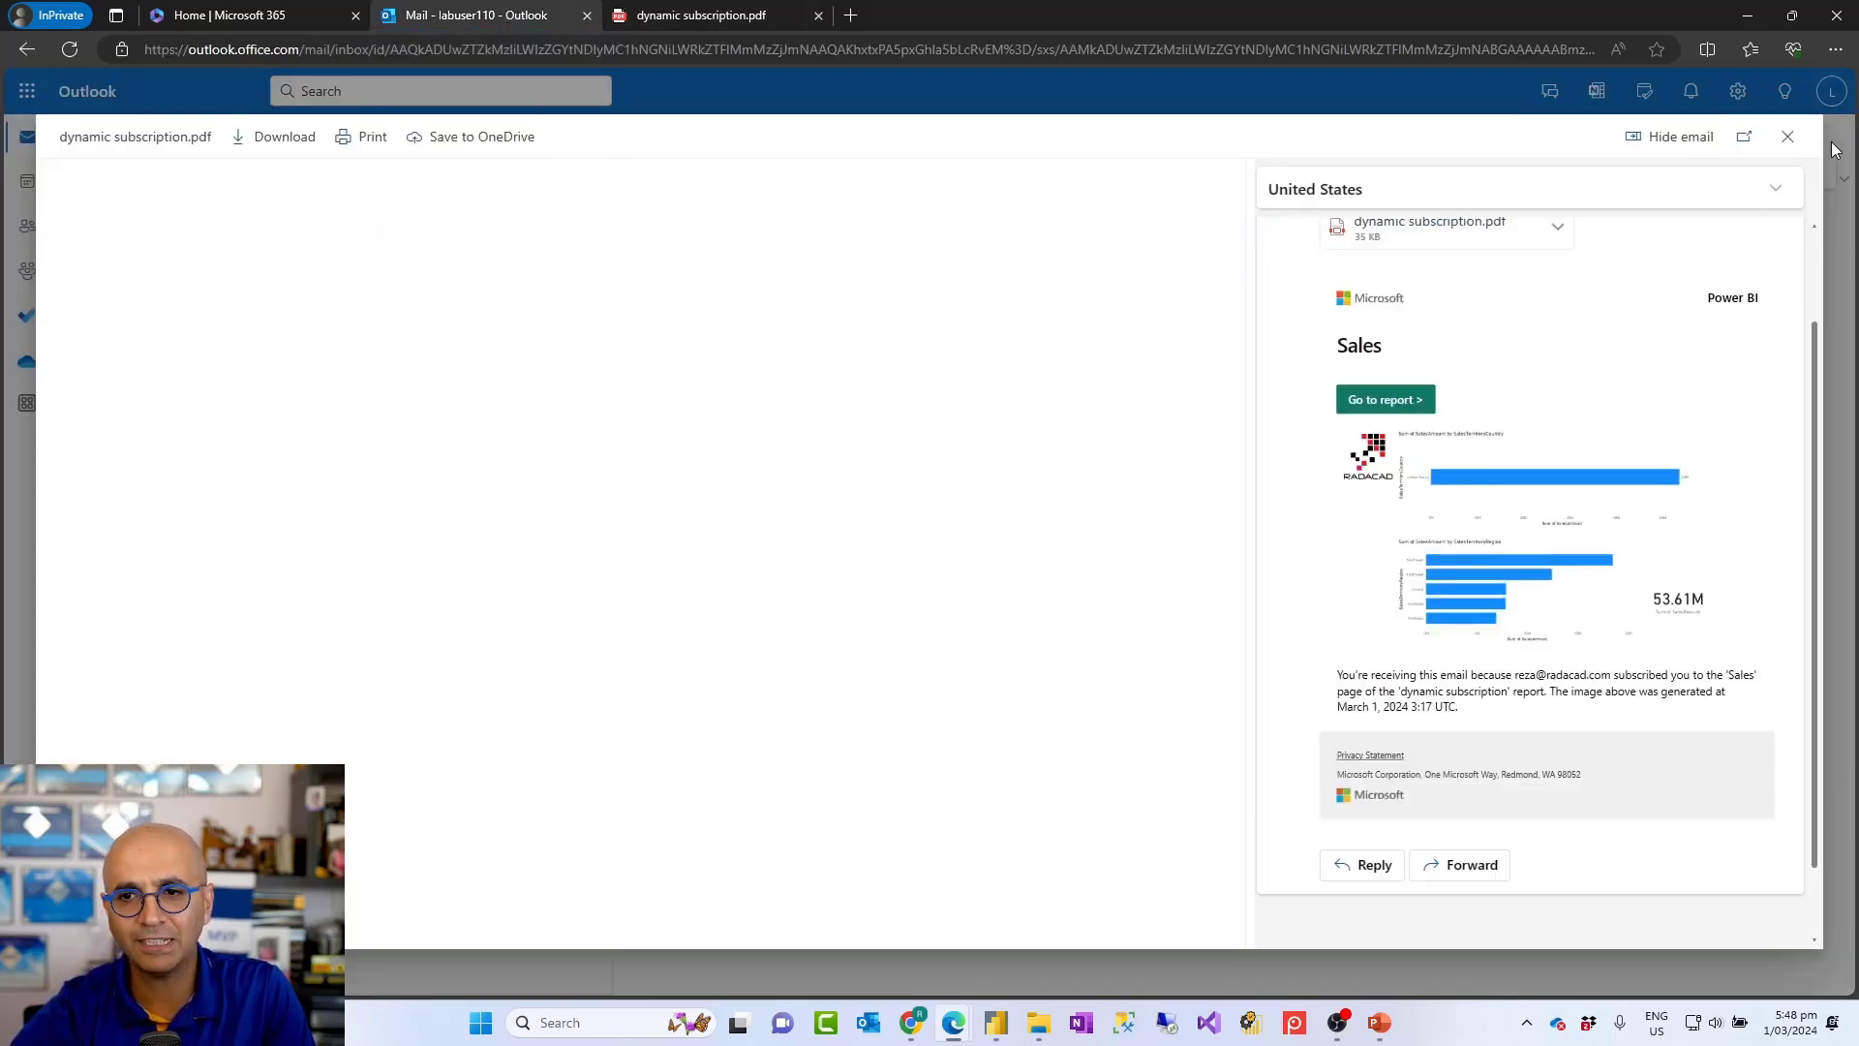
pyautogui.click(1787, 137)
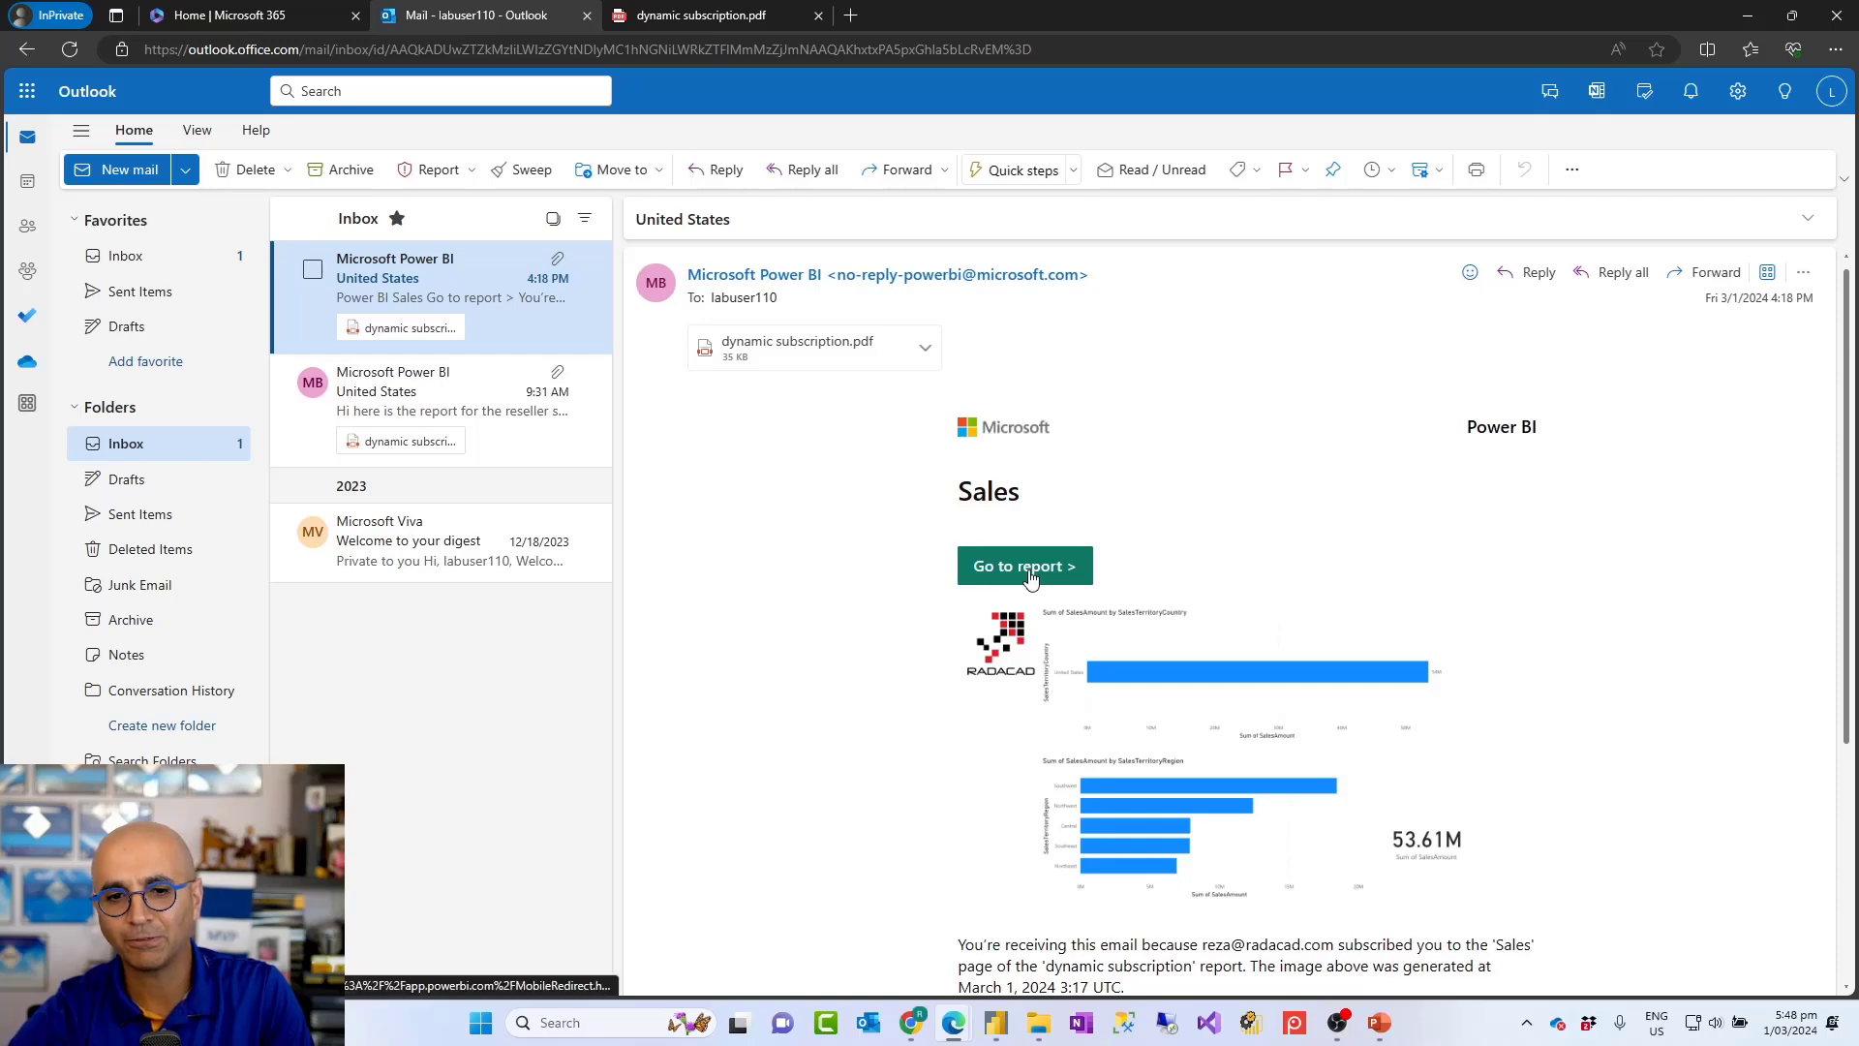
pyautogui.moveTo(926, 1030)
pyautogui.click(858, 906)
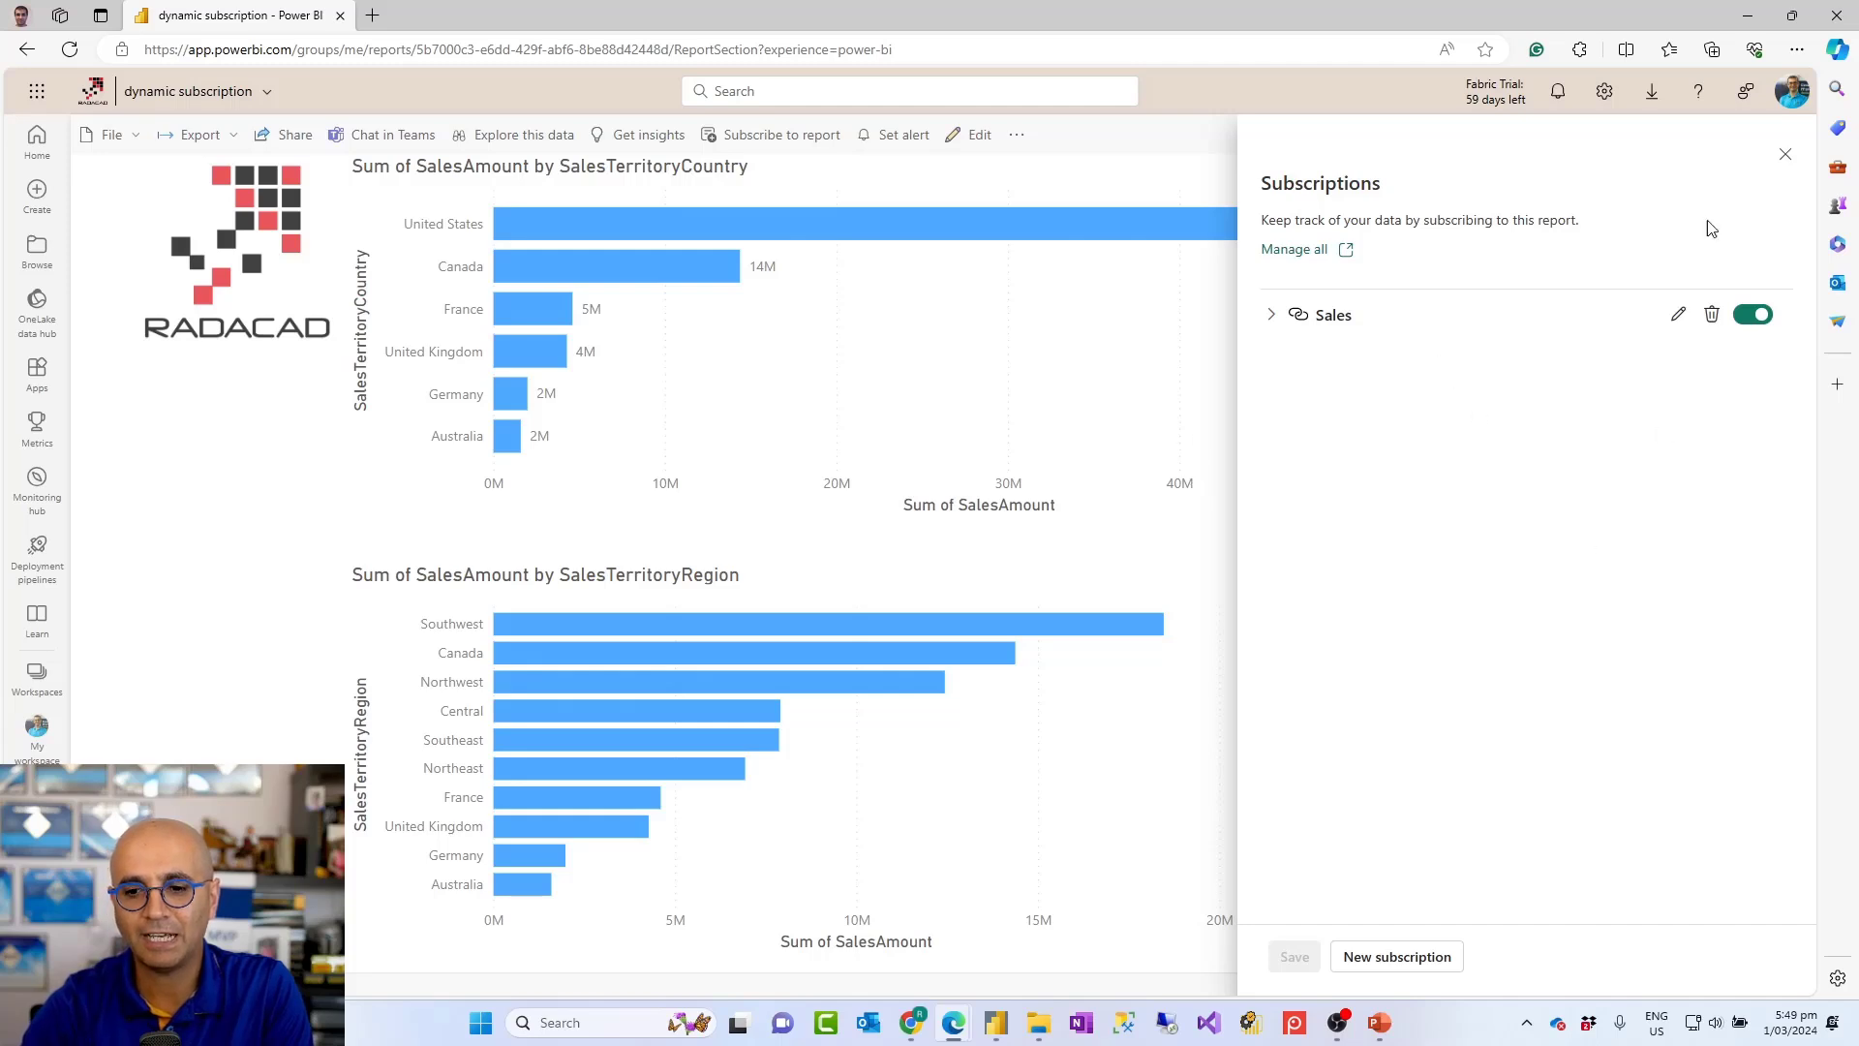
# Reopen the saved Sales subscription to review its email details, and close it without changes
pyautogui.click(1787, 155)
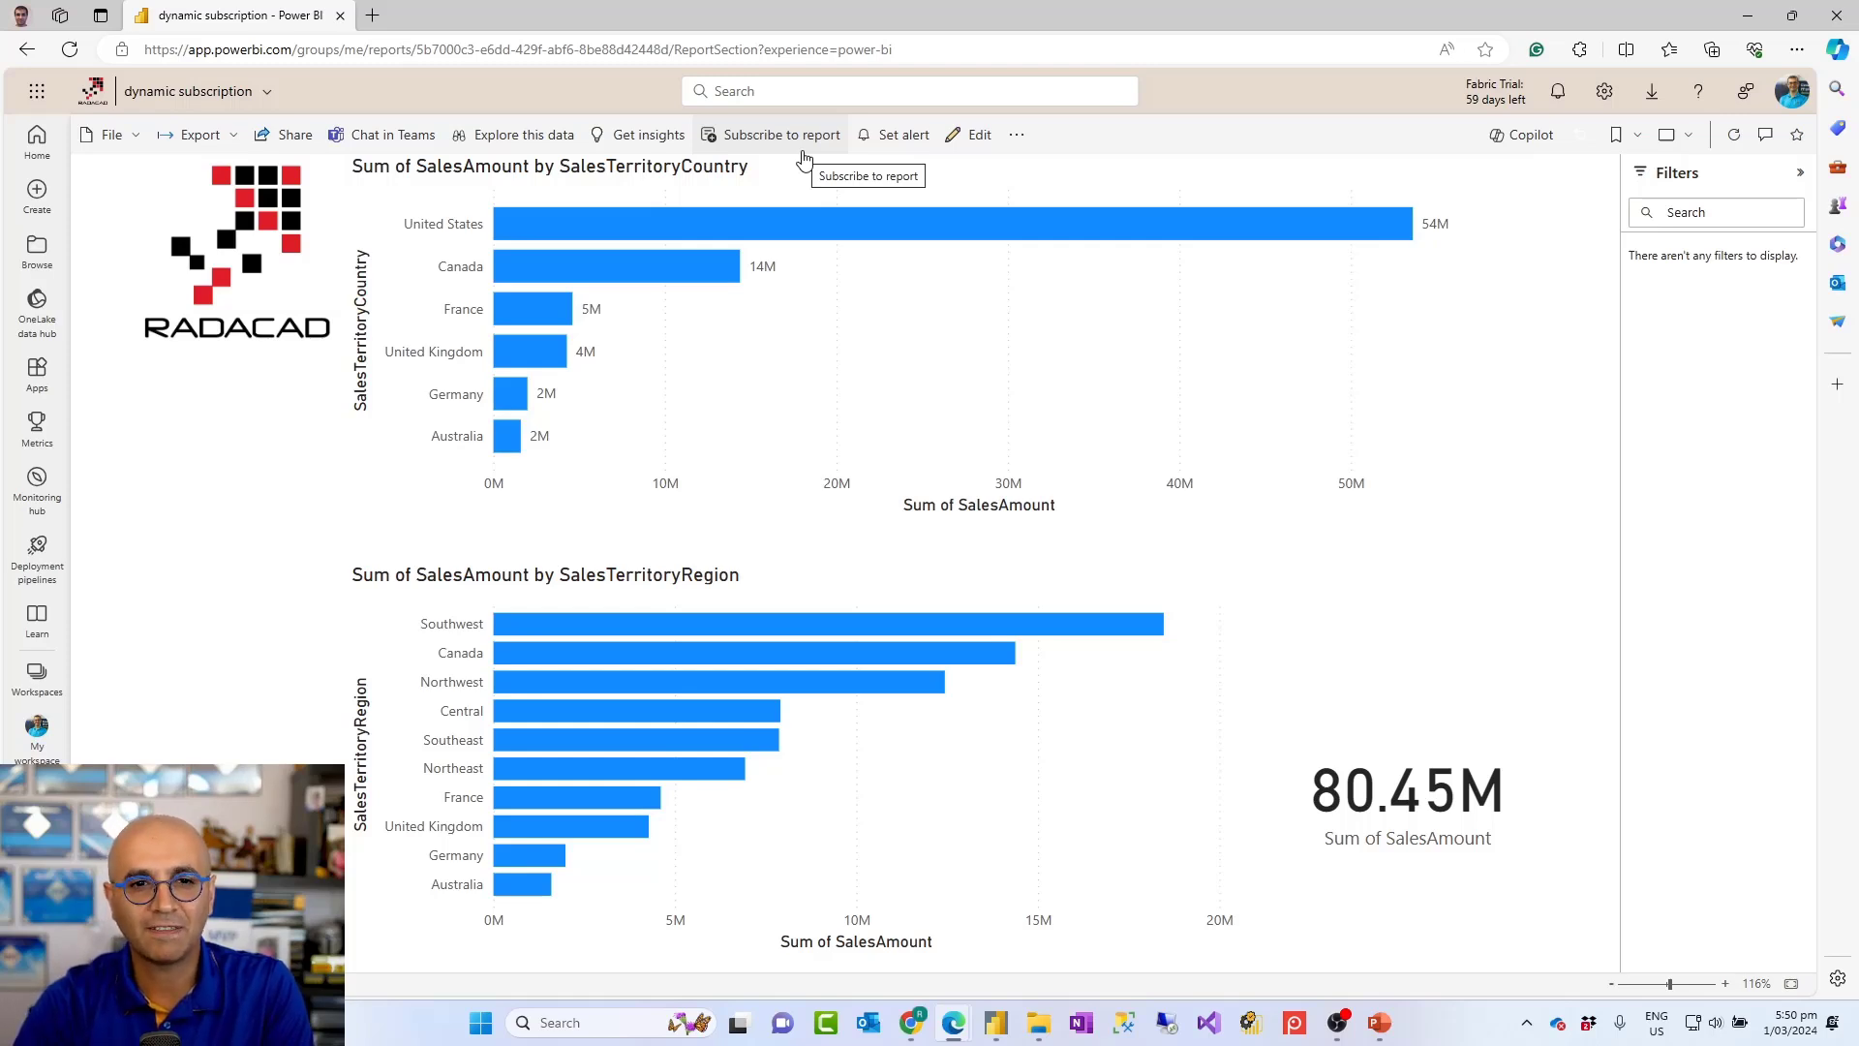
pyautogui.click(789, 142)
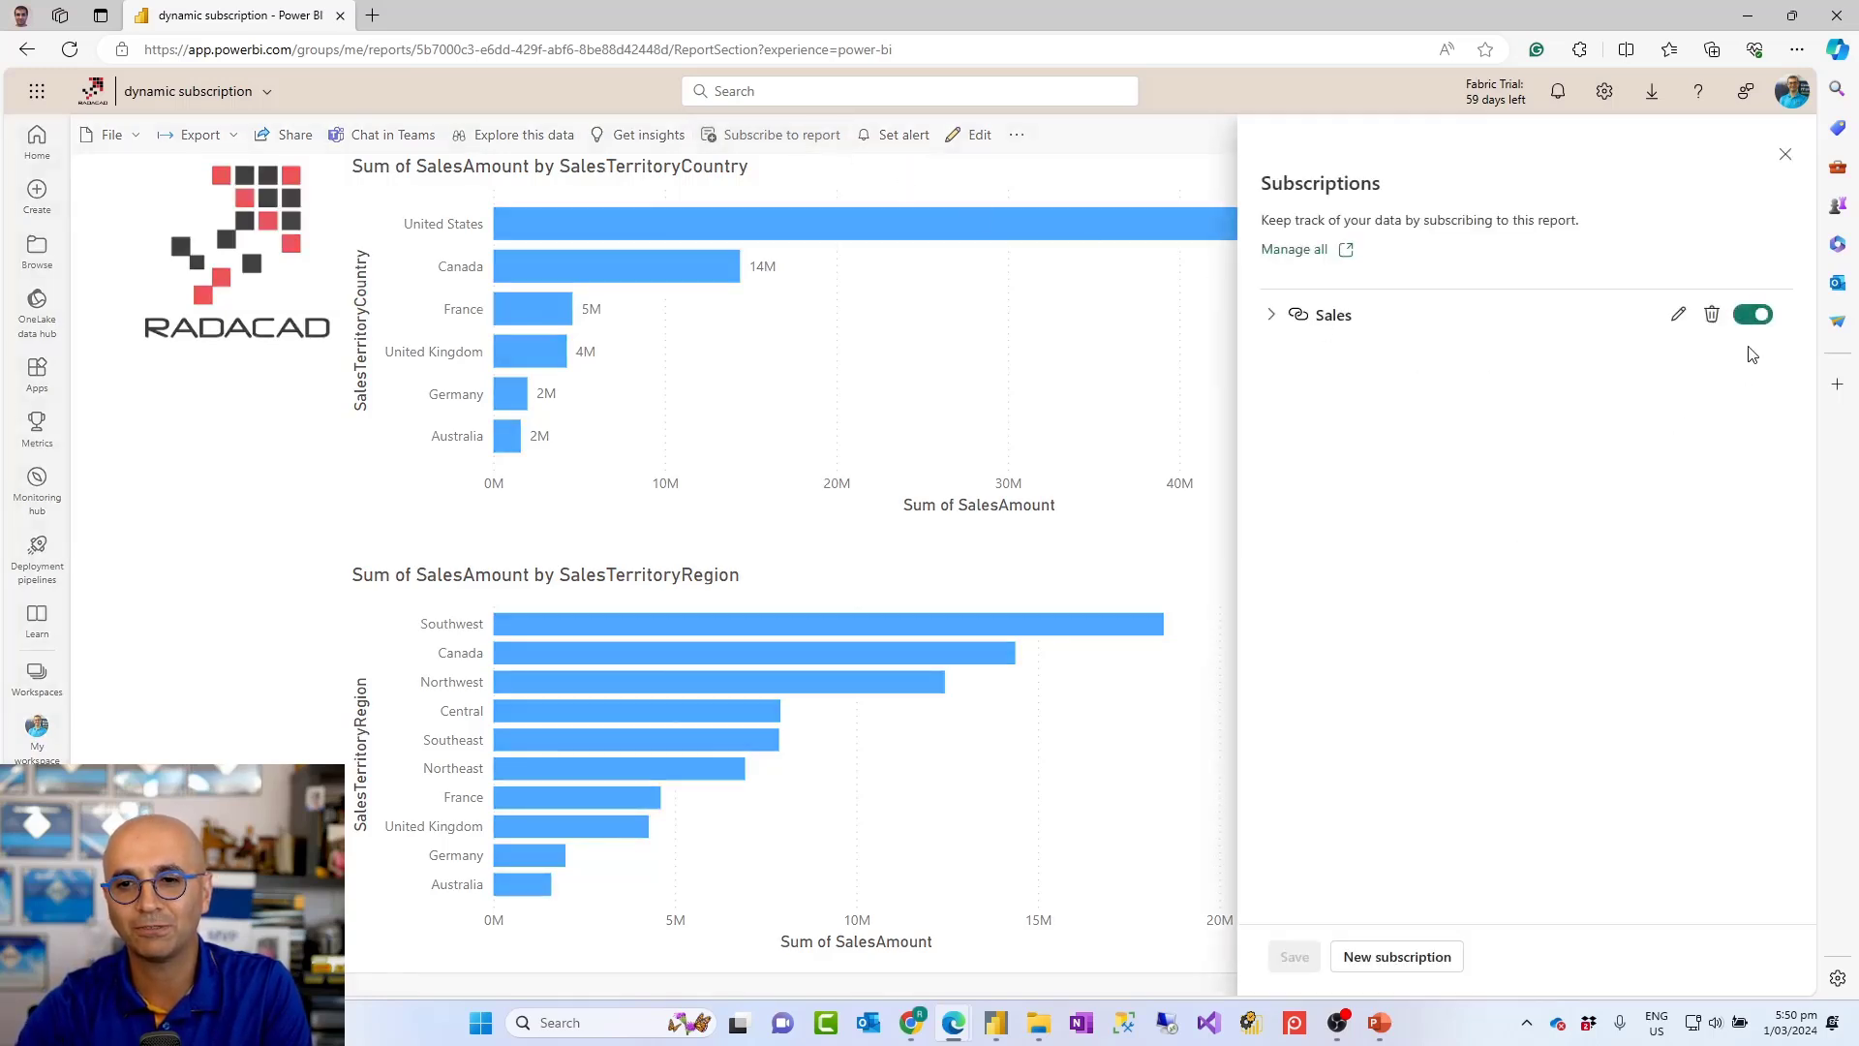
pyautogui.click(1678, 314)
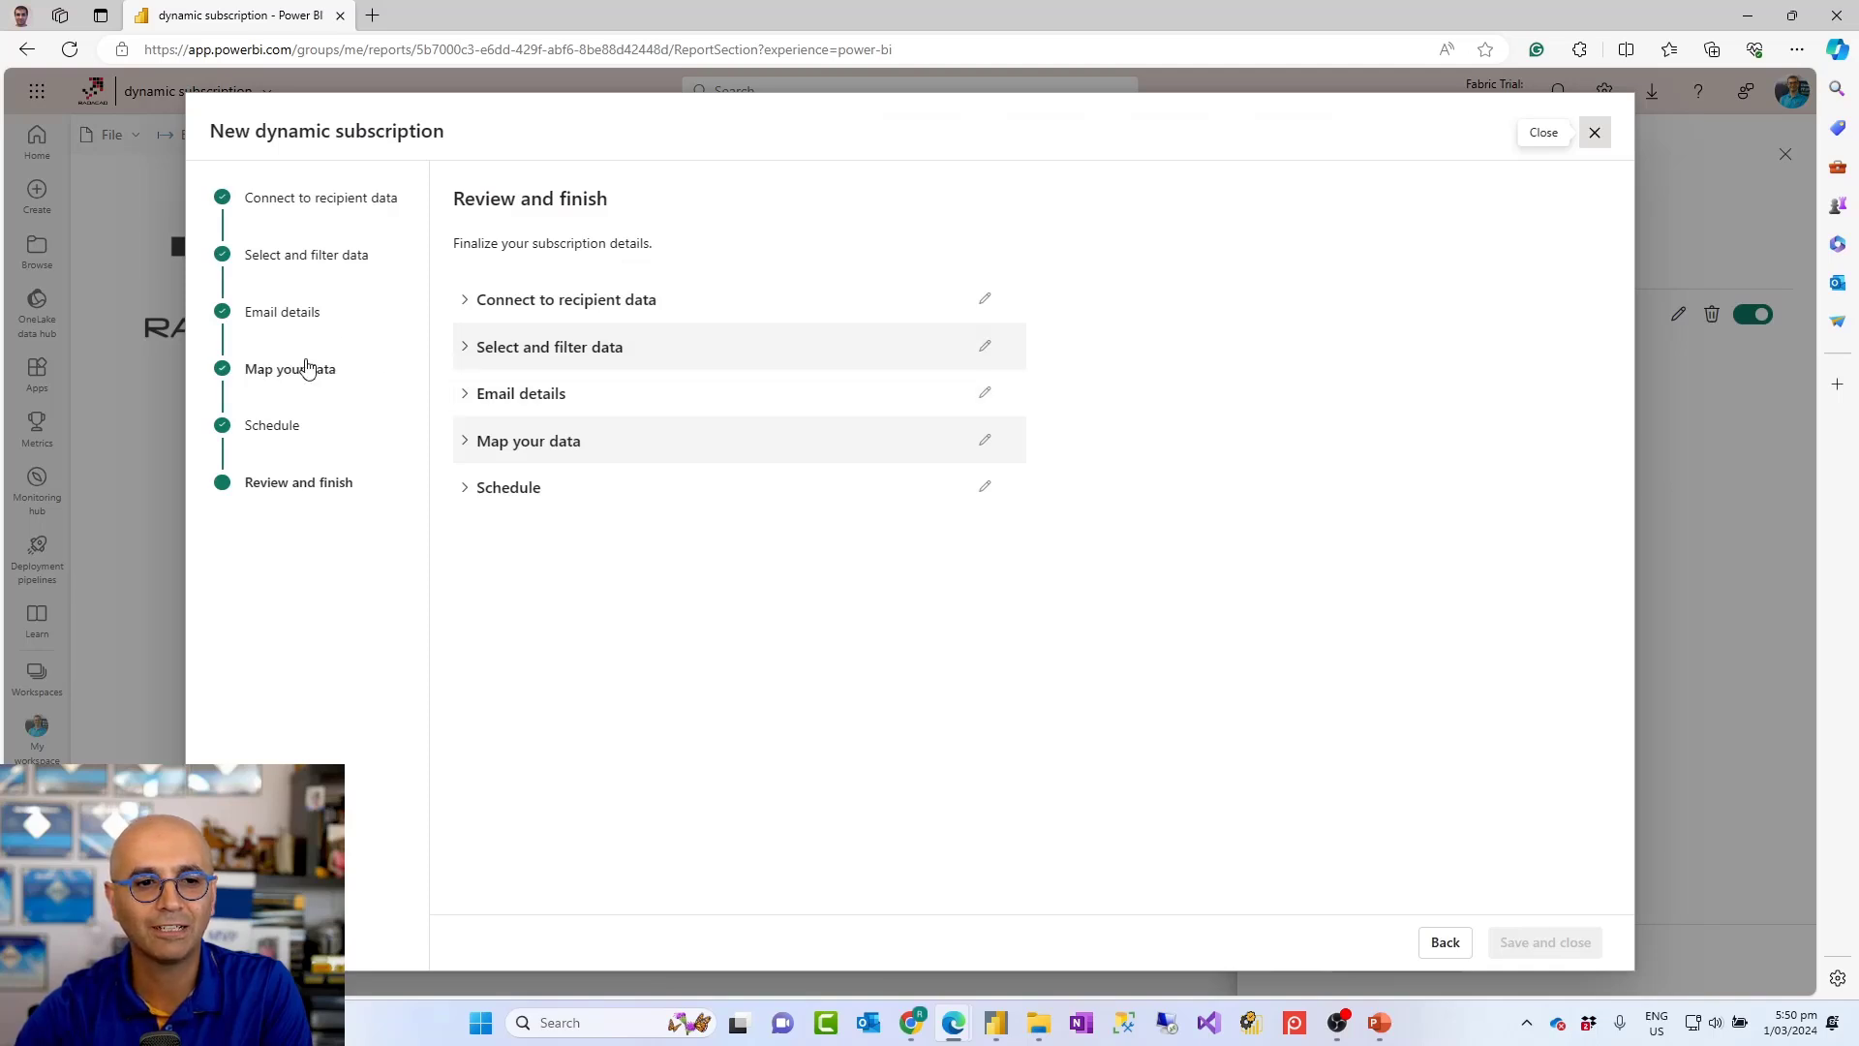
pyautogui.click(278, 325)
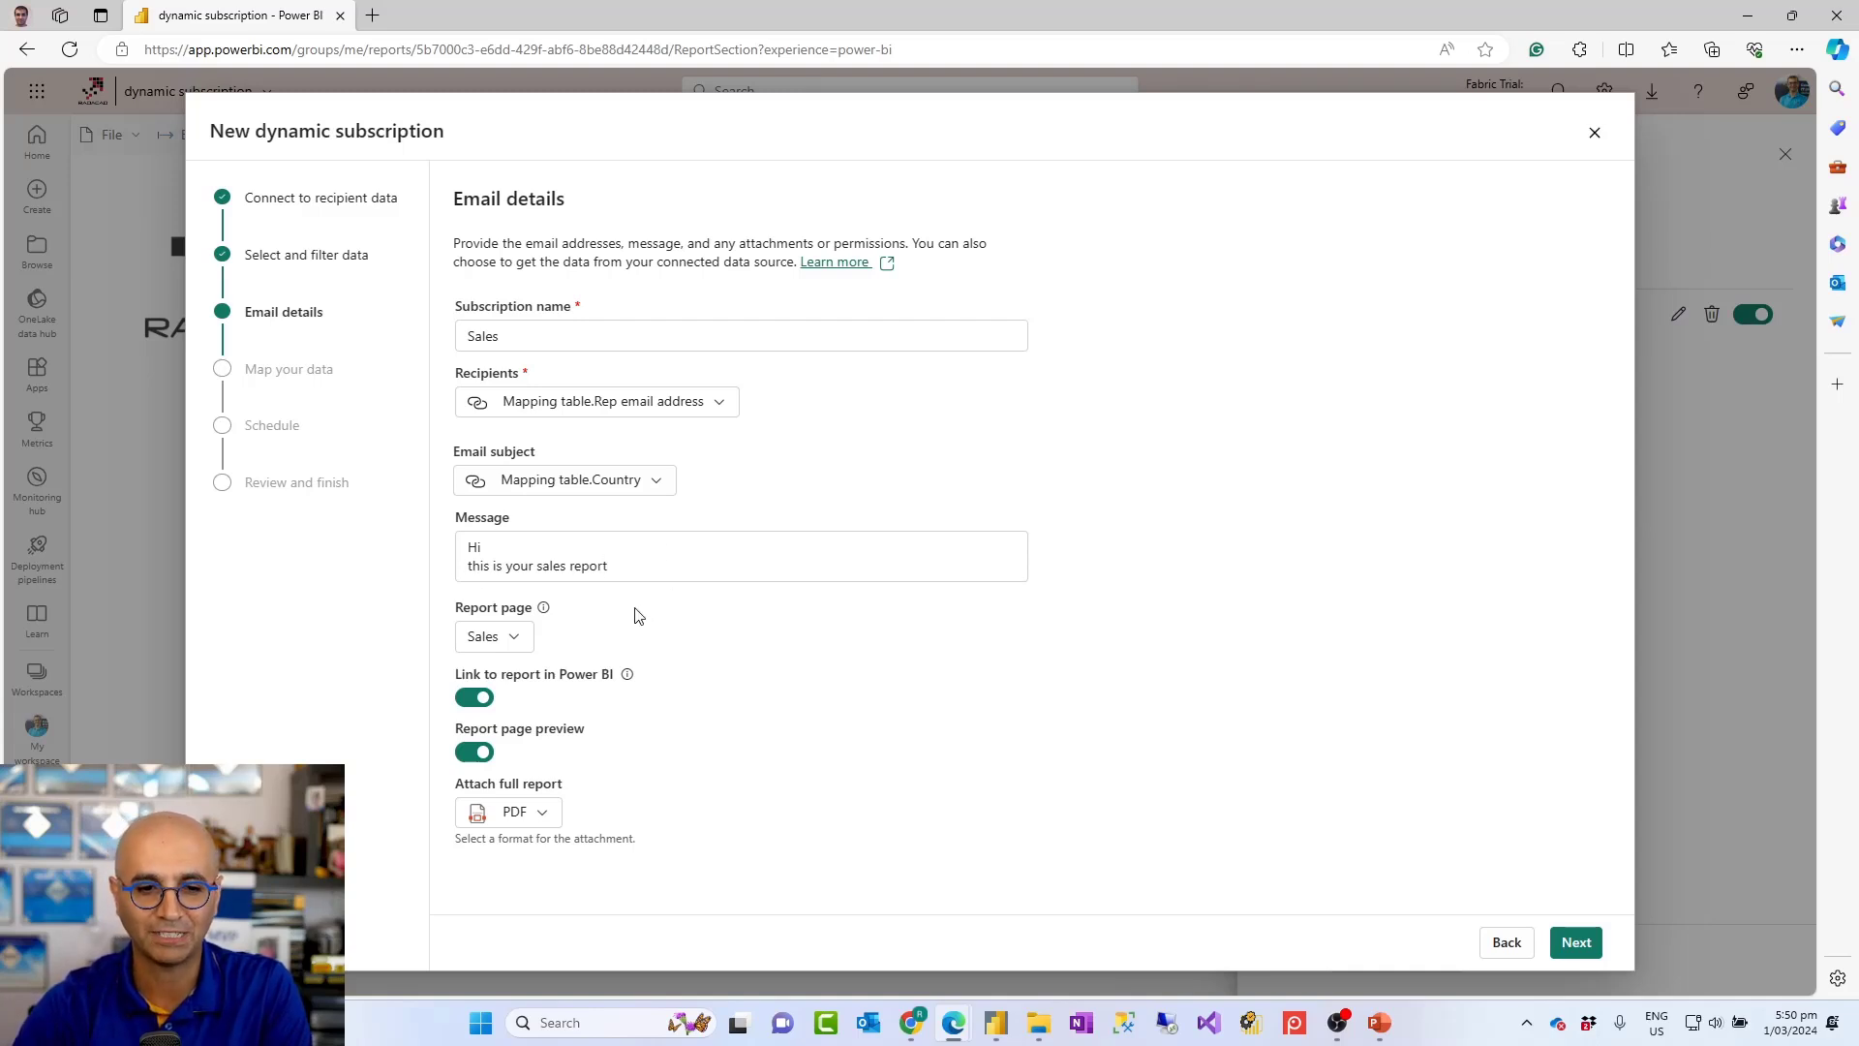
pyautogui.click(1595, 133)
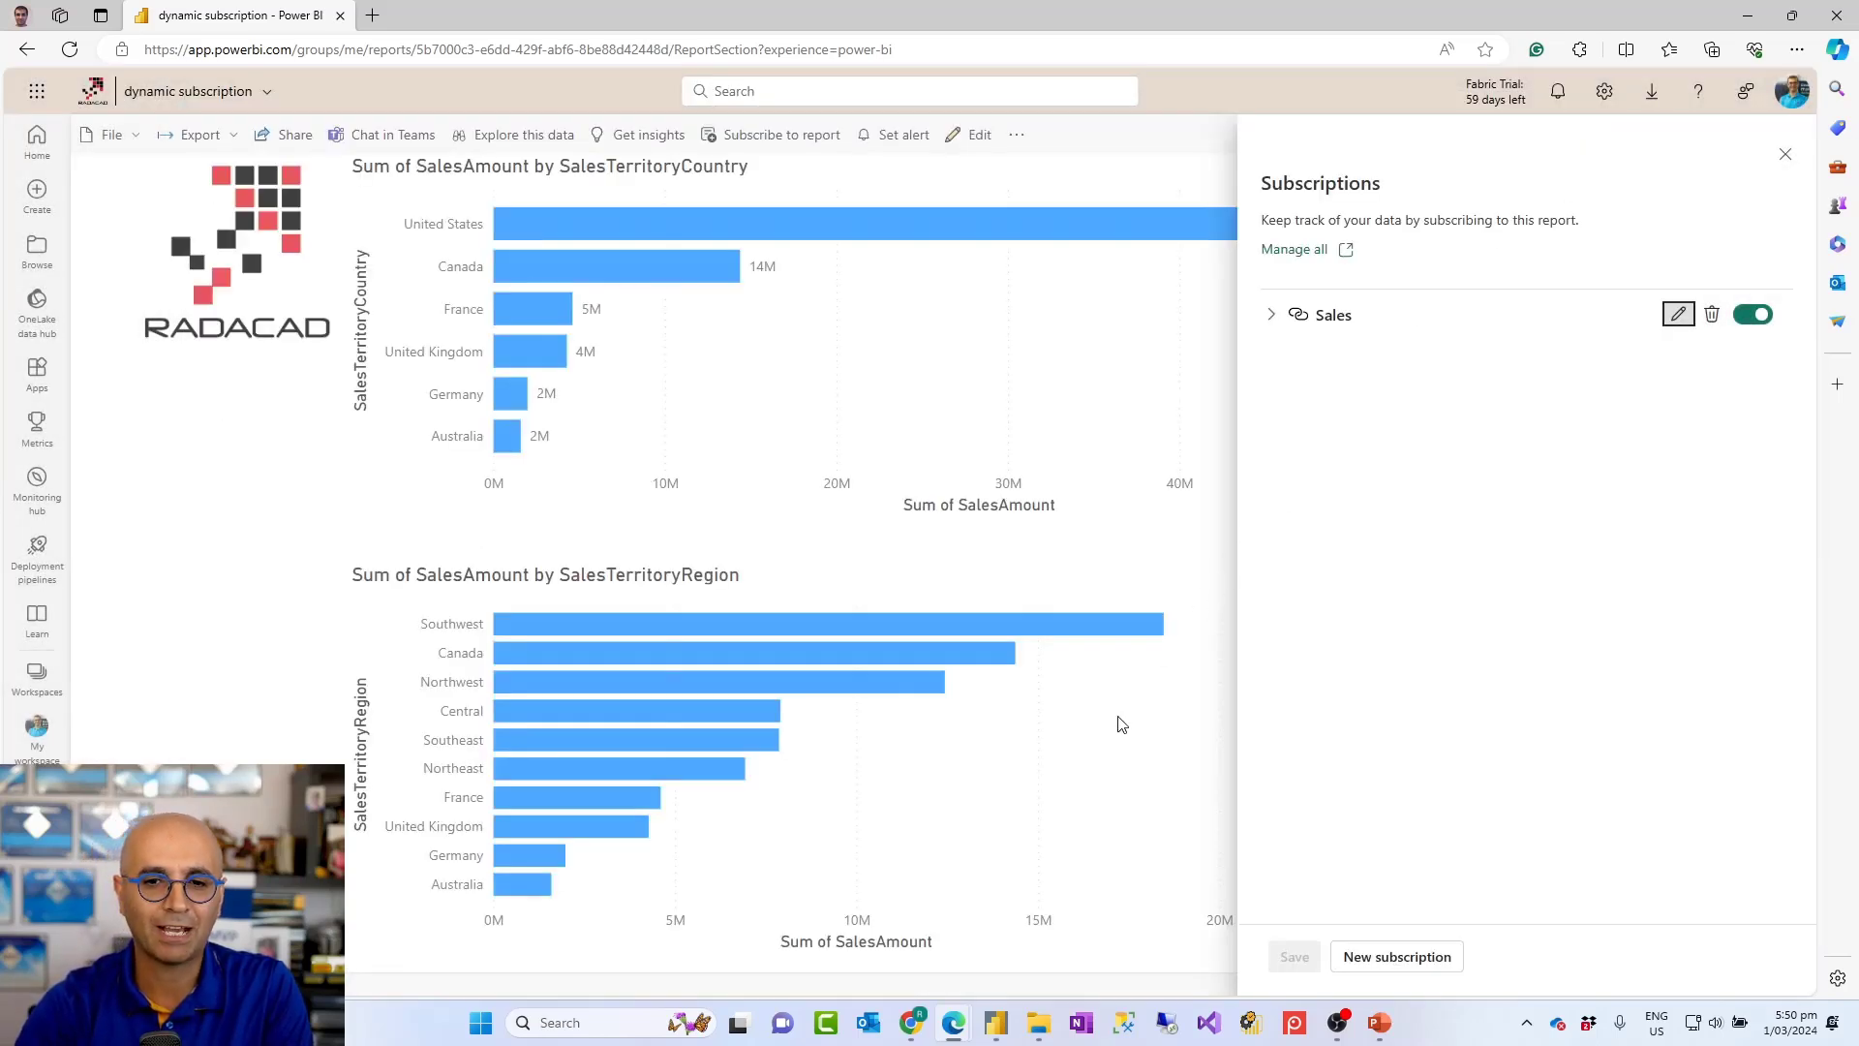
pyautogui.click(1785, 154)
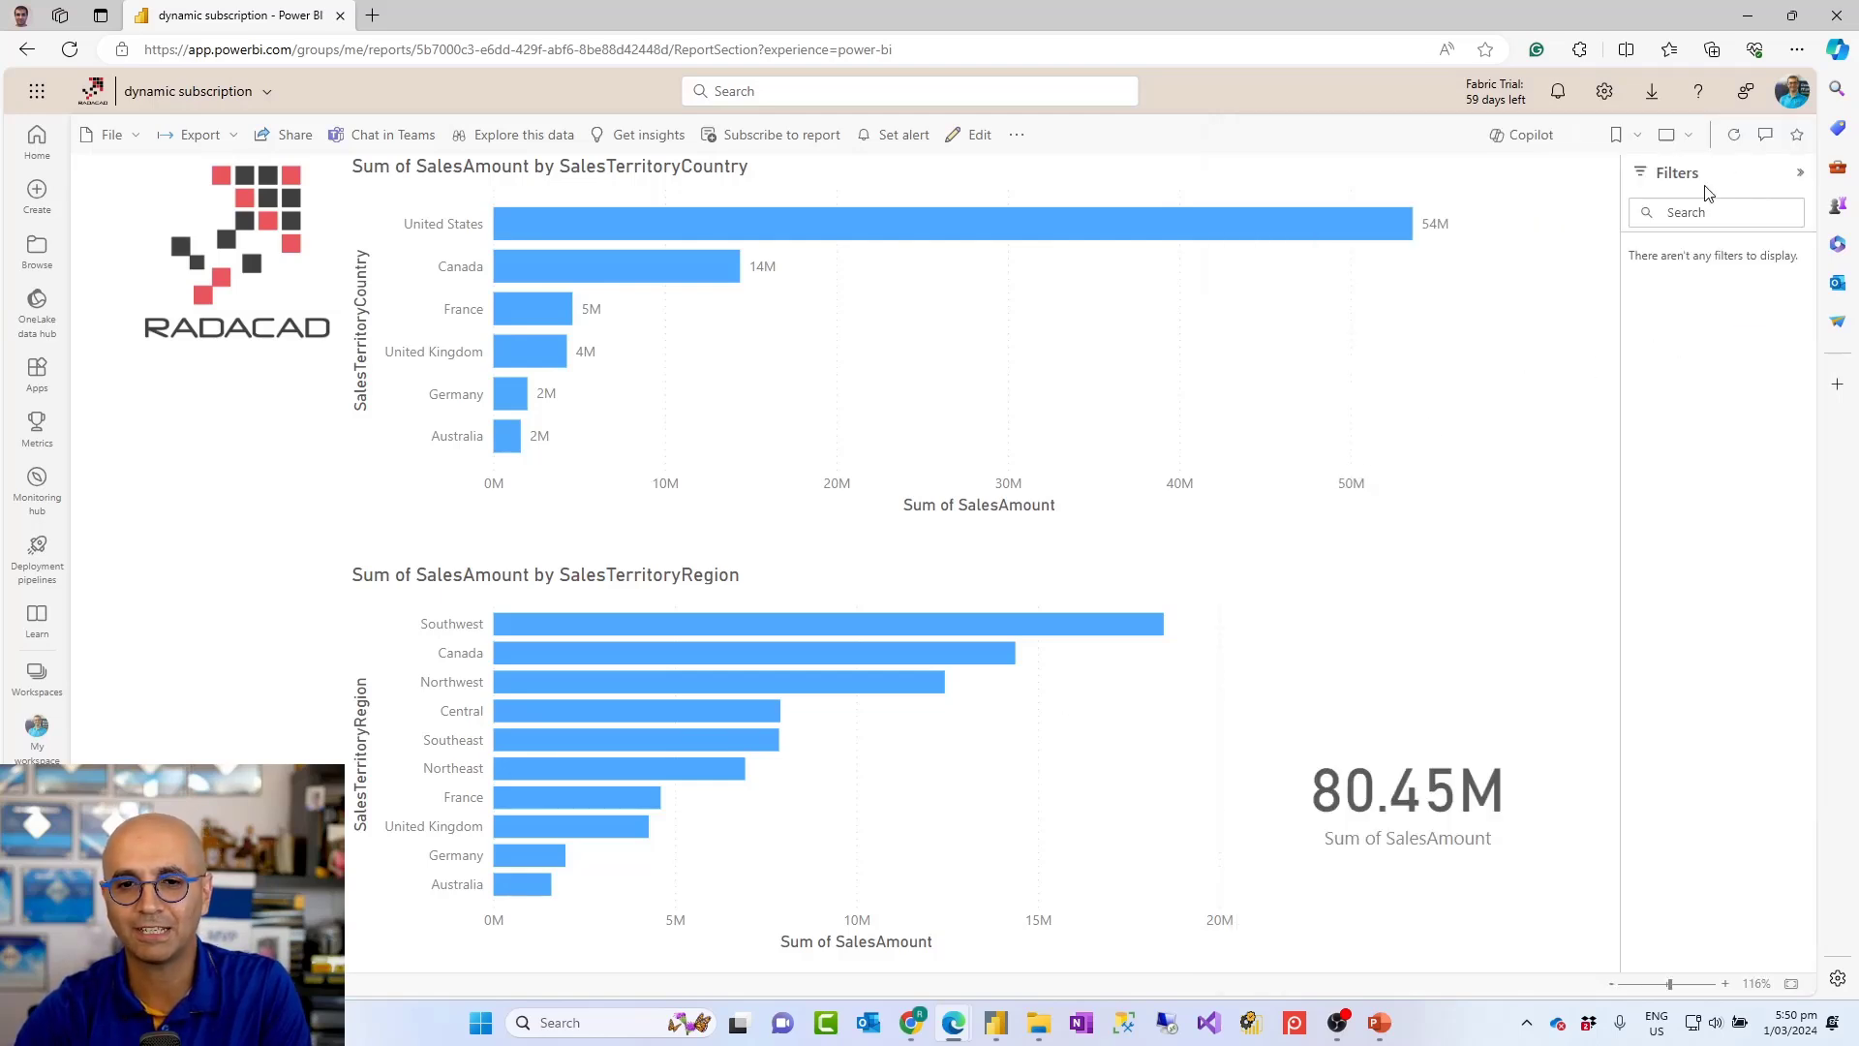